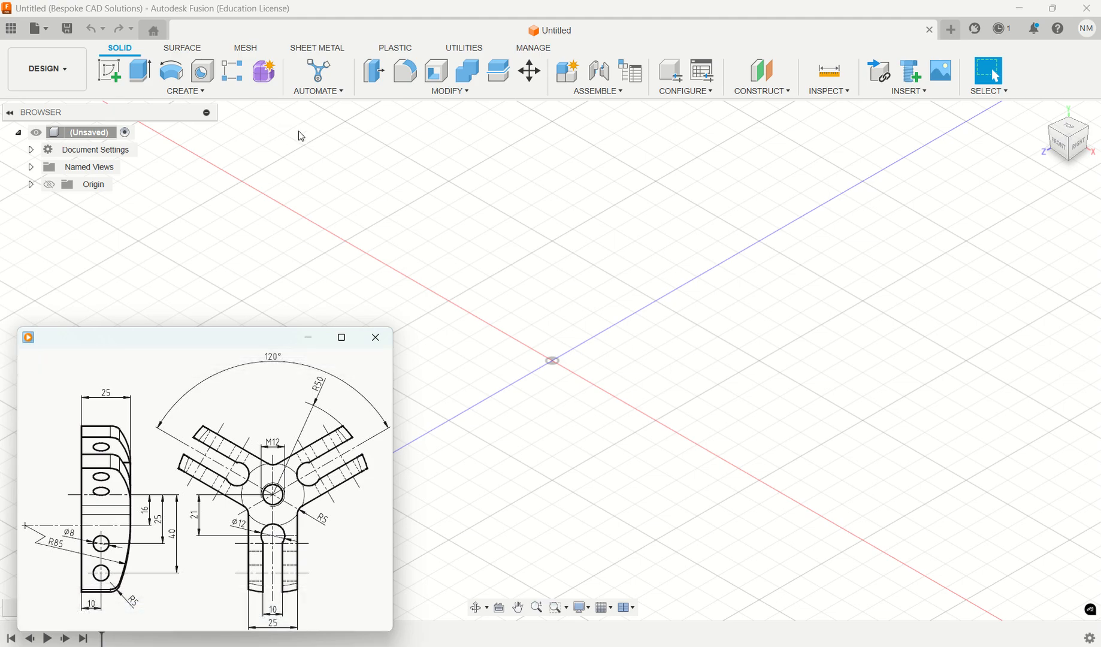
- Save the design as "Main Bridge" in the Autumn term 25 folder of Year 2 Mech 2025
{"action": "left_click", "coordinate": [67, 28]}
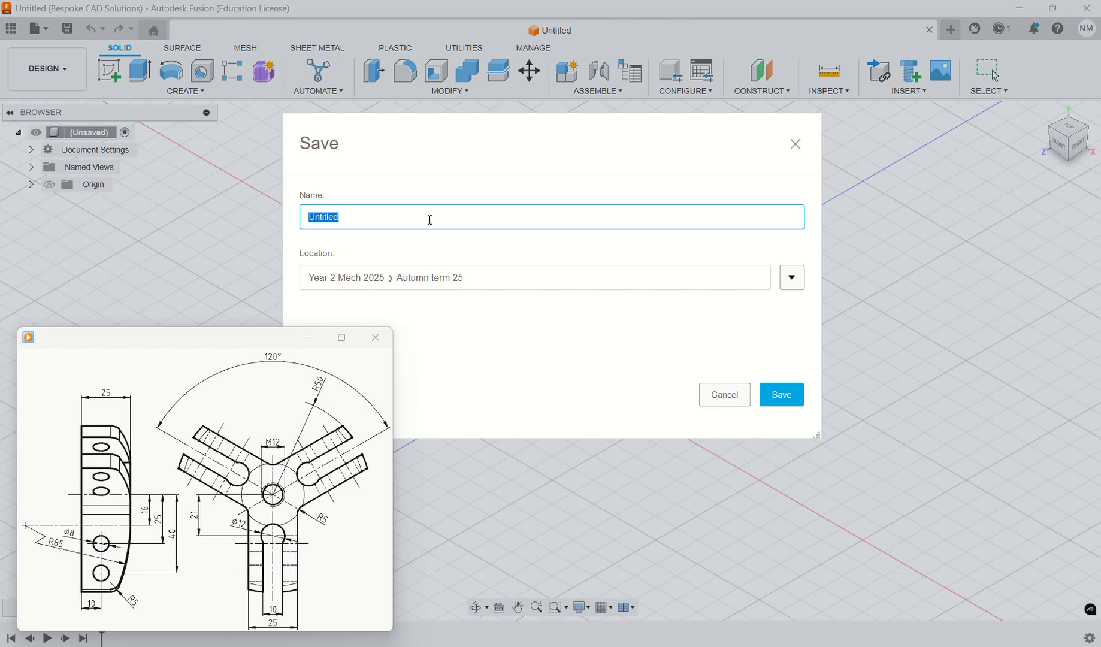
{"action": "type", "text": "Main Bridge"}
{"action": "left_click", "coordinate": [782, 393]}
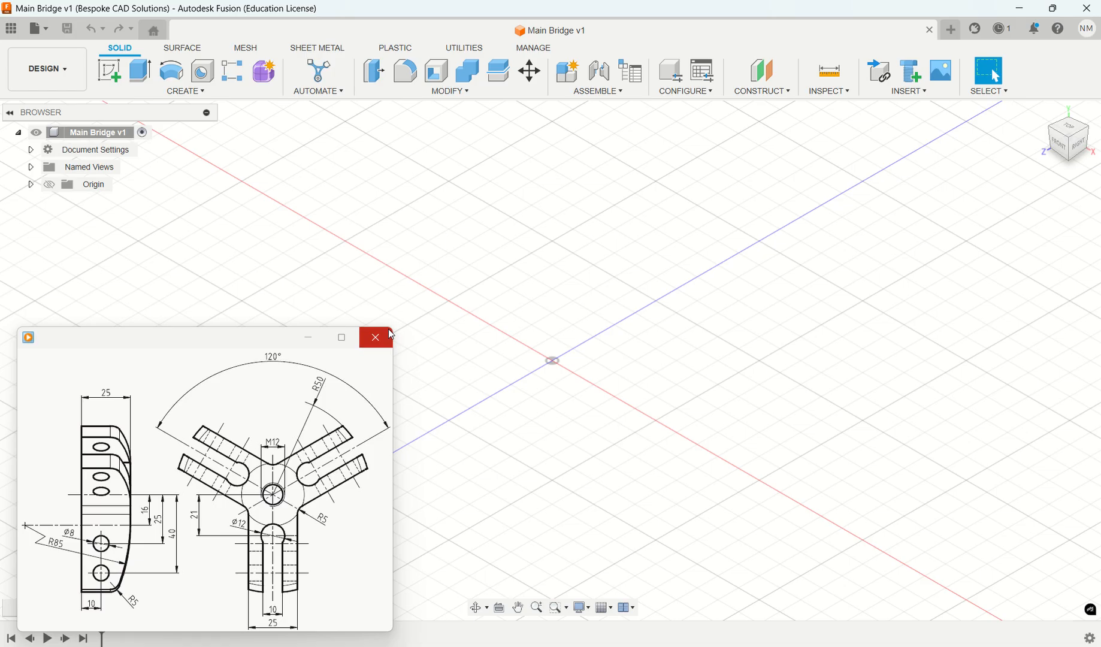
- Resize and reposition the main bridge reference drawing window so it leaves the modelling area clear
{"action": "left_click_drag", "start_coordinate": [394, 327], "coordinate": [270, 381]}
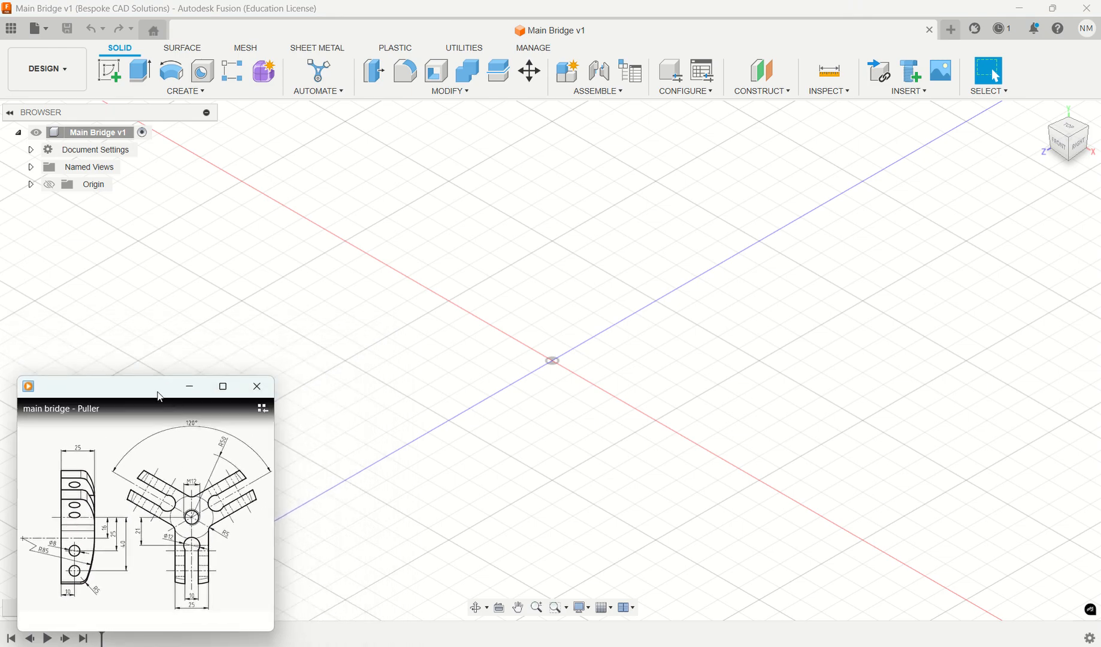
{"action": "left_click_drag", "start_coordinate": [154, 388], "coordinate": [153, 297]}
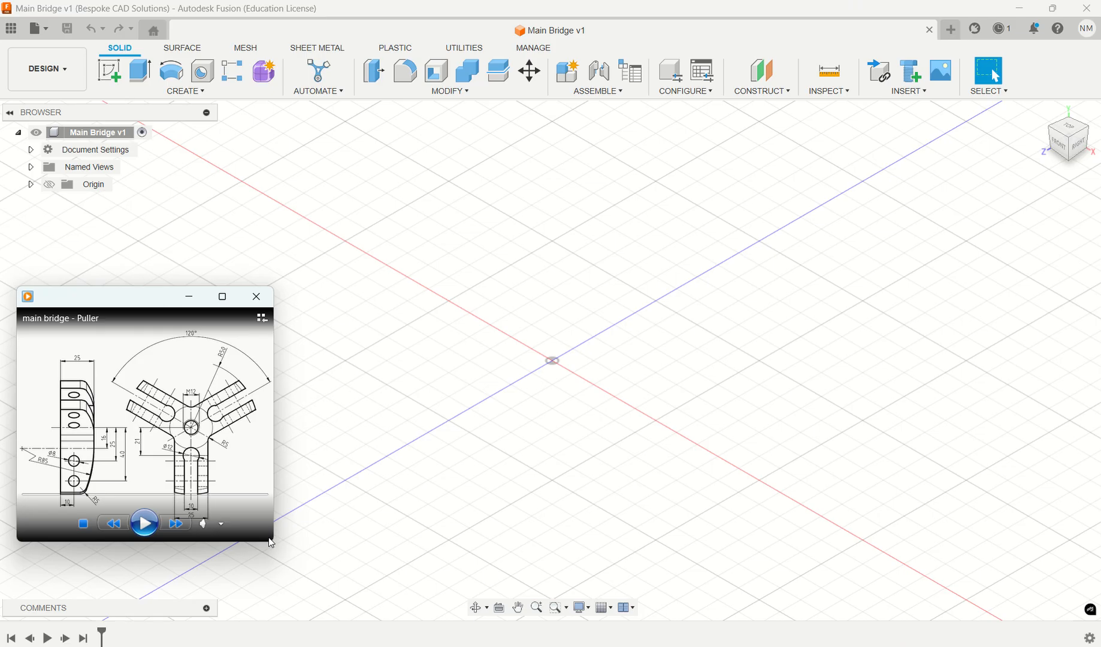
{"action": "left_click_drag", "start_coordinate": [275, 543], "coordinate": [316, 586]}
- Create a new sketch on the vertical XY plane facing the front view
{"action": "left_click", "coordinate": [109, 69]}
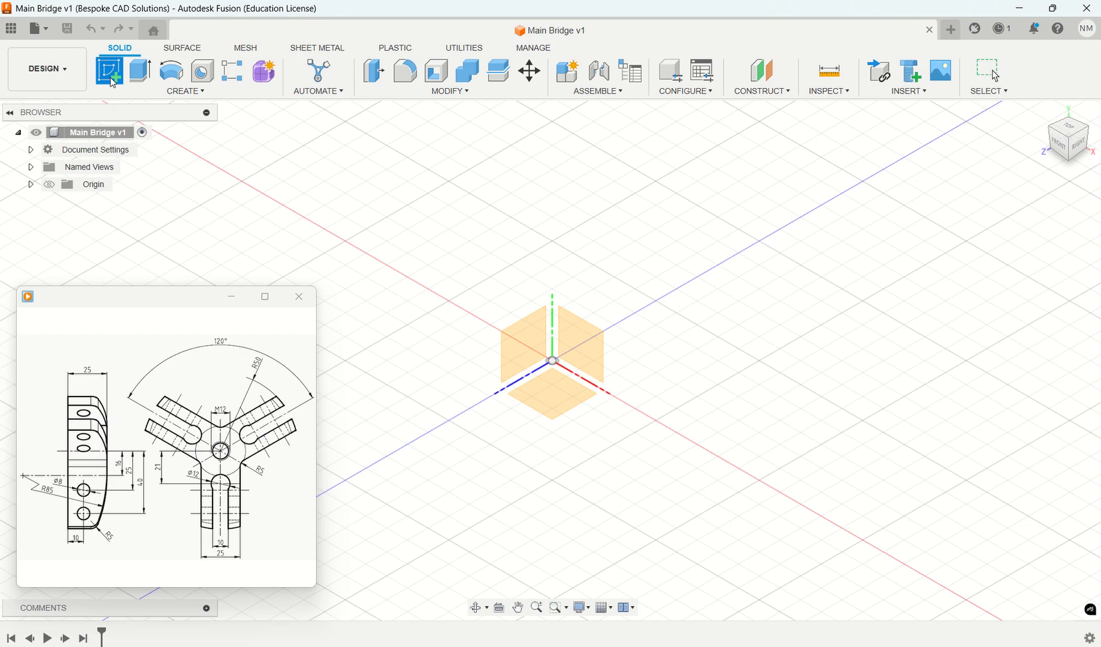
{"action": "left_click", "coordinate": [580, 334]}
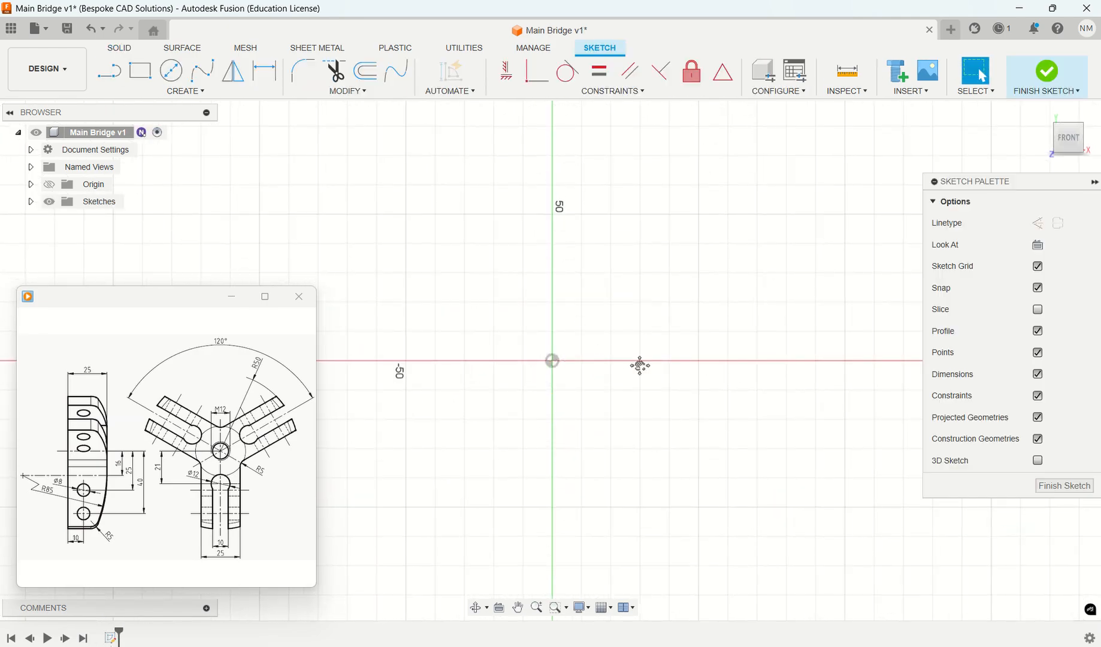
{"action": "middle_click_drag", "start_coordinate": [640, 365], "coordinate": [551, 452]}
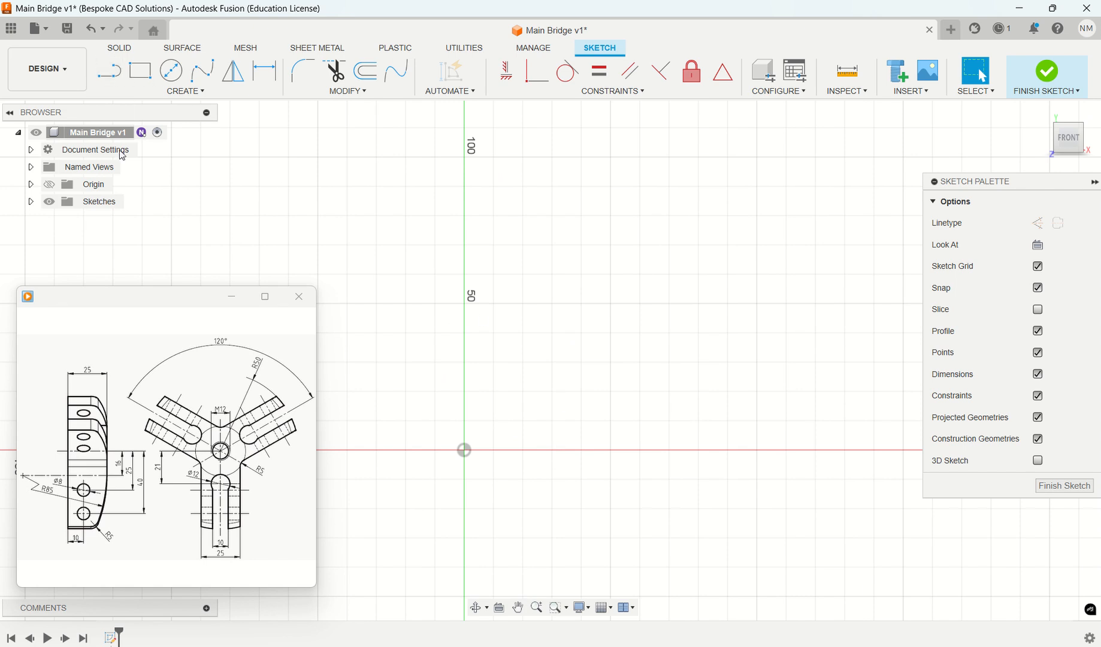
- Draw an open four-line profile cornered at the origin: top about 31 mm, left about 47 mm, base 90 mm, right about 23 mm
{"action": "mouse_move", "coordinate": [91, 444]}
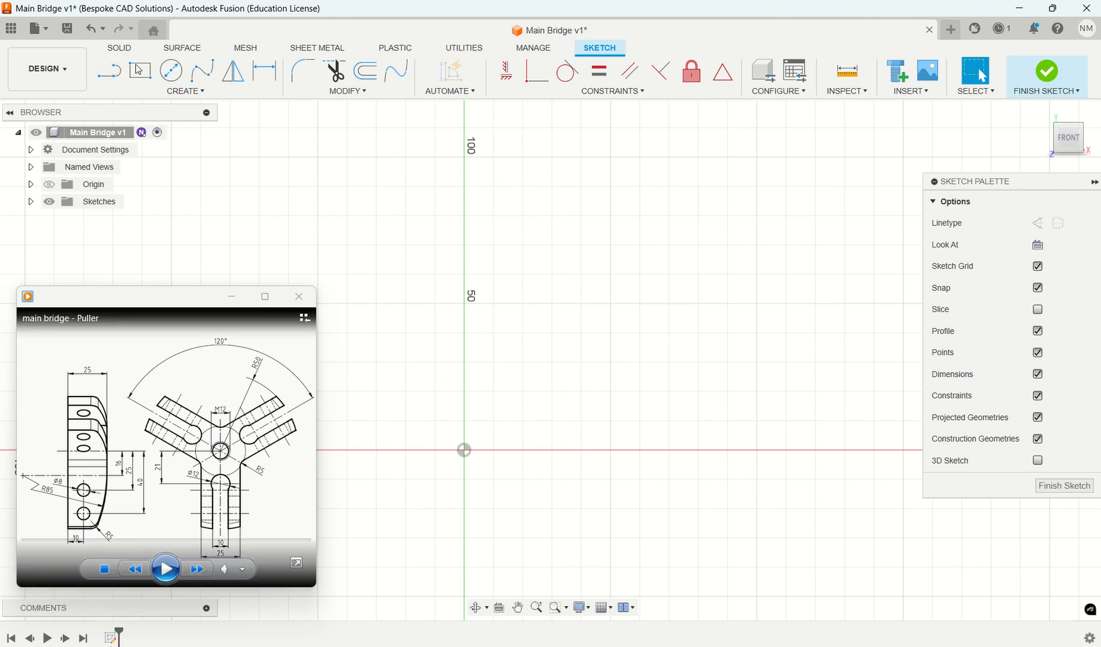
{"action": "left_click", "coordinate": [109, 70]}
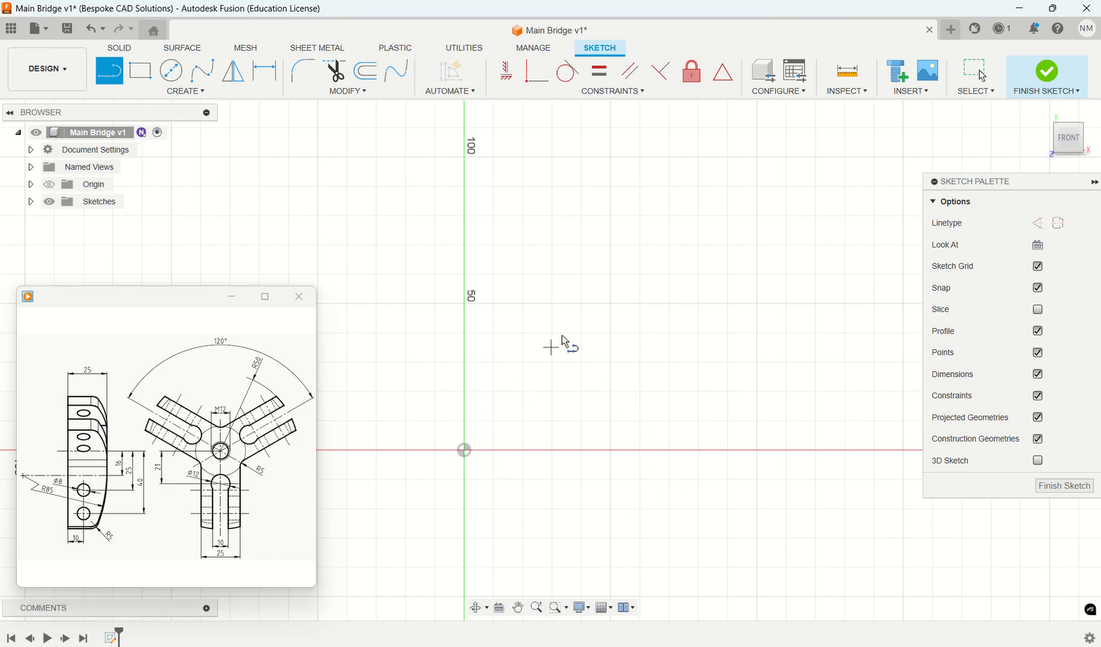
{"action": "left_click", "coordinate": [557, 313]}
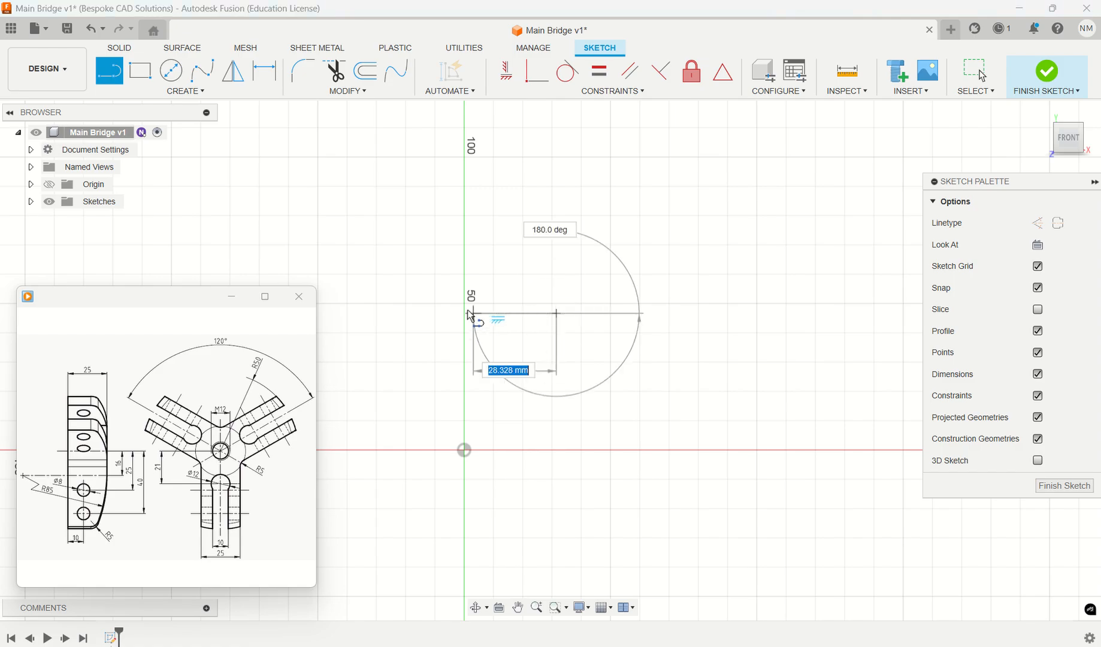
{"action": "left_click", "coordinate": [464, 313]}
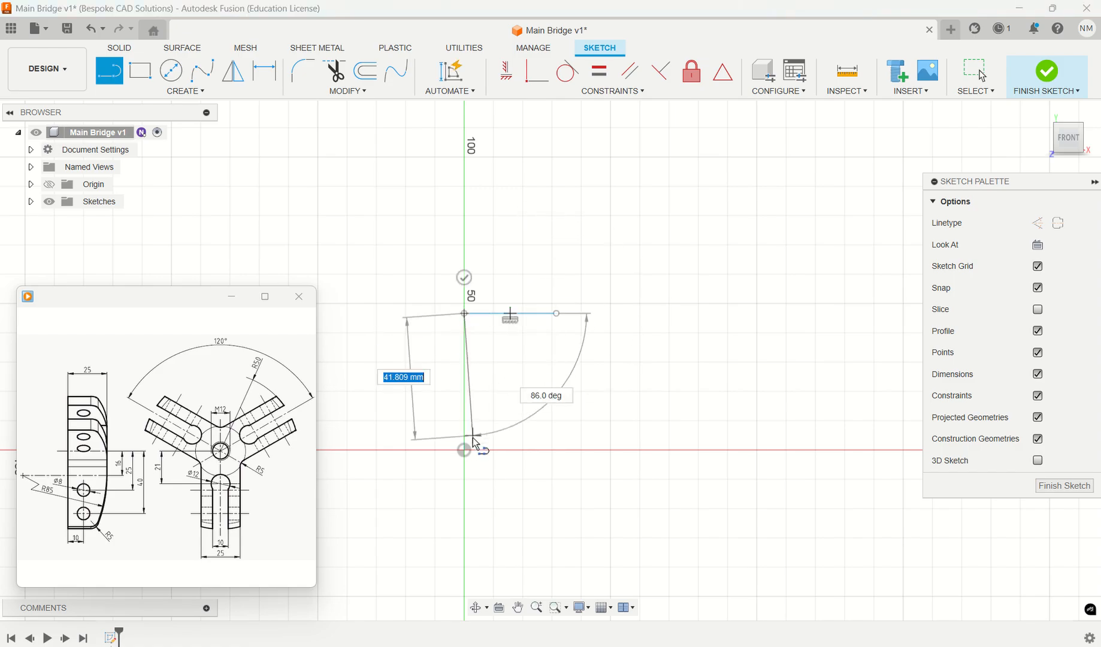
{"action": "left_click", "coordinate": [465, 449]}
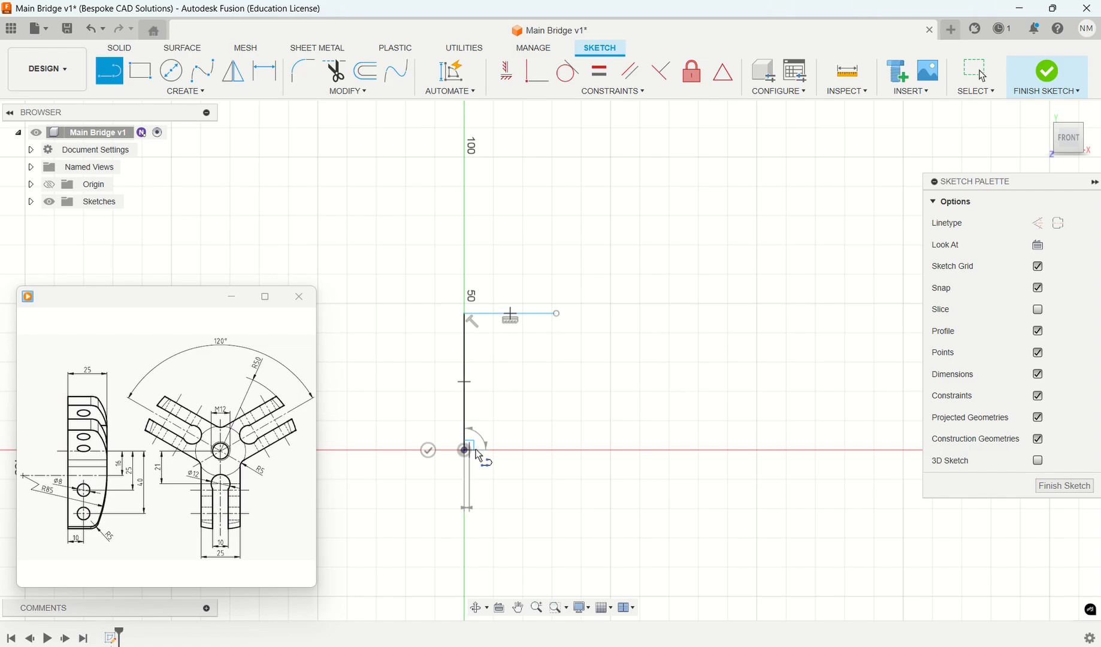
{"action": "left_click", "coordinate": [728, 449]}
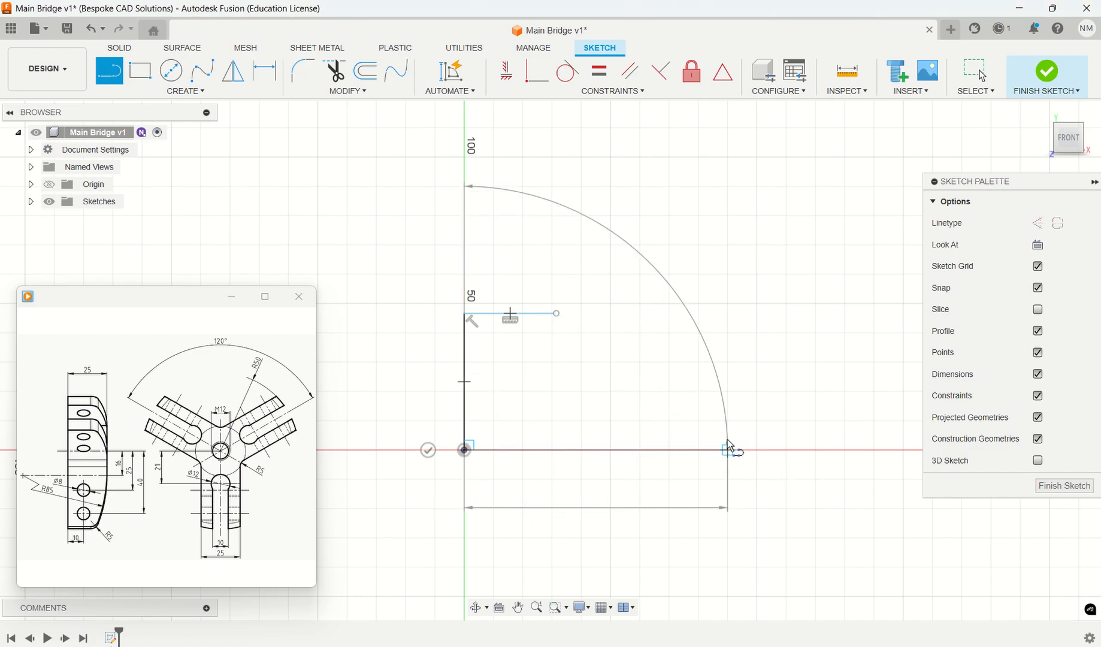
{"action": "left_click", "coordinate": [731, 381]}
{"action": "key", "text": "Escape"}
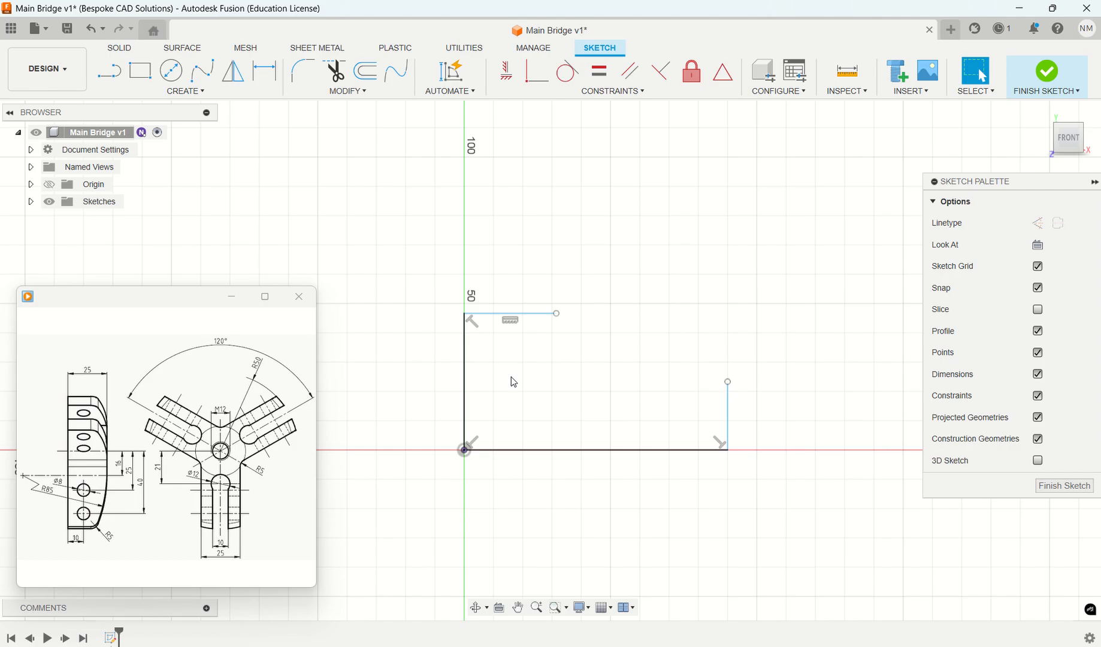
- Dimension the profile's short top line to 16 mm and its left vertical line to 25 mm
{"action": "left_click", "coordinate": [264, 71]}
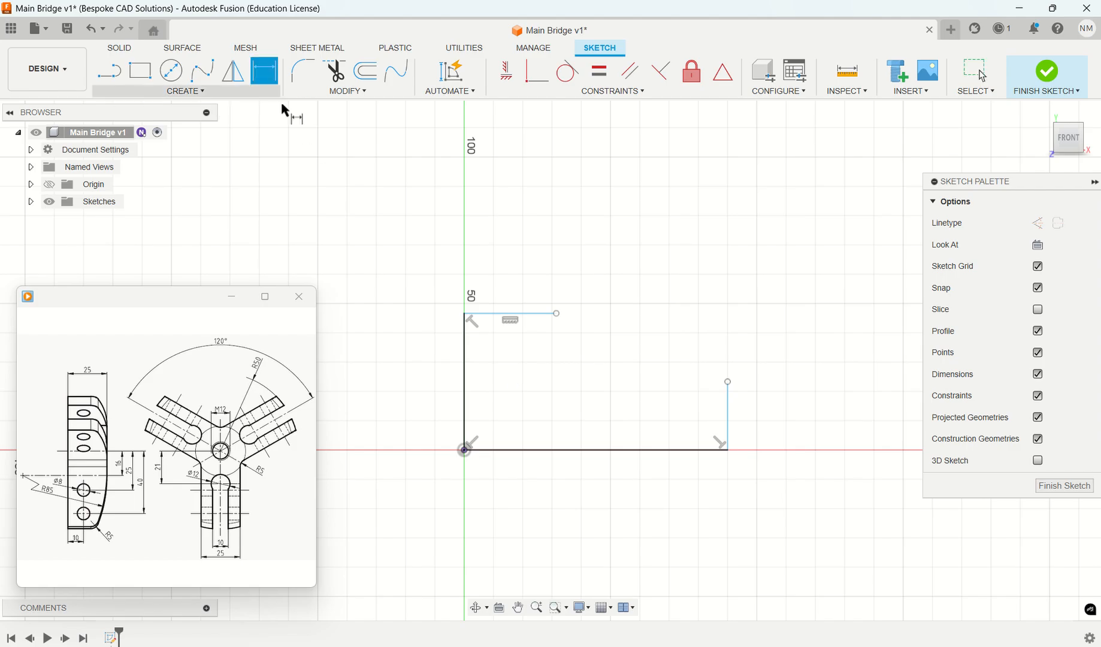
{"action": "left_click", "coordinate": [519, 312]}
{"action": "left_click", "coordinate": [514, 272]}
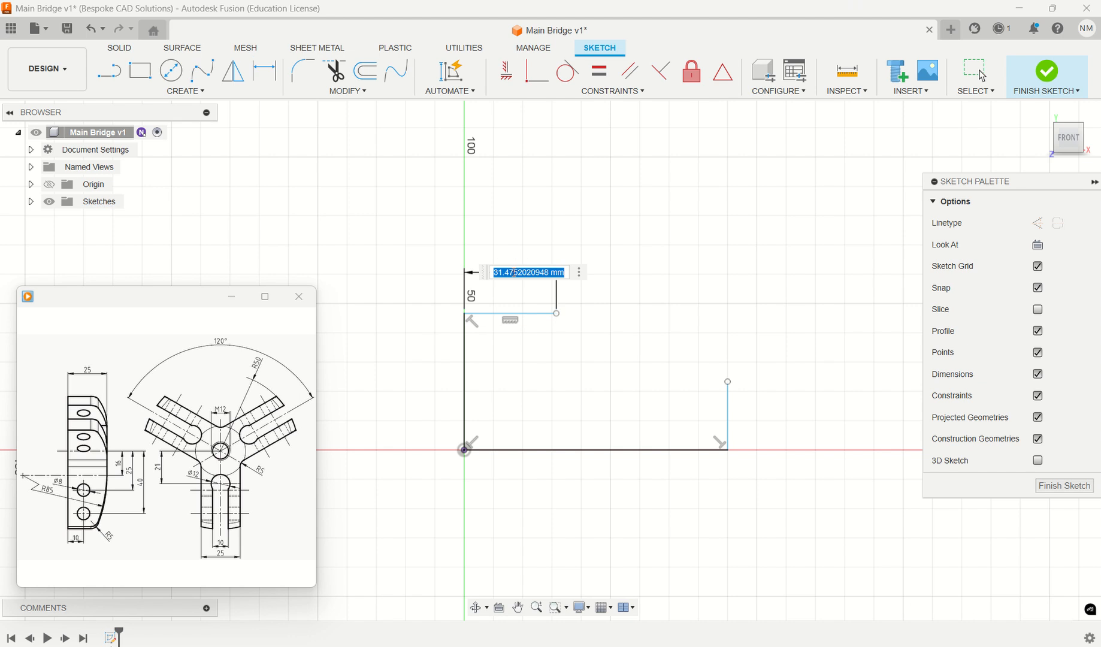
{"action": "type", "text": "16"}
{"action": "key", "text": "Return"}
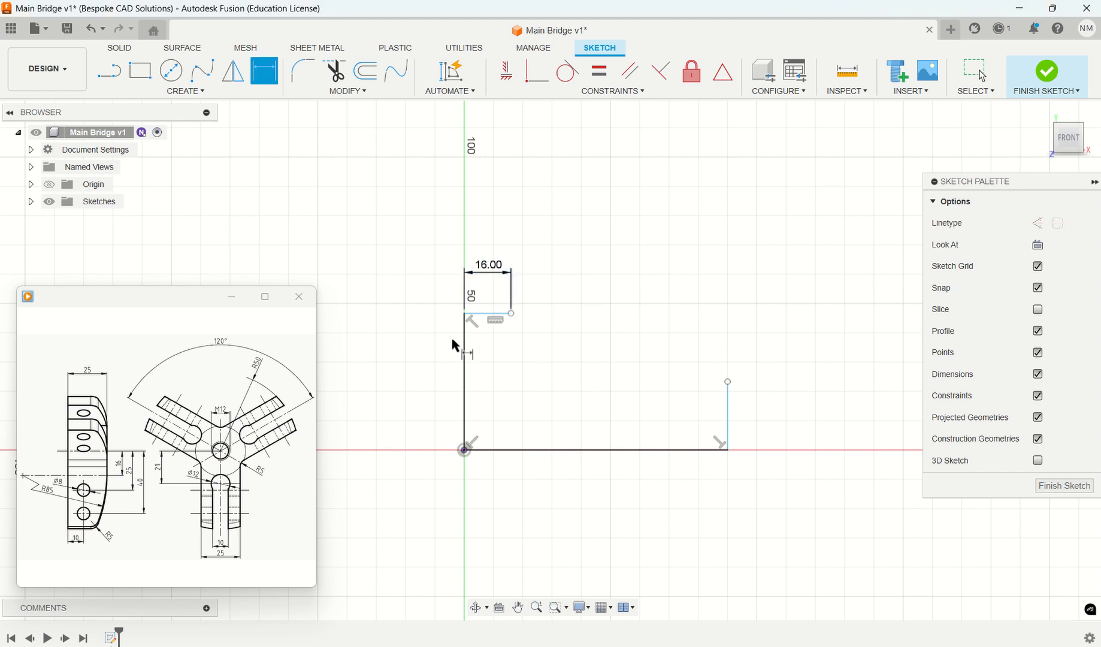
{"action": "left_click", "coordinate": [469, 375]}
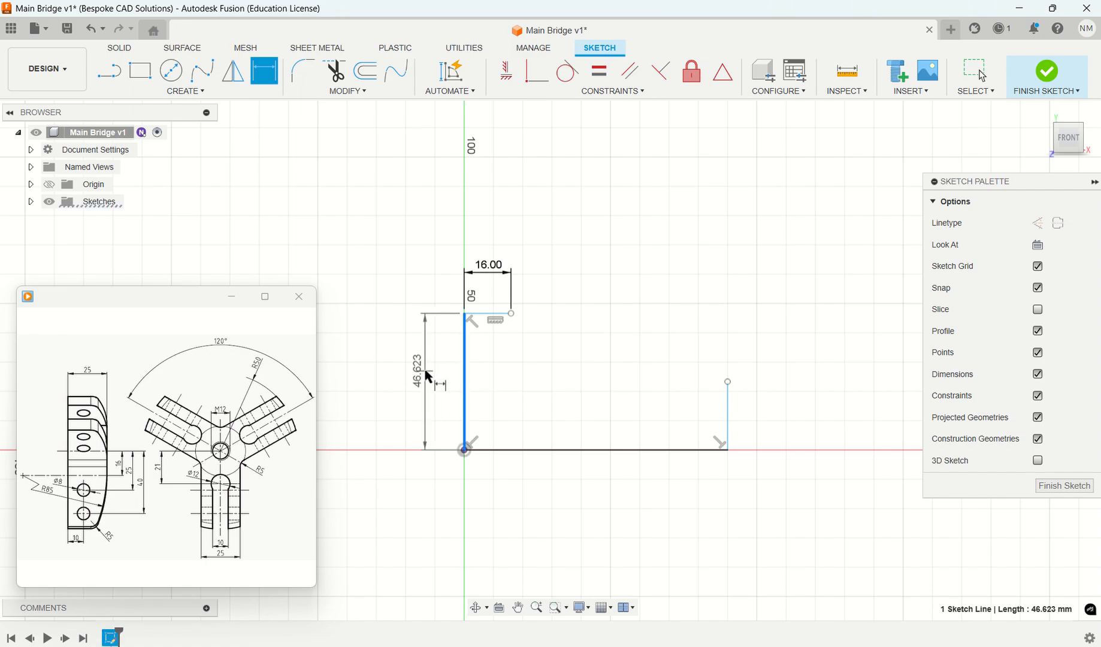
{"action": "left_click", "coordinate": [423, 371]}
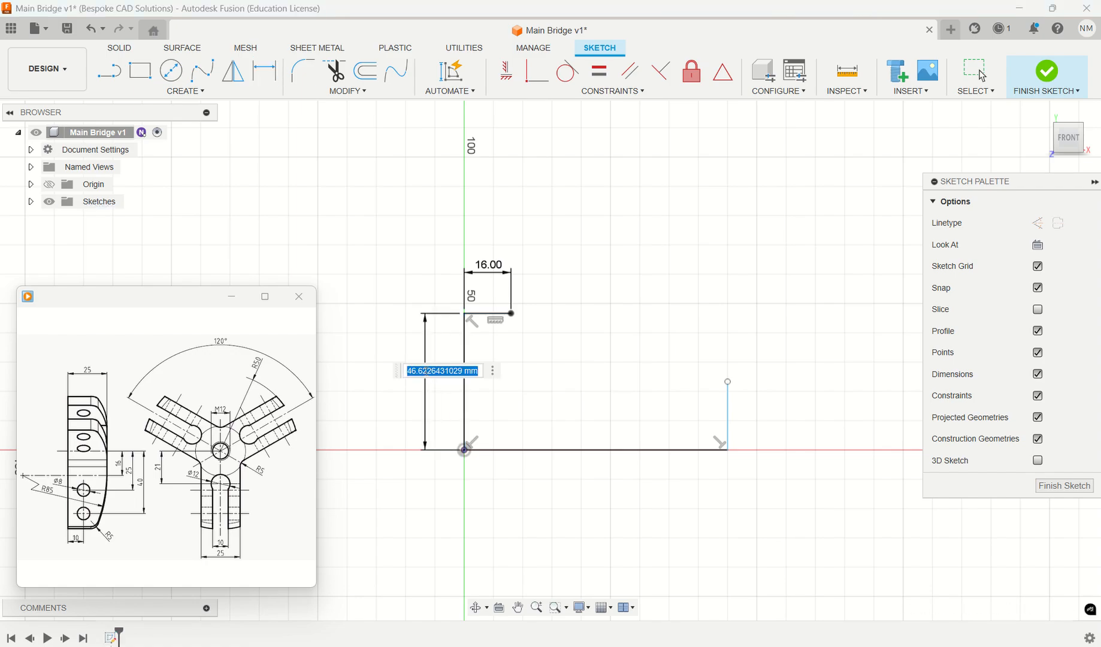
{"action": "type", "text": "25"}
{"action": "key", "text": "Return"}
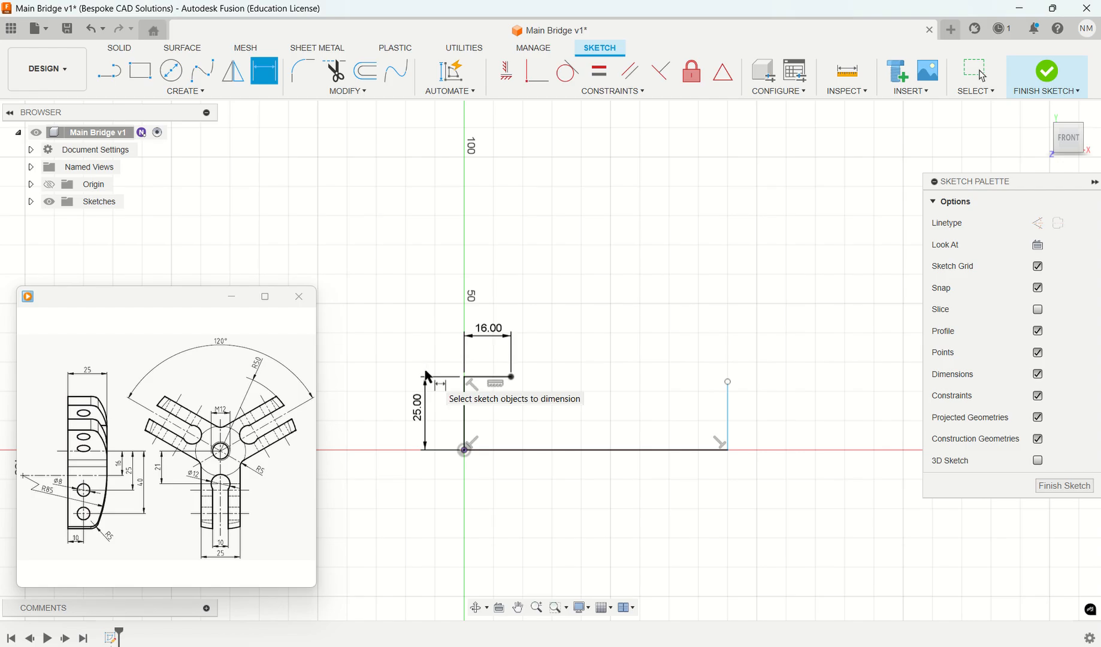
- Dimension the profile's horizontal base line to 50 mm
{"action": "left_click", "coordinate": [588, 454]}
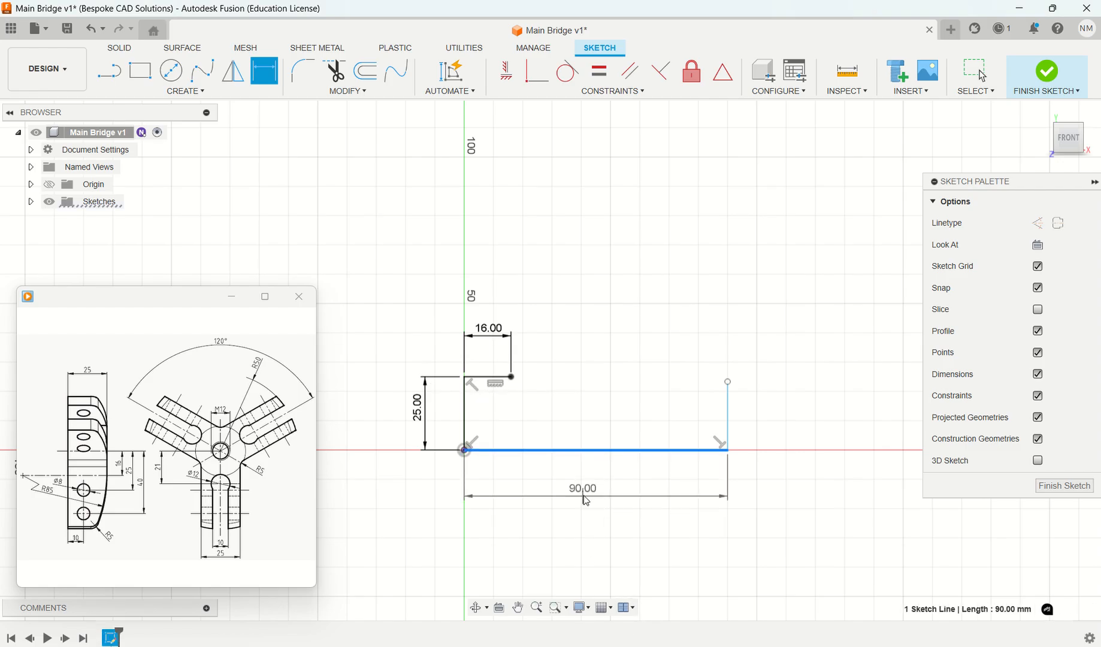
{"action": "left_click", "coordinate": [585, 495]}
{"action": "type", "text": "50"}
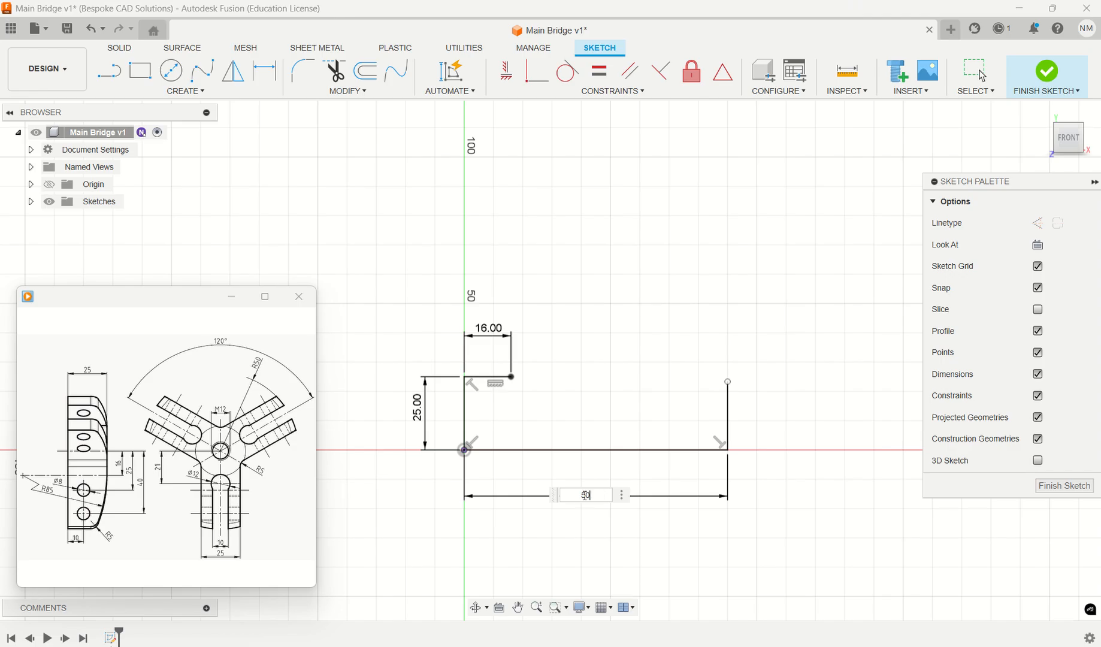
{"action": "key", "text": "Return"}
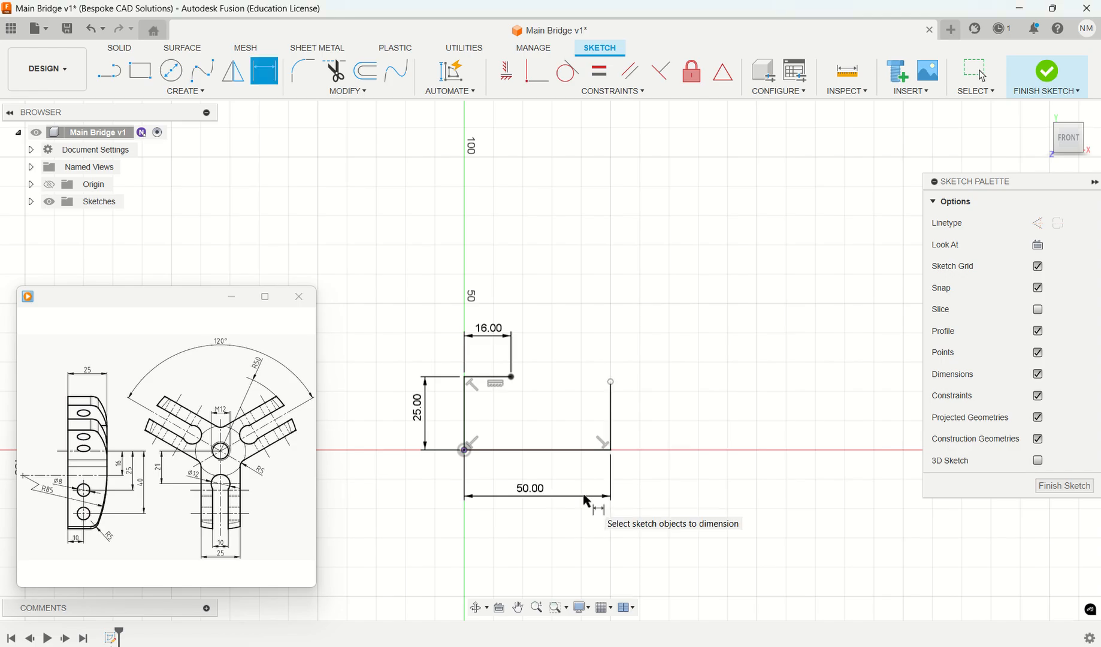
- Draw a tangent arc of about 58 mm radius from the top line's free end, curving down past the right vertical line
{"action": "scroll", "coordinate": [501, 359], "scroll_direction": "up", "scroll_amount": 2}
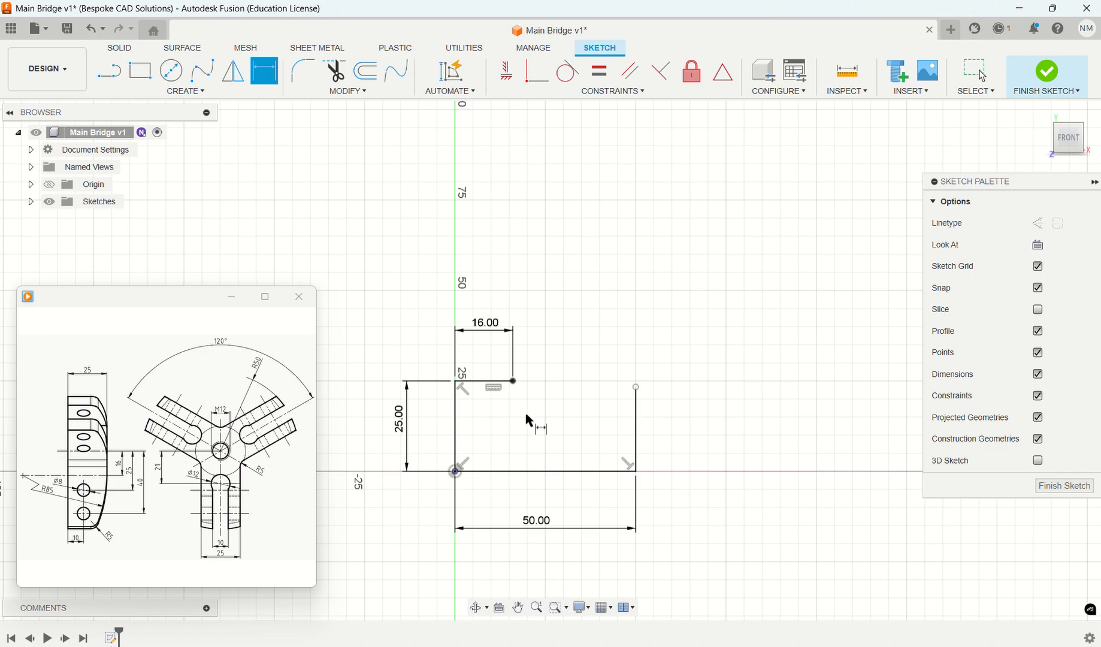
{"action": "middle_click_drag", "start_coordinate": [529, 421], "coordinate": [535, 313]}
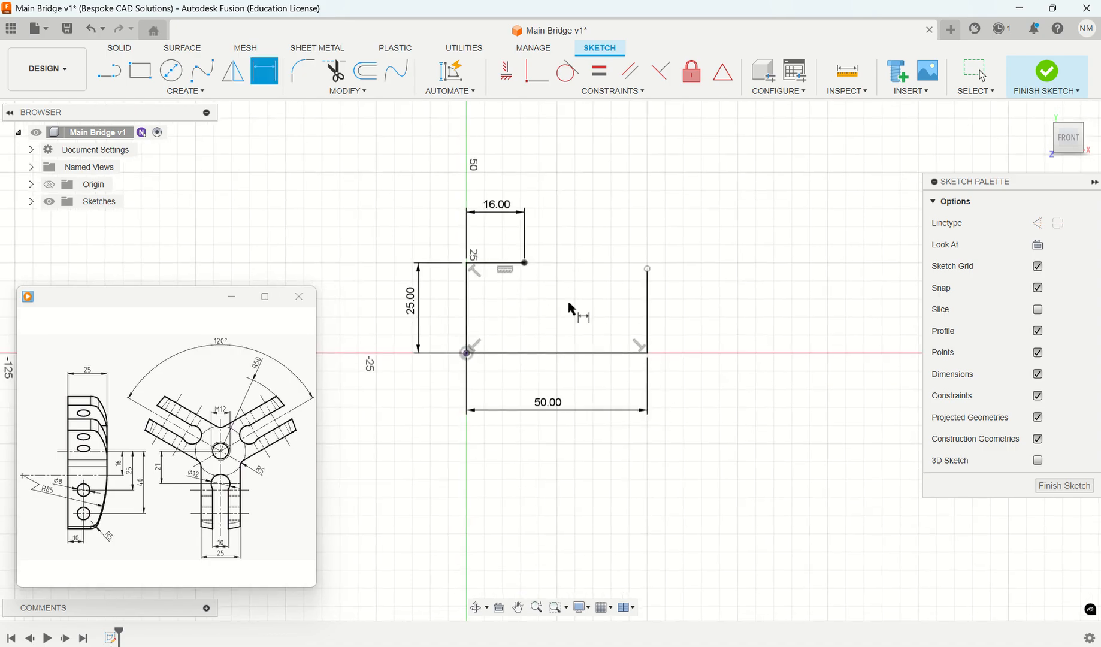
{"action": "left_click", "coordinate": [205, 96]}
{"action": "mouse_move", "coordinate": [184, 149]}
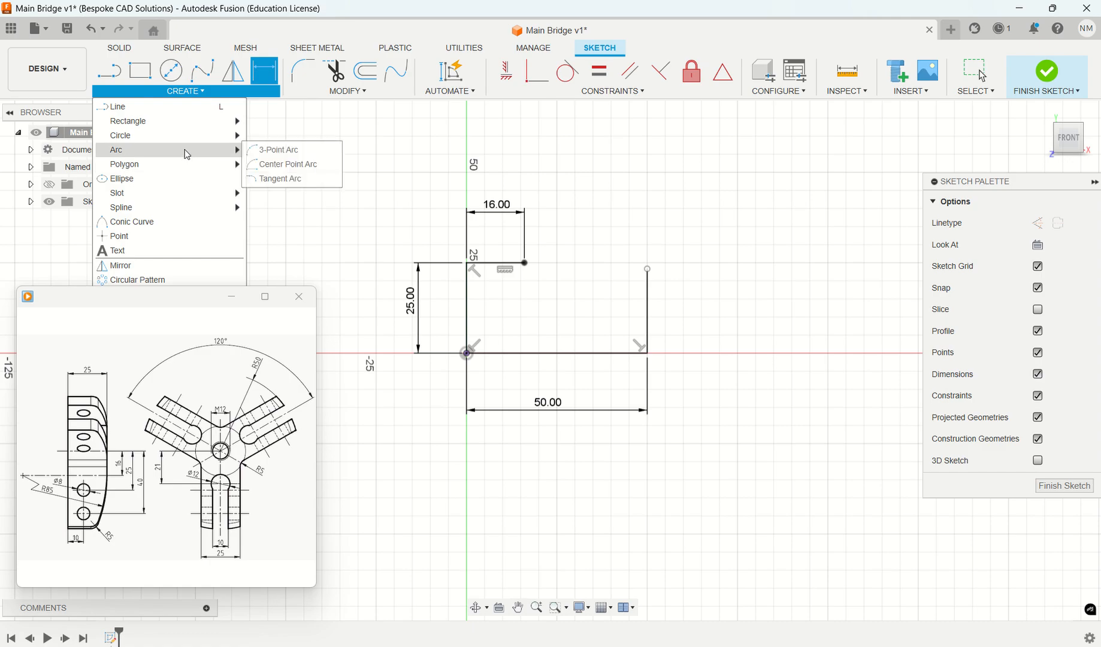
{"action": "left_click", "coordinate": [292, 178]}
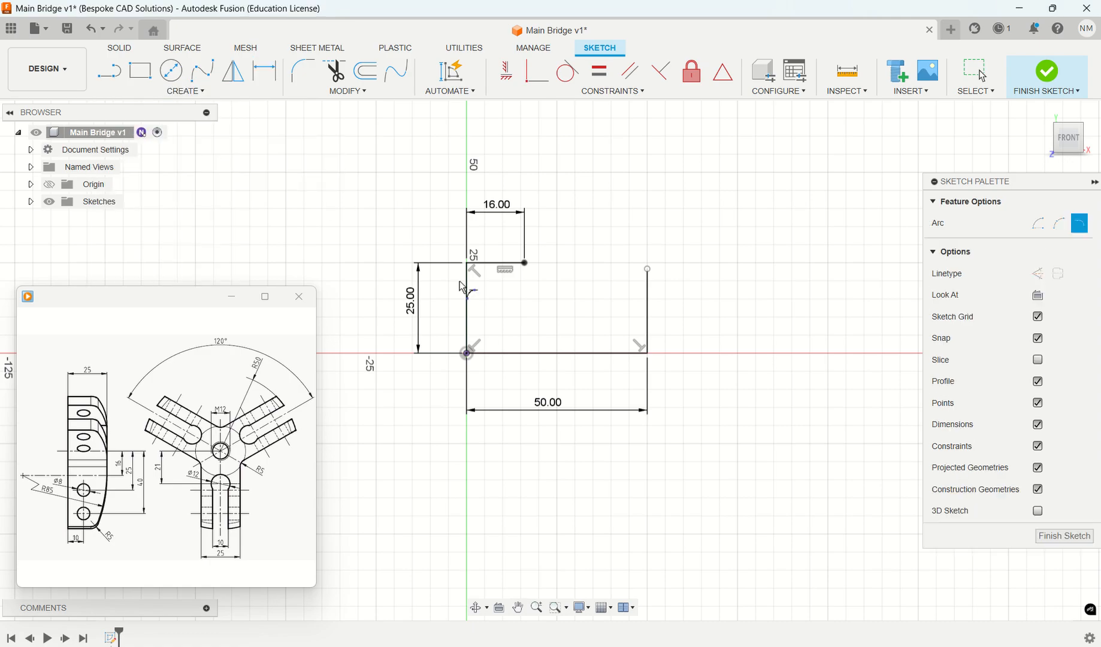
{"action": "left_click", "coordinate": [525, 263]}
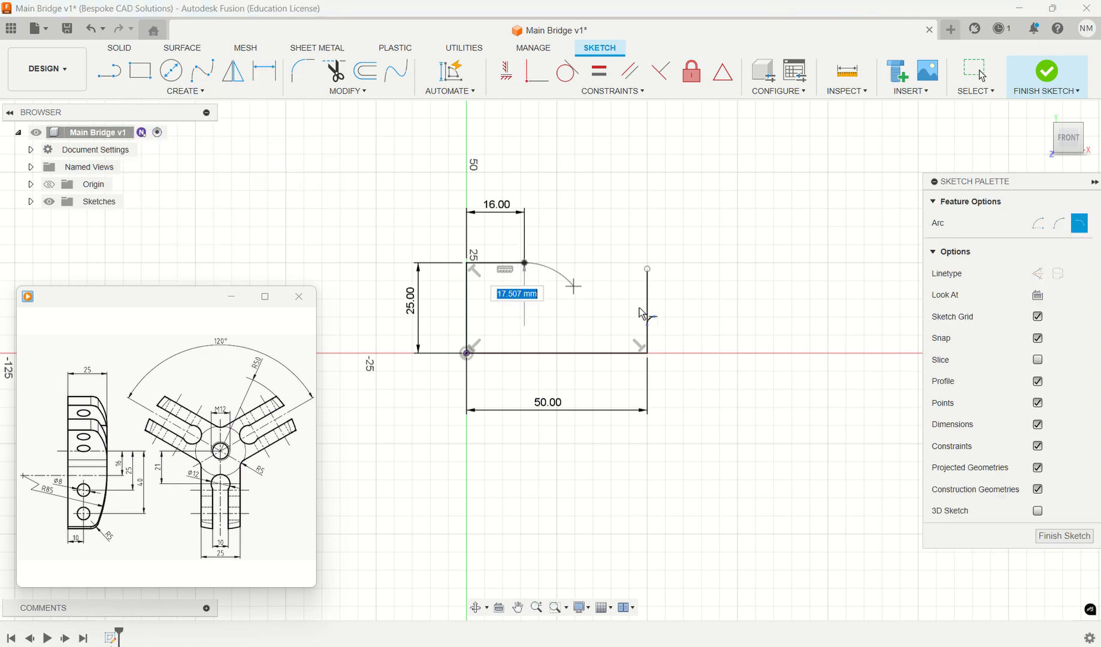
{"action": "left_click", "coordinate": [684, 334]}
{"action": "key", "text": "Escape"}
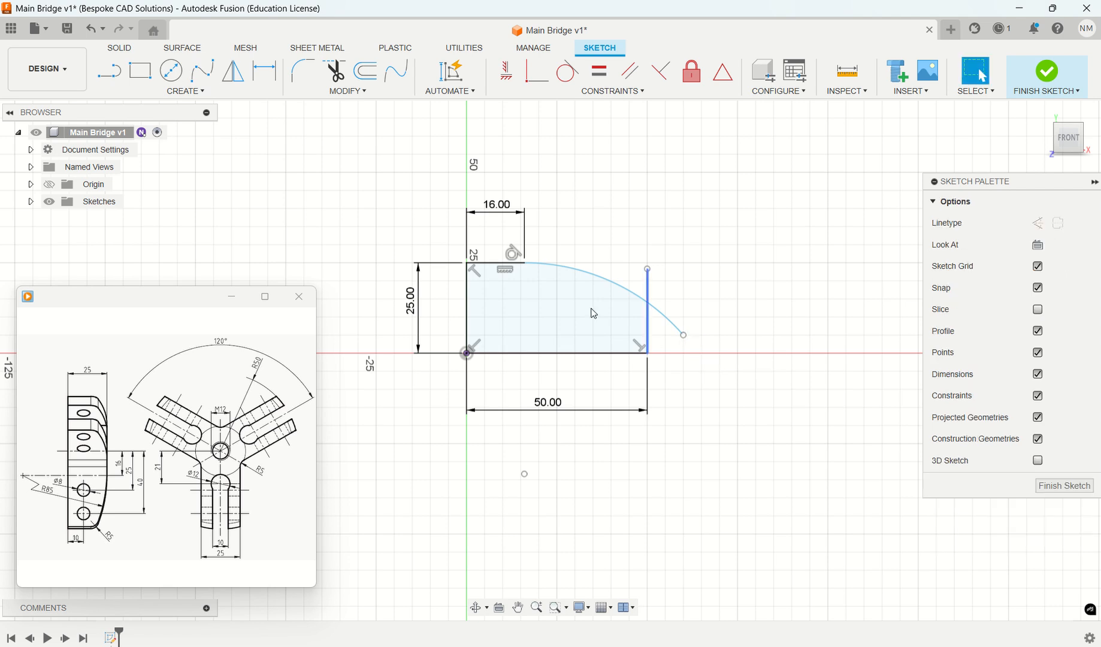
- Dimension the tangent arc's radius to 85 mm
{"action": "left_click", "coordinate": [264, 70]}
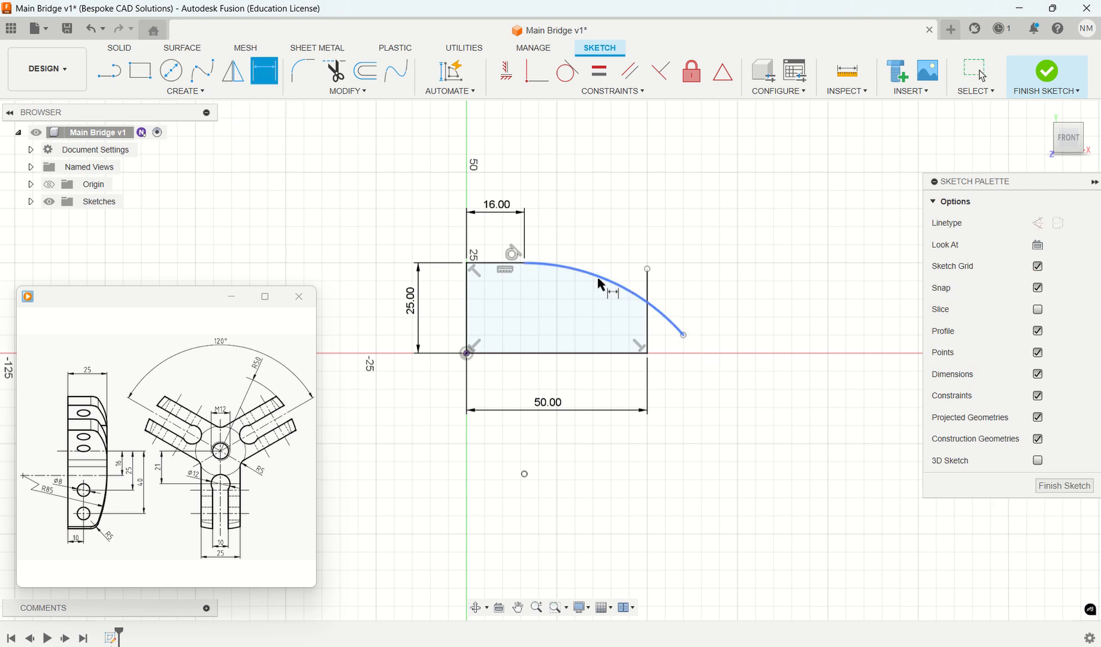
{"action": "left_click", "coordinate": [601, 285]}
{"action": "left_click", "coordinate": [636, 214]}
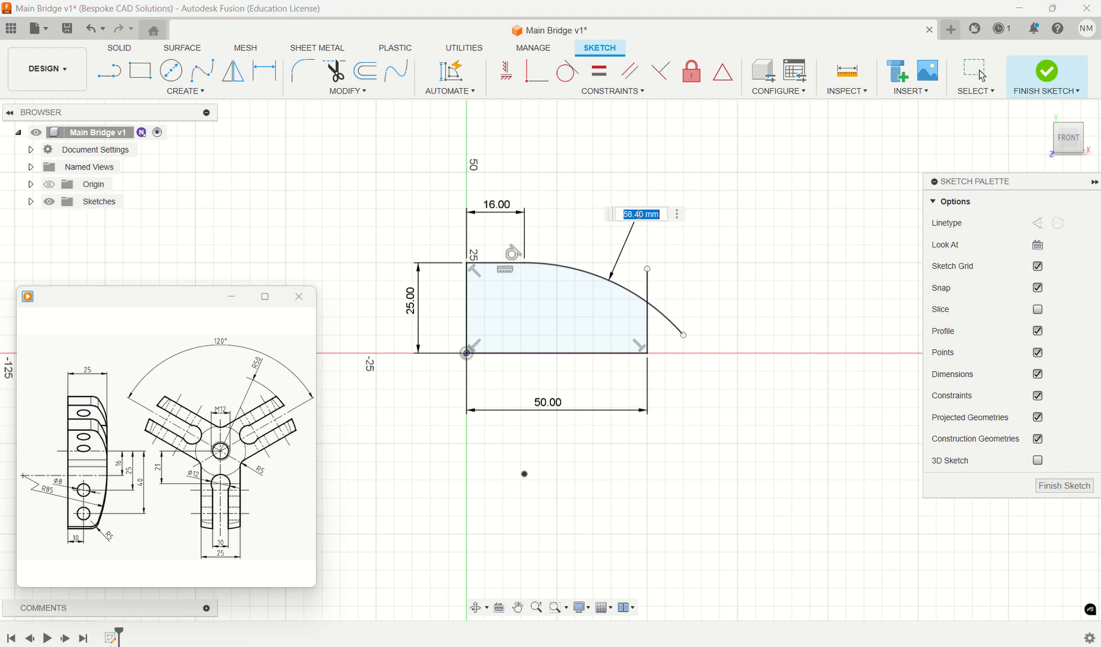
{"action": "type", "text": "85"}
{"action": "key", "text": "Return"}
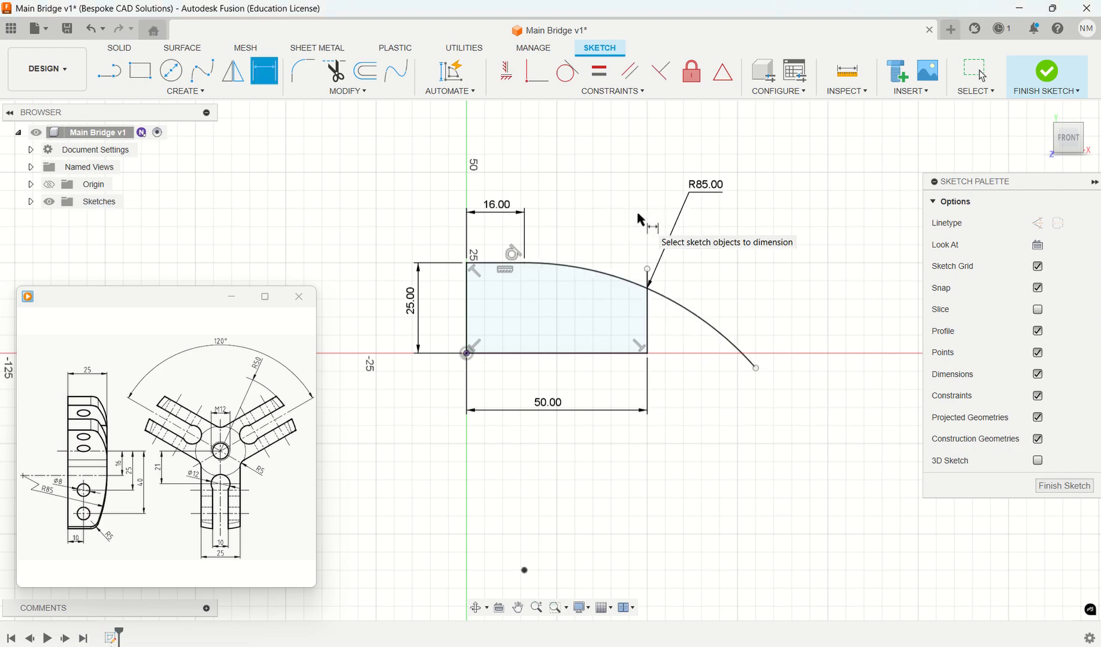
{"action": "key", "text": "Escape"}
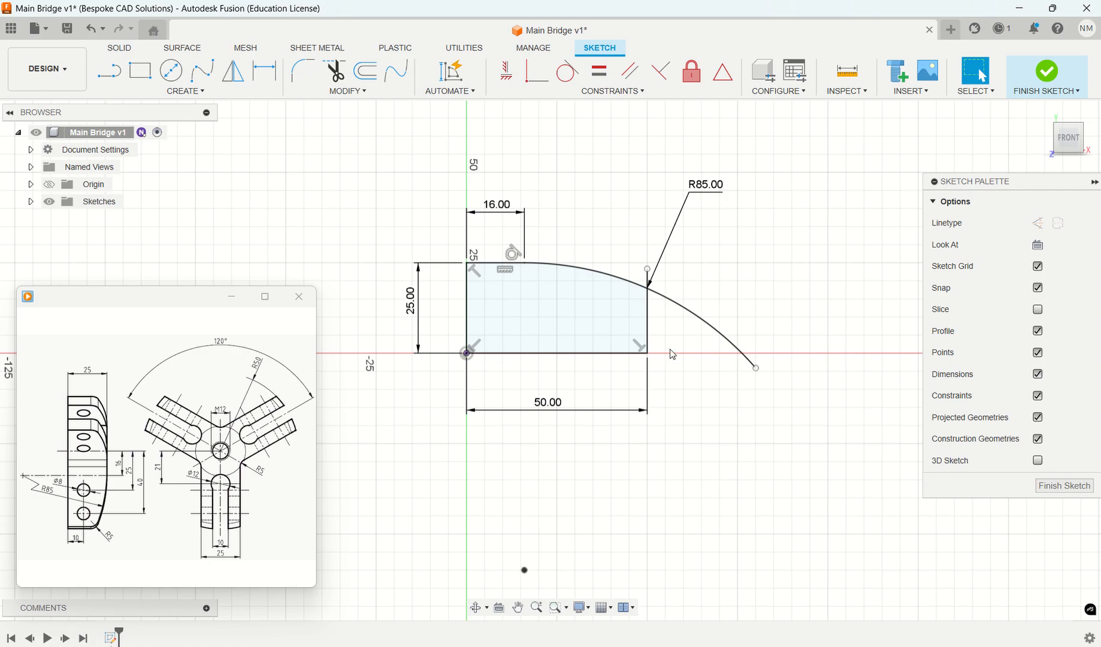
- Trim the arc beyond the right vertical line and the piece of that line projecting above the arc
{"action": "left_click", "coordinate": [335, 72]}
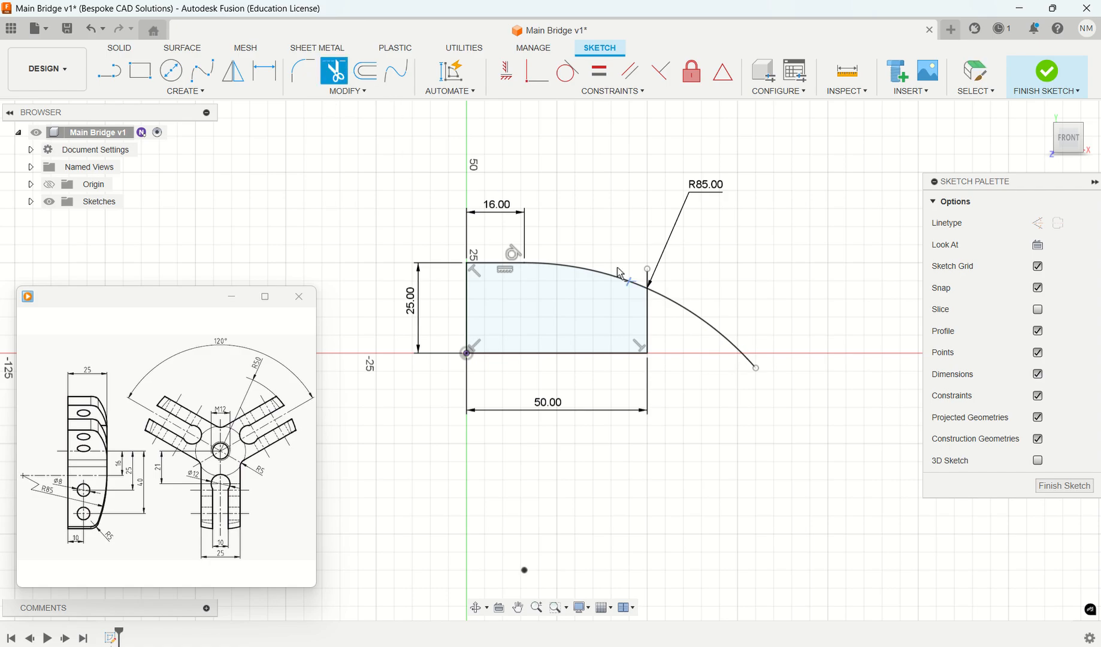
{"action": "left_click", "coordinate": [690, 315]}
{"action": "left_click", "coordinate": [650, 279]}
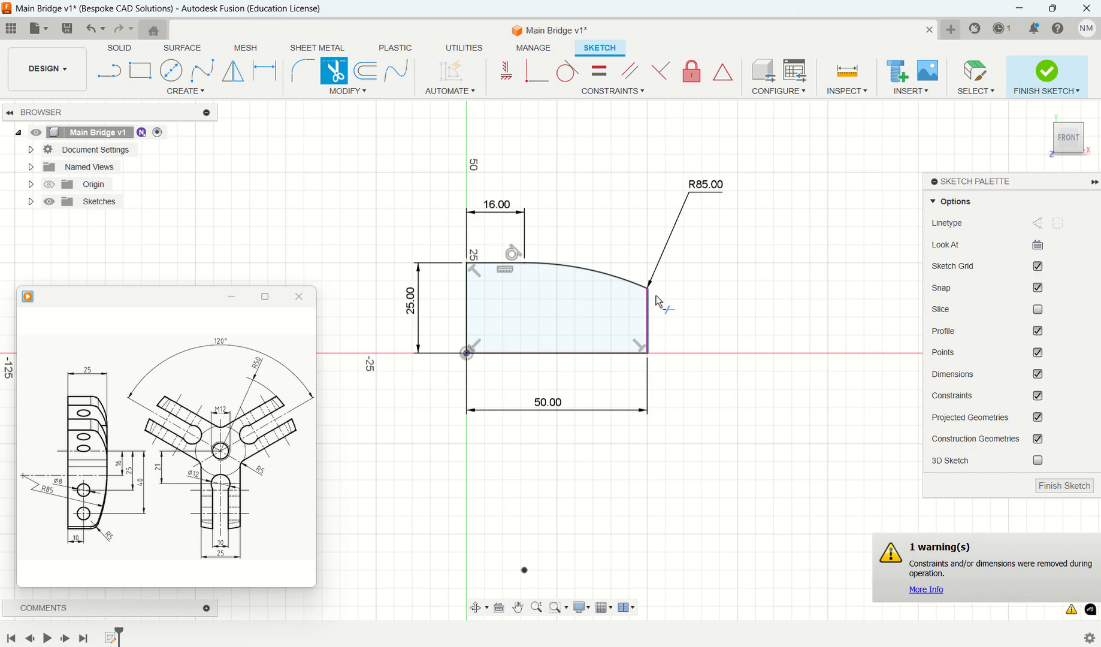
- Fillet the sketch corner between the R85 arc and the profile's right vertical line with a 5 mm radius
{"action": "key", "text": "Escape"}
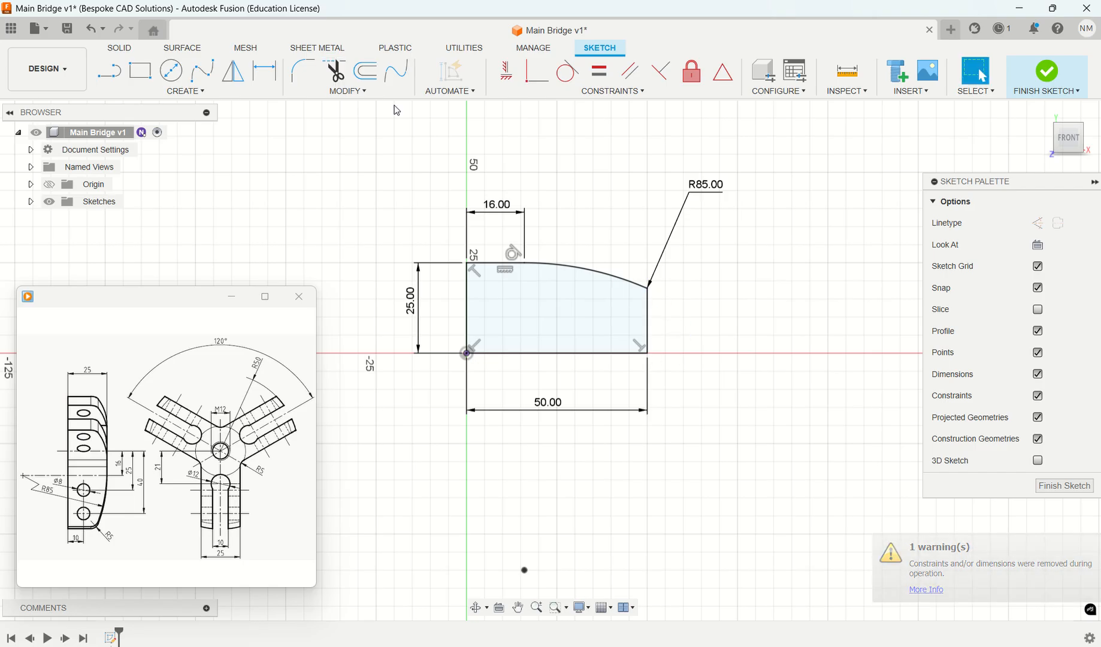
{"action": "left_click", "coordinate": [310, 74]}
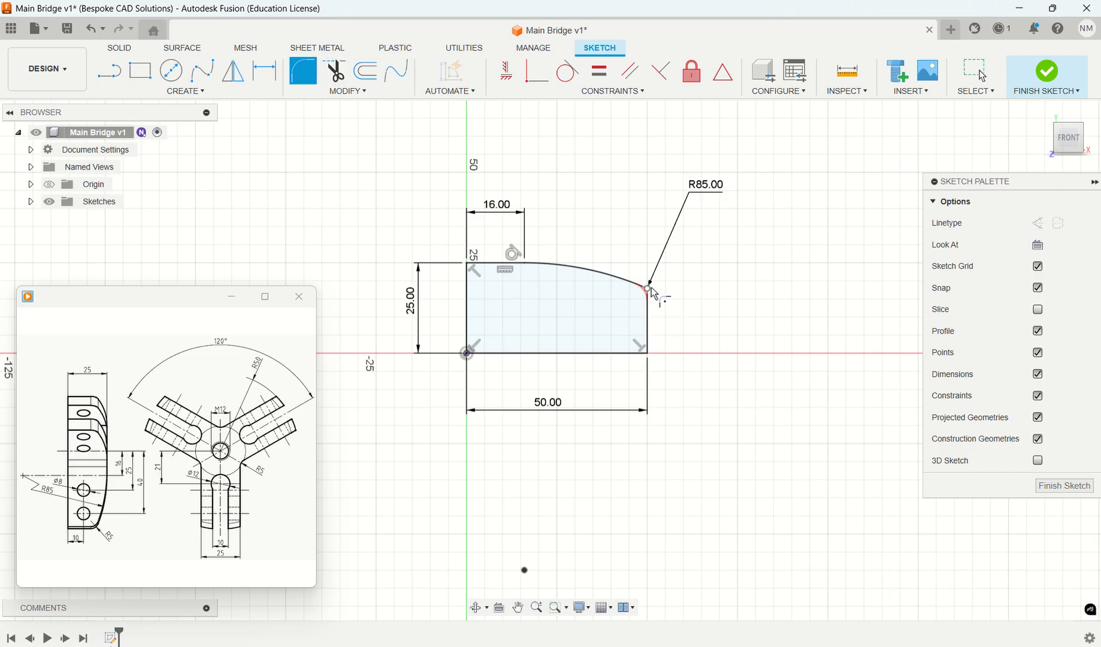
{"action": "left_click", "coordinate": [650, 291]}
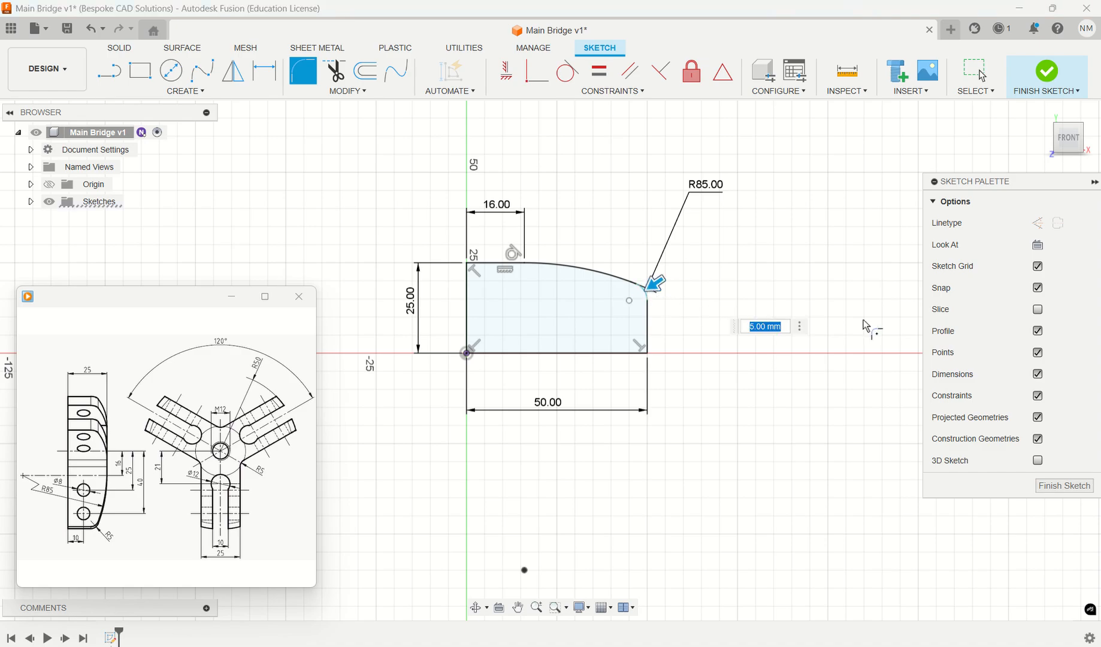
{"action": "key", "text": "Return"}
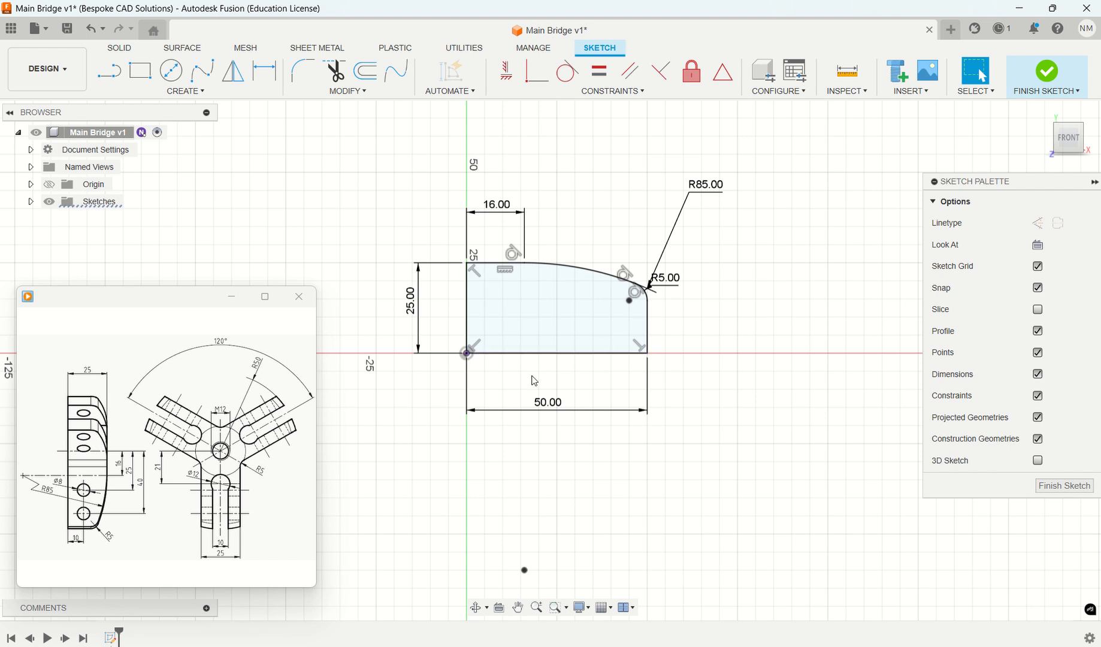
- Convert the profile's left vertical line into a centerline
{"action": "scroll", "coordinate": [561, 342], "scroll_direction": "down", "scroll_amount": 2}
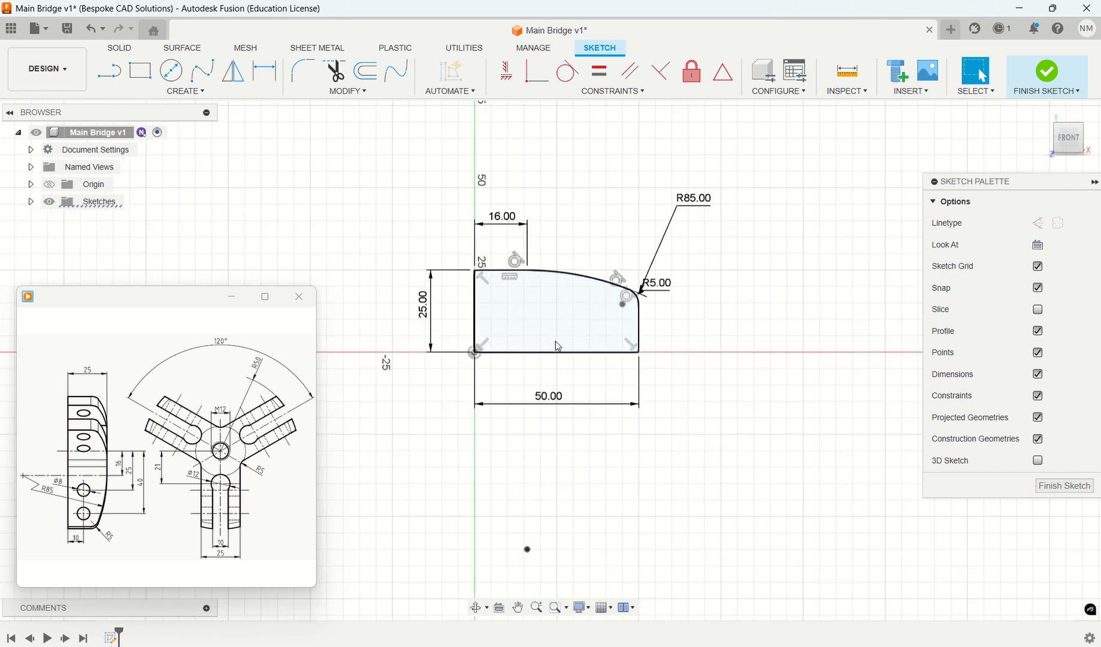
{"action": "scroll", "coordinate": [560, 343], "scroll_direction": "up", "scroll_amount": 2}
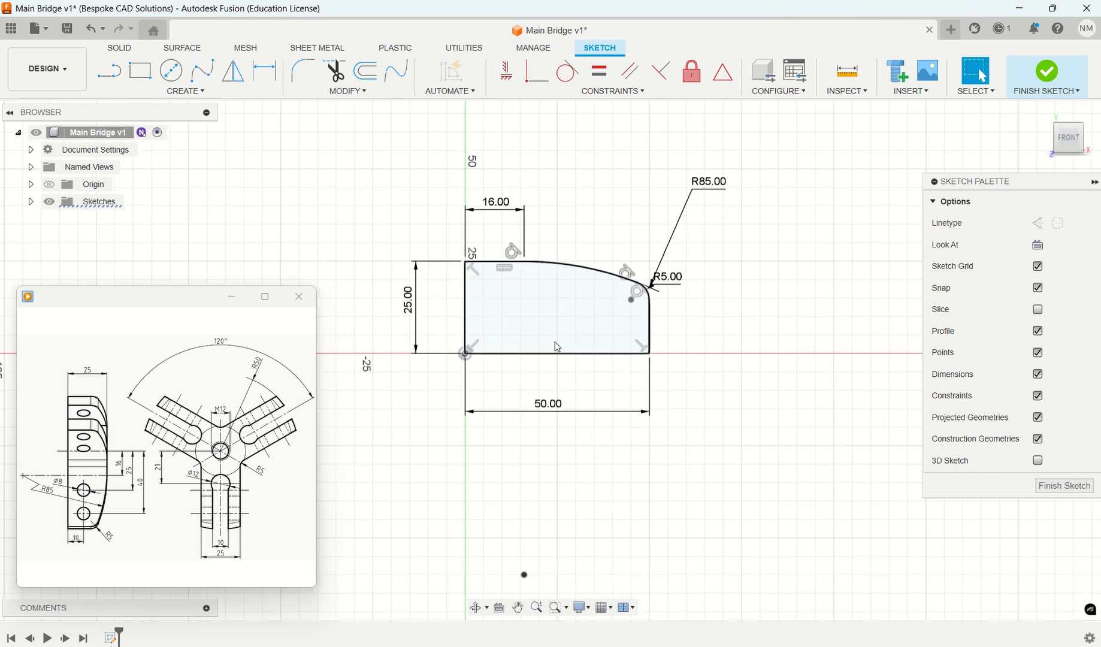
{"action": "left_click", "coordinate": [468, 320]}
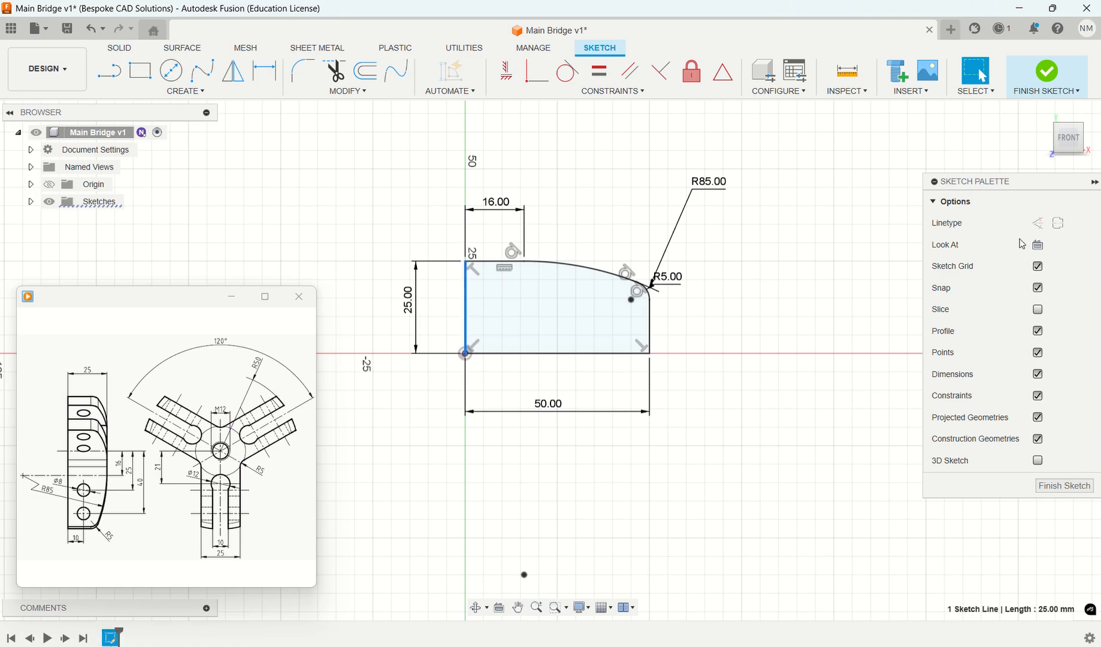
{"action": "left_click", "coordinate": [1055, 228]}
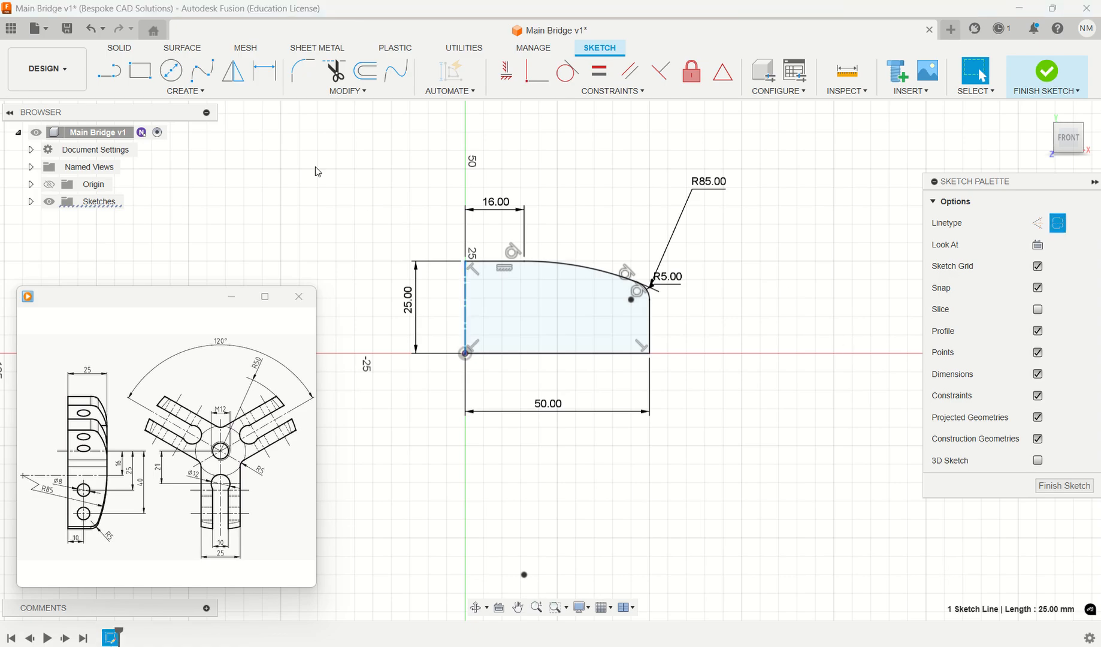
- Revolve the profile 360 degrees about the centerline as a new body
{"action": "left_click", "coordinate": [121, 50]}
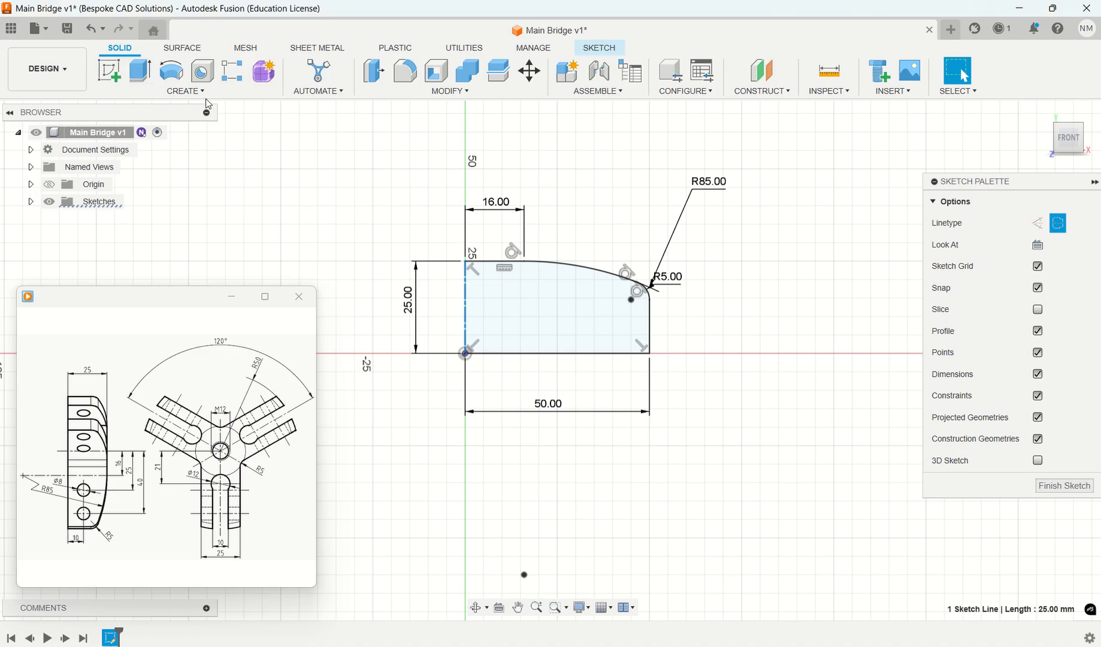
{"action": "left_click", "coordinate": [171, 71]}
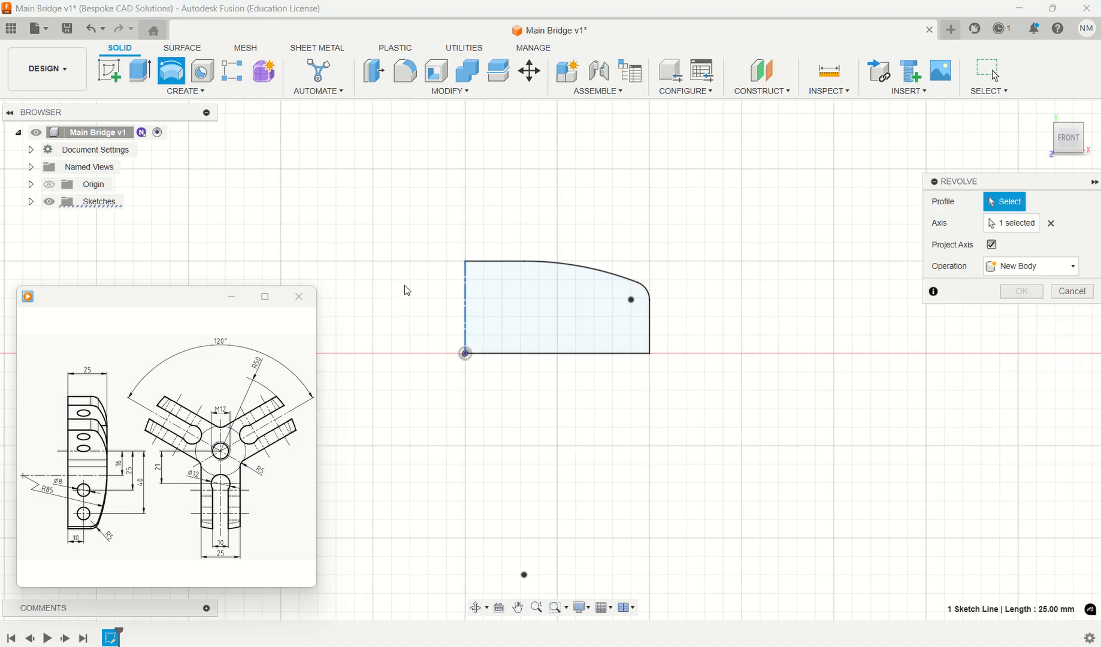
{"action": "left_click", "coordinate": [535, 314]}
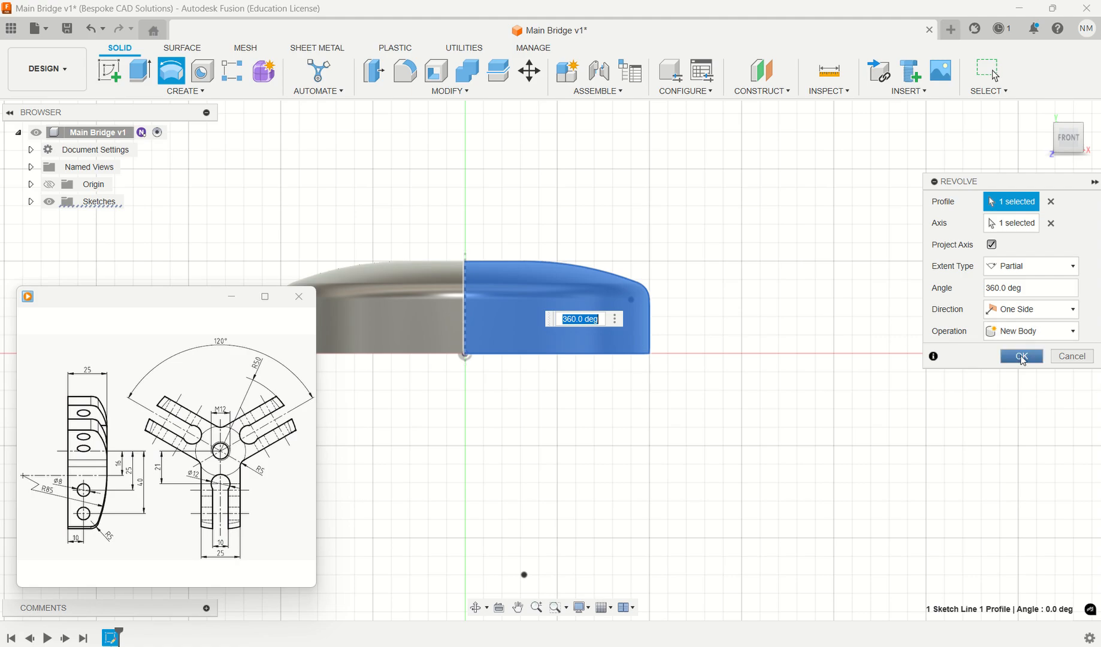
{"action": "left_click", "coordinate": [1022, 357]}
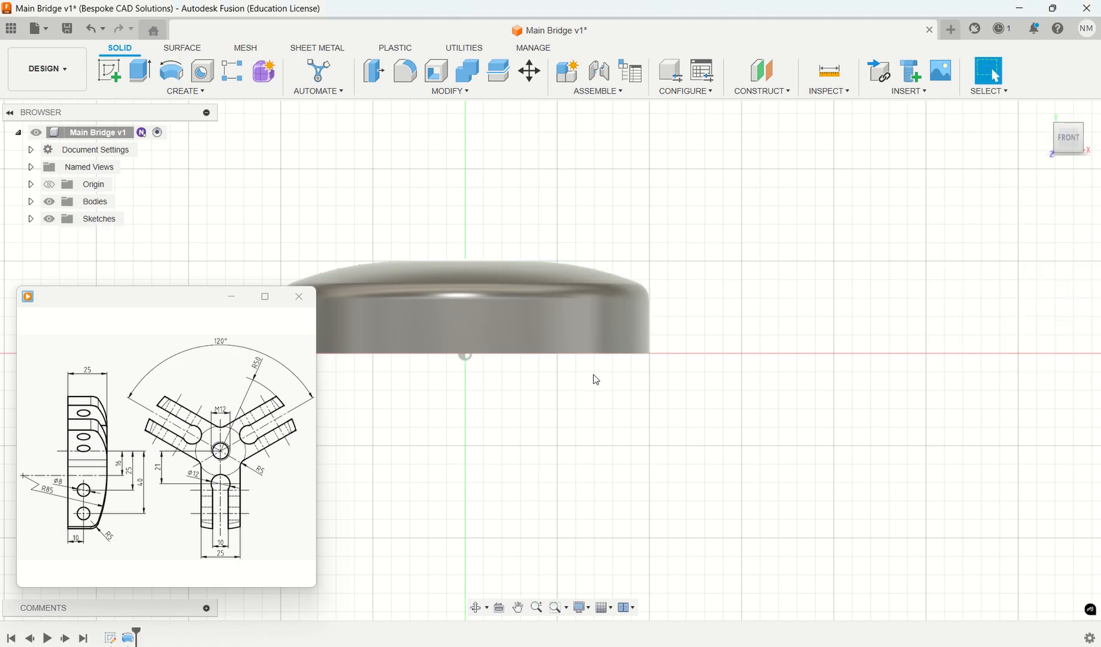
- Start a new sketch on the flat underside of the revolved disc
{"action": "middle_click_drag", "start_coordinate": [596, 380], "coordinate": [727, 396], "text": "shift"}
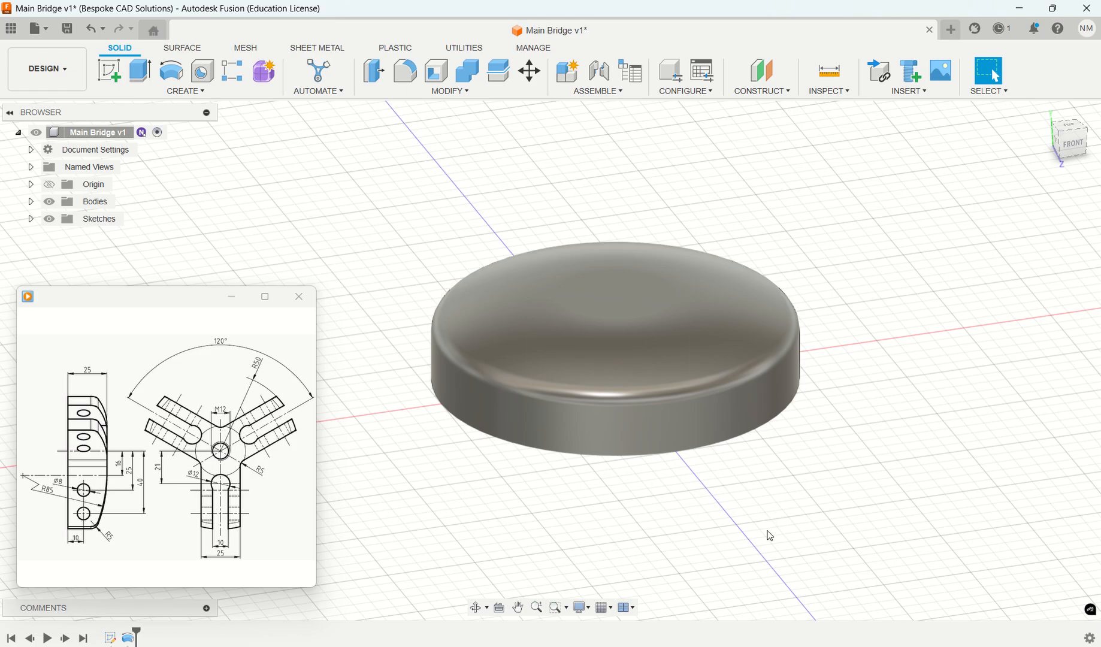
{"action": "middle_click_drag", "start_coordinate": [770, 535], "coordinate": [745, 457], "text": "shift"}
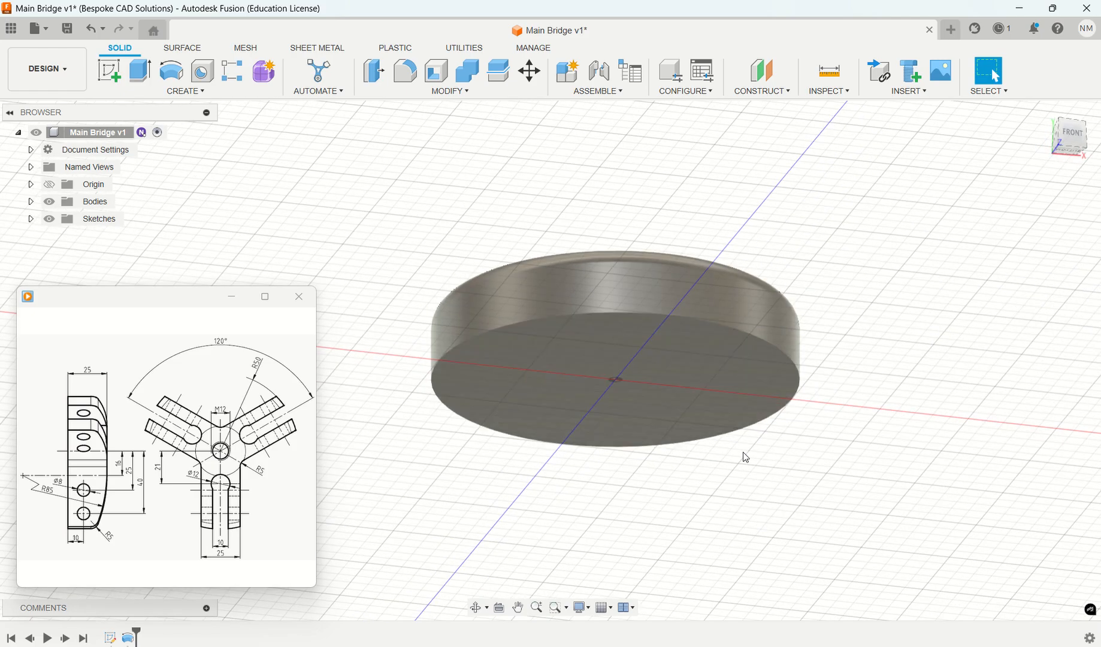
{"action": "left_click", "coordinate": [672, 376]}
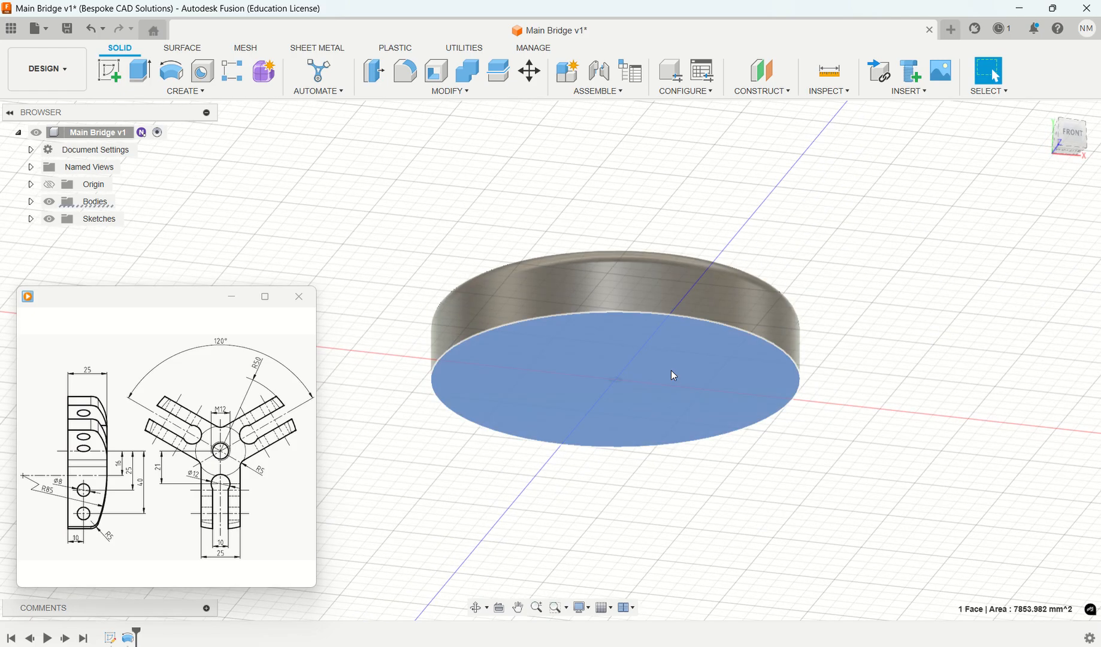
{"action": "left_click", "coordinate": [114, 70]}
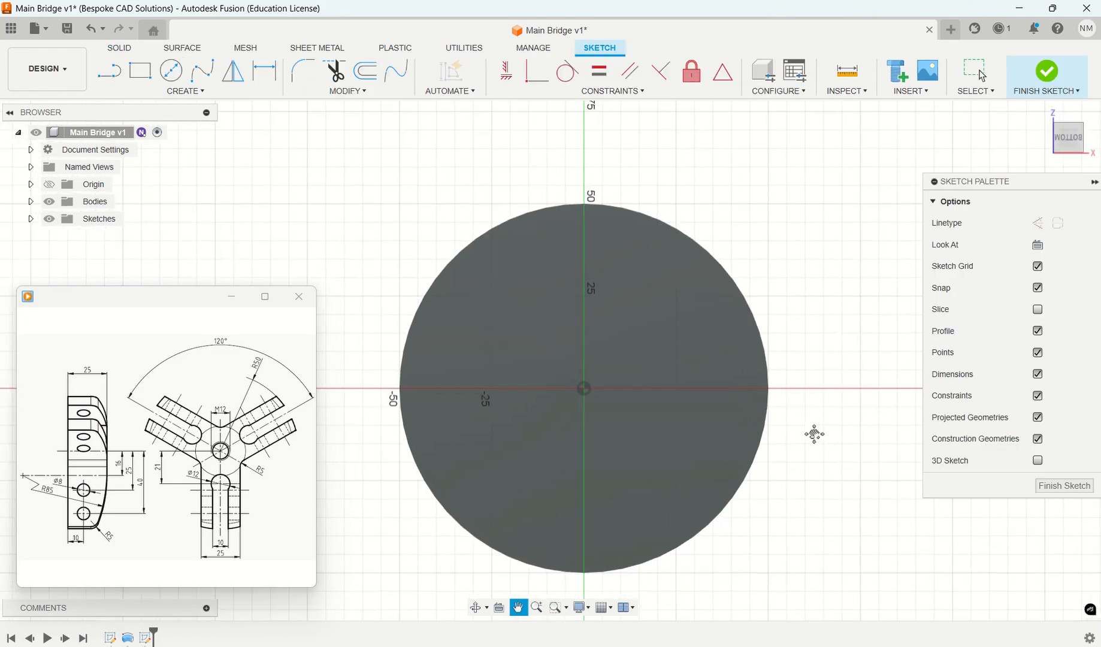
- Draw a vertical line about 62 mm long from the disc's center up past its rim
{"action": "left_click", "coordinate": [109, 71]}
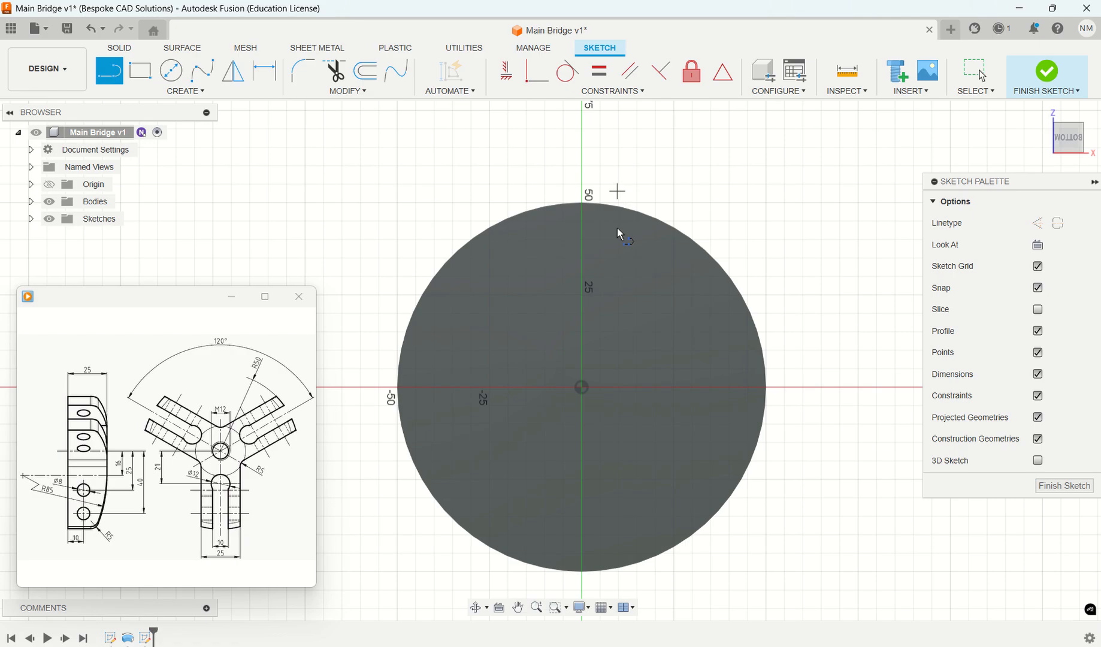
{"action": "left_click", "coordinate": [581, 387]}
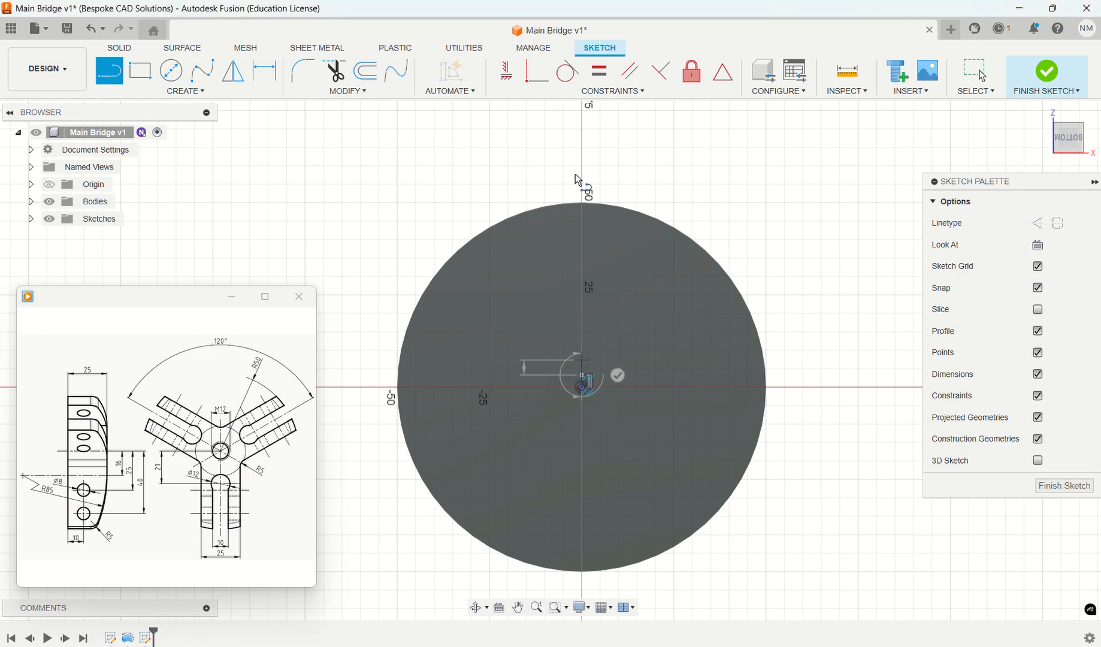
{"action": "left_click", "coordinate": [582, 149]}
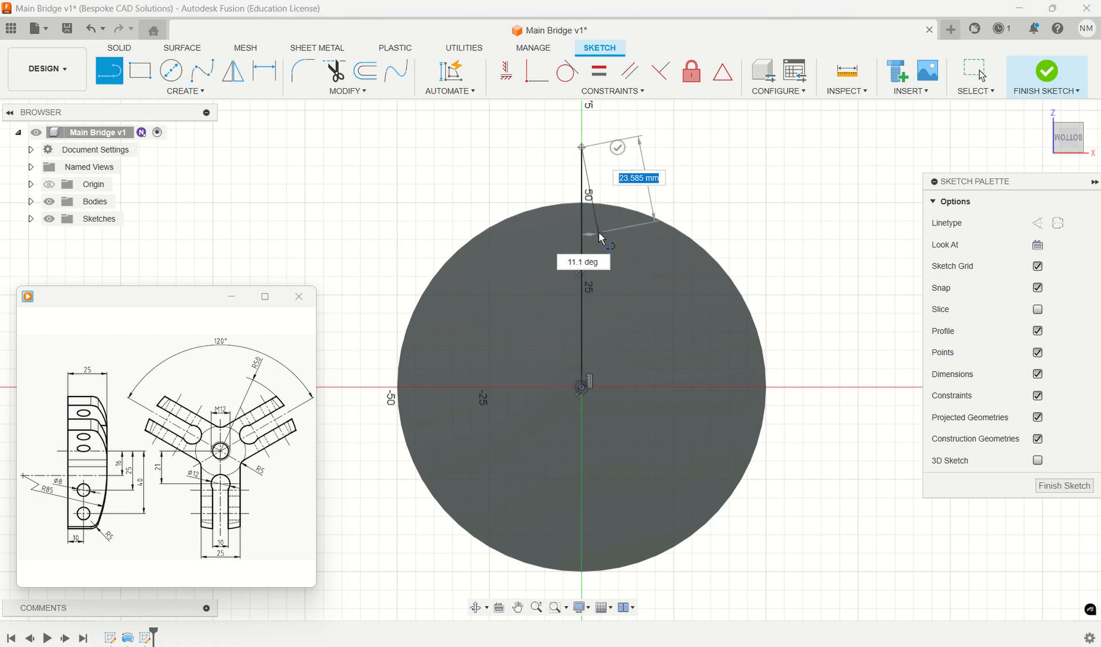
{"action": "key", "text": "Escape"}
- Draw a second line from the disc's center diagonally down to the right, ending beyond the rim
{"action": "key", "text": "l"}
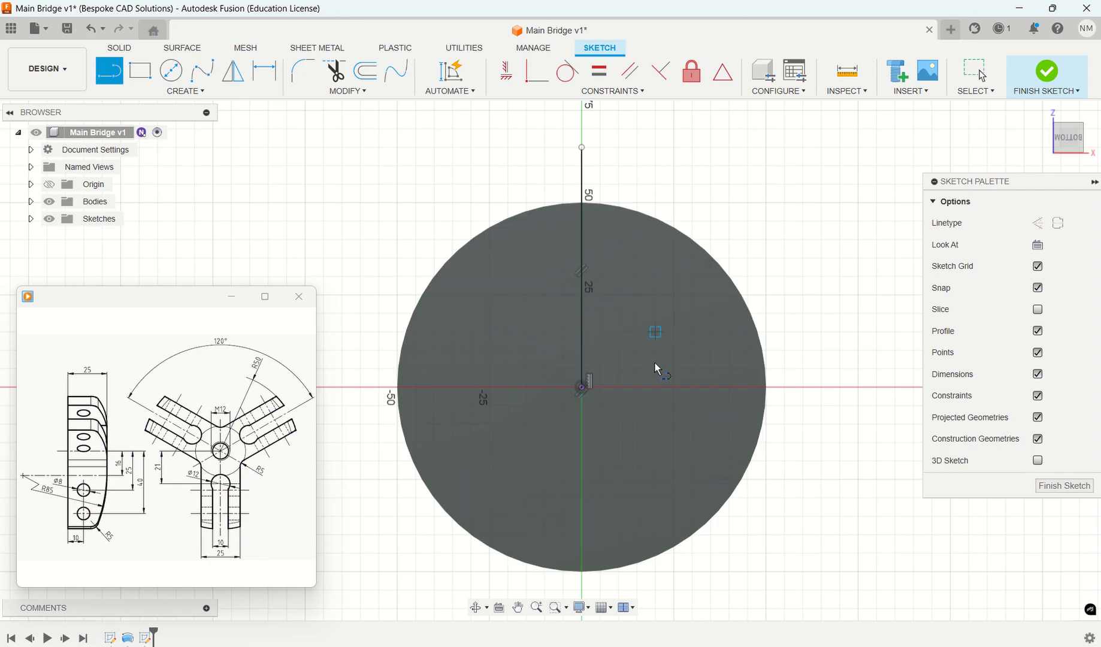
{"action": "left_click", "coordinate": [583, 389]}
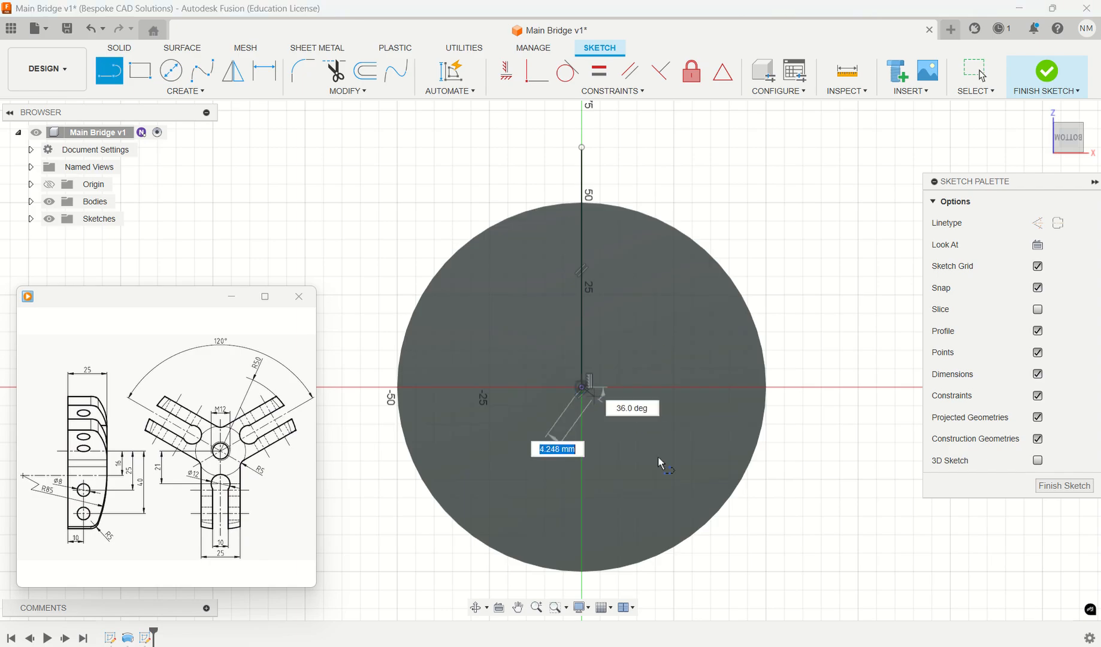
{"action": "left_click", "coordinate": [792, 535]}
{"action": "key", "text": "Escape"}
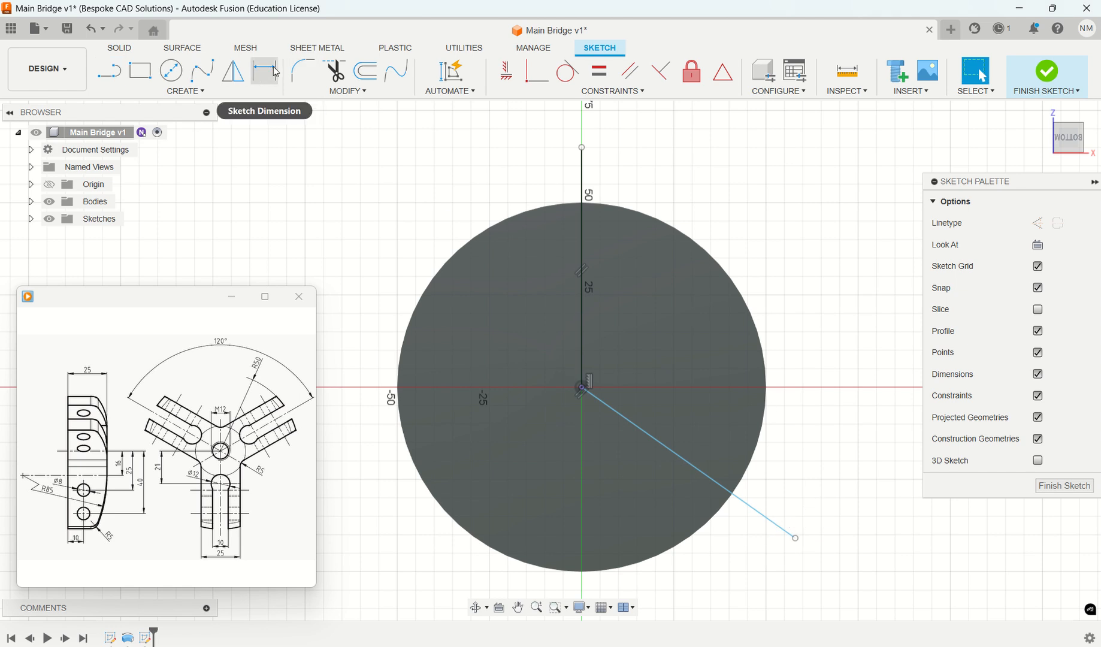
- Dimension the angle between the vertical and diagonal lines to 120 degrees
{"action": "left_click", "coordinate": [275, 72]}
{"action": "left_click", "coordinate": [581, 178]}
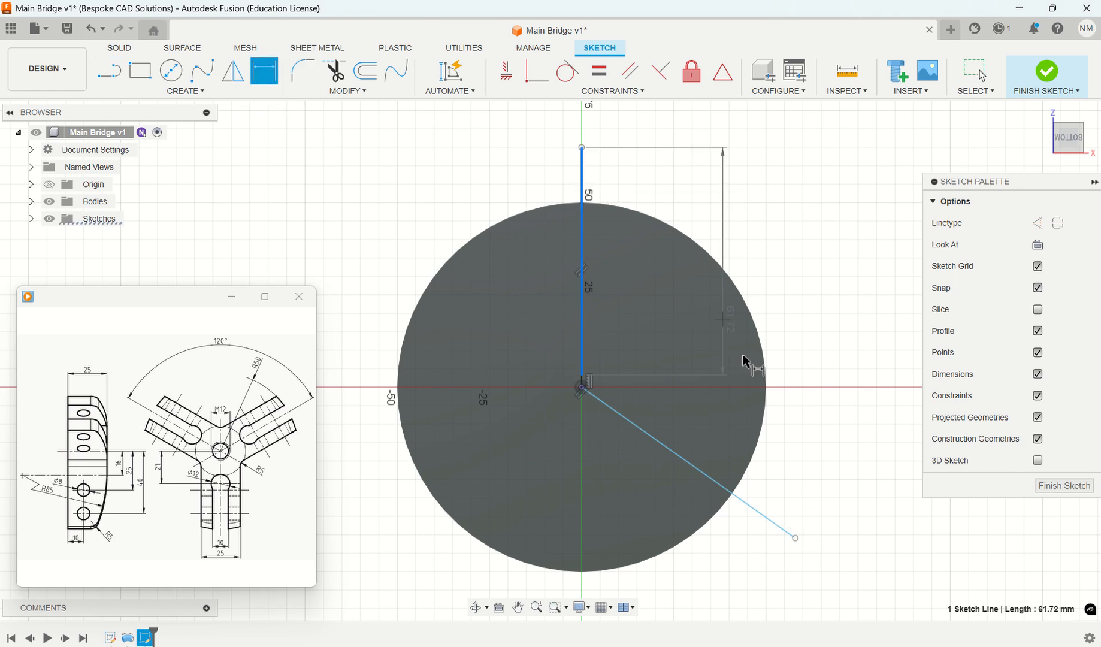
{"action": "left_click", "coordinate": [759, 512]}
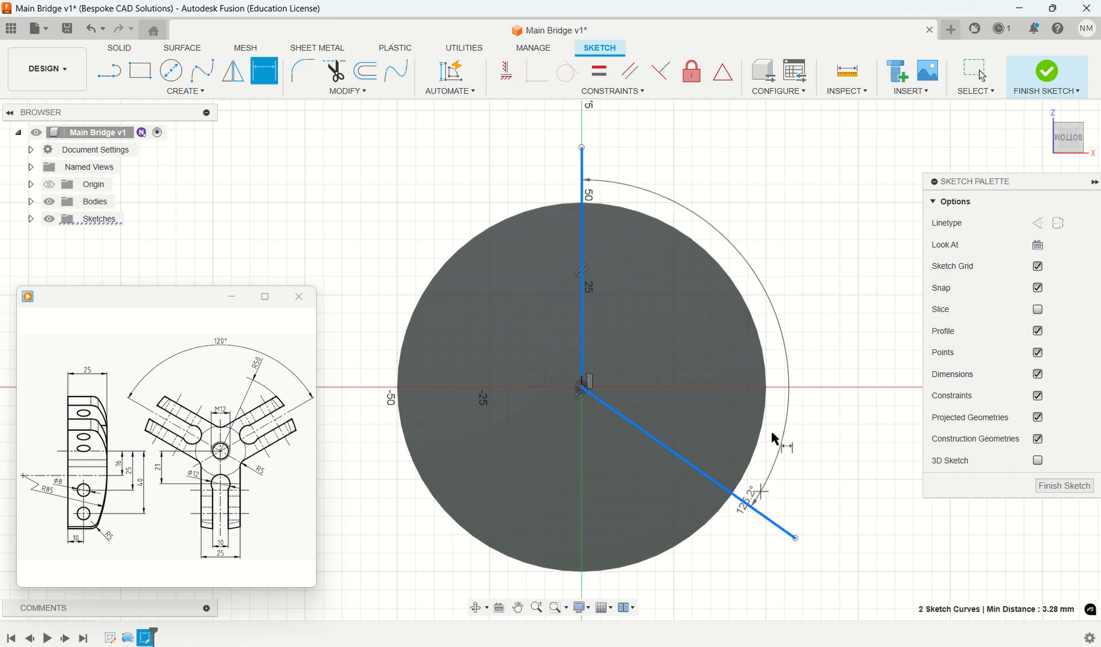
{"action": "left_click", "coordinate": [777, 280]}
{"action": "type", "text": "1"}
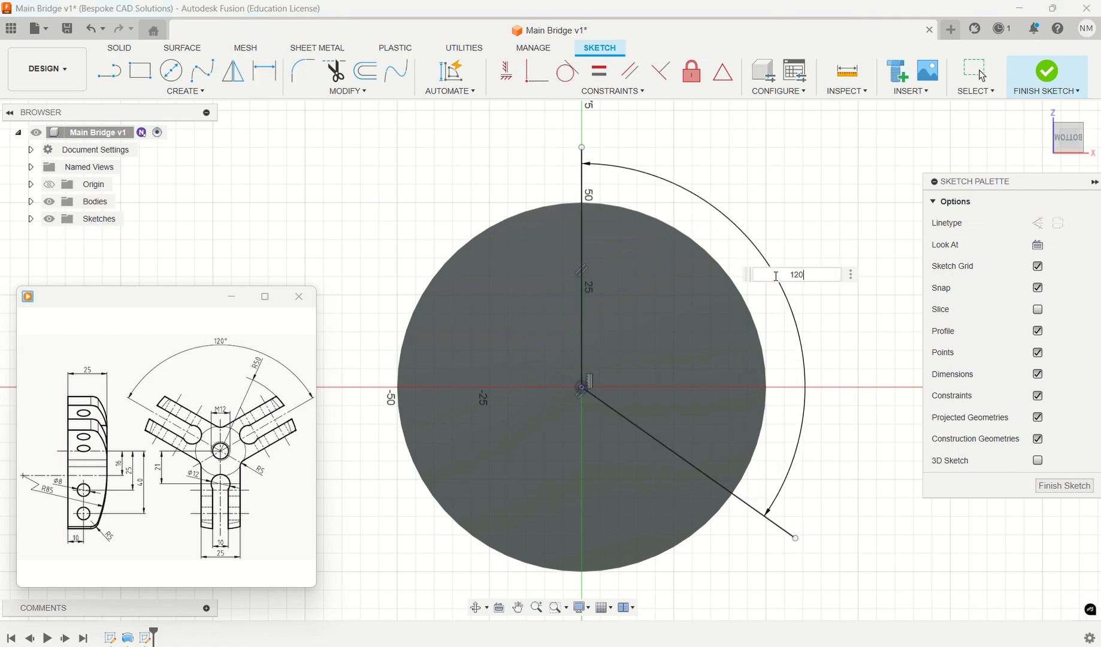
{"action": "type", "text": "20"}
{"action": "key", "text": "Return"}
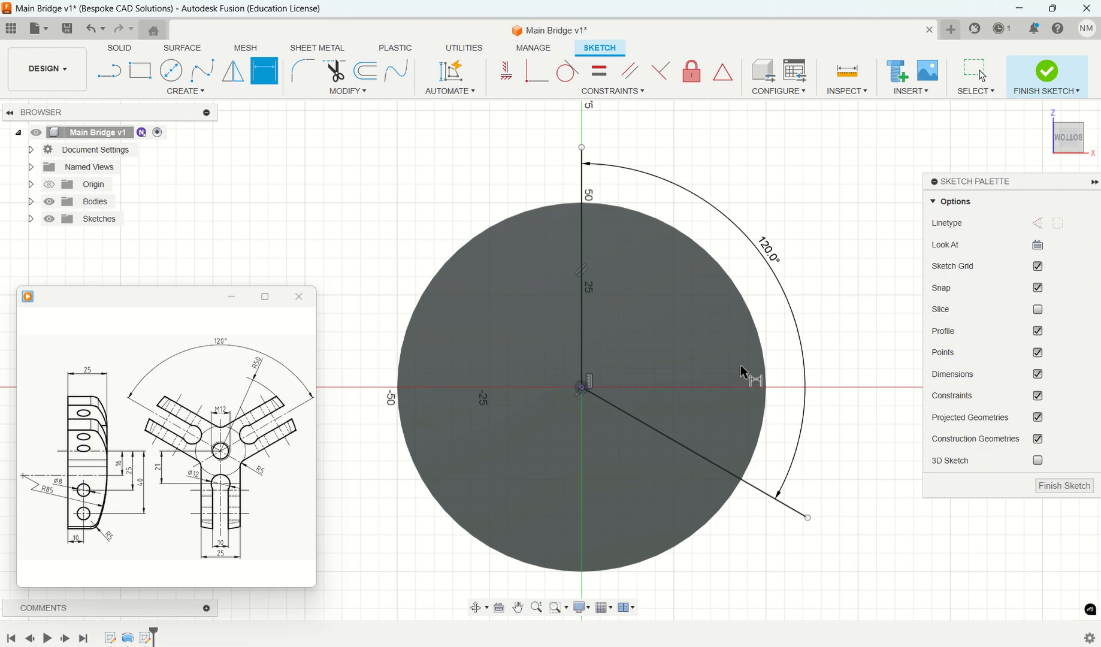
{"action": "key", "text": "Escape"}
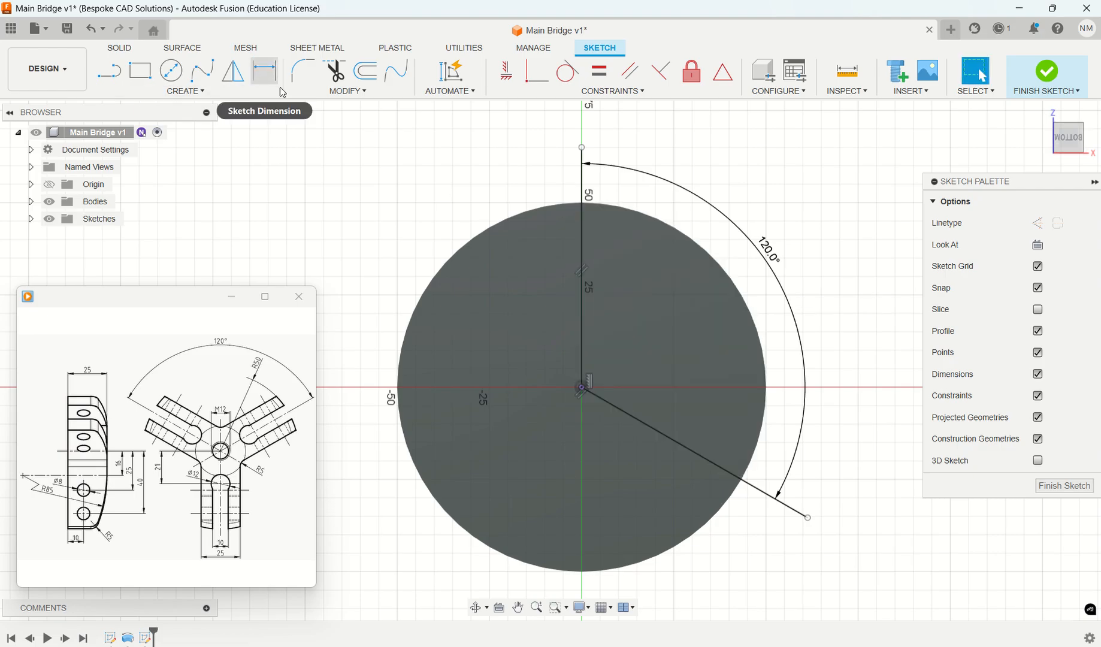
- Offset the connected vertical and diagonal lines 12.5 mm into the 120° sector between them, using chain selection
{"action": "left_click", "coordinate": [367, 72]}
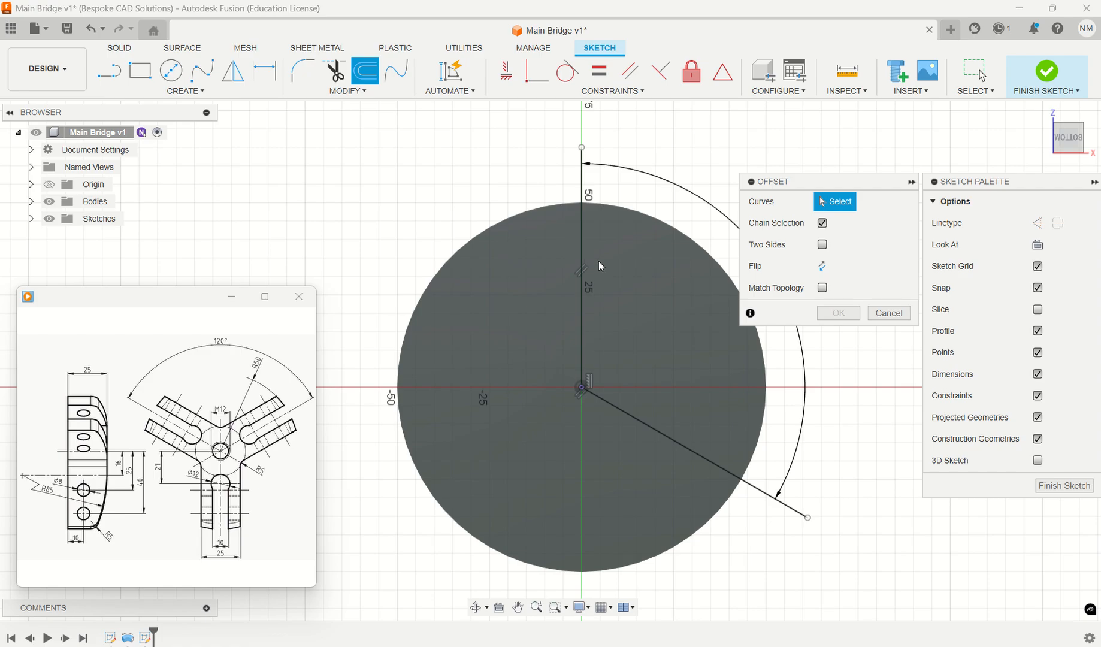
{"action": "left_click", "coordinate": [822, 224]}
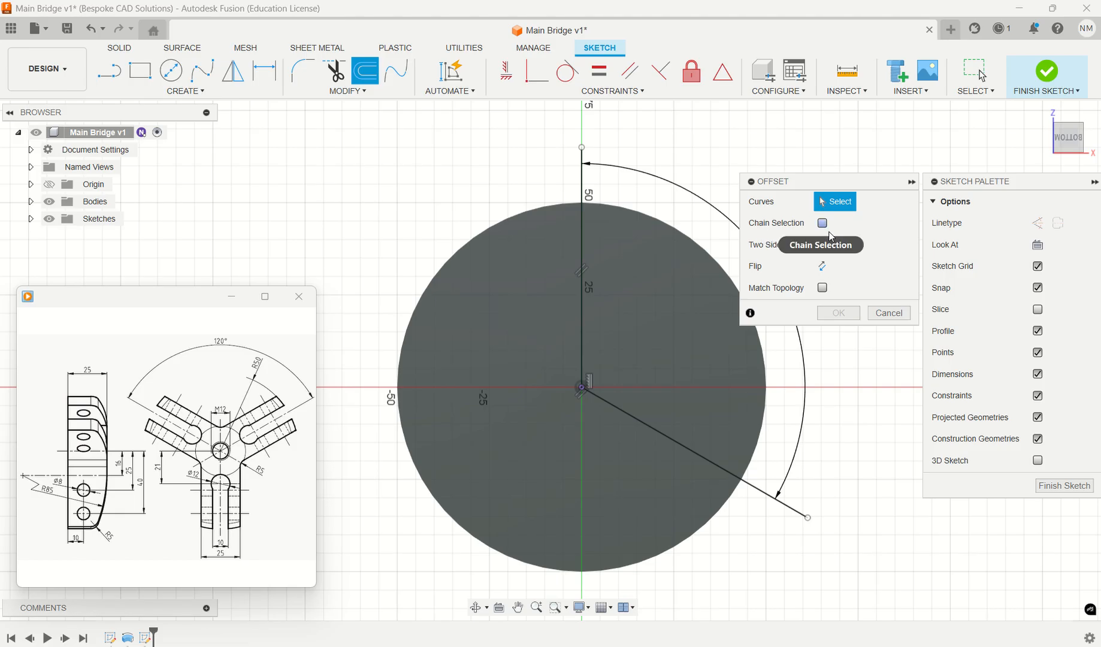
{"action": "left_click", "coordinate": [582, 239]}
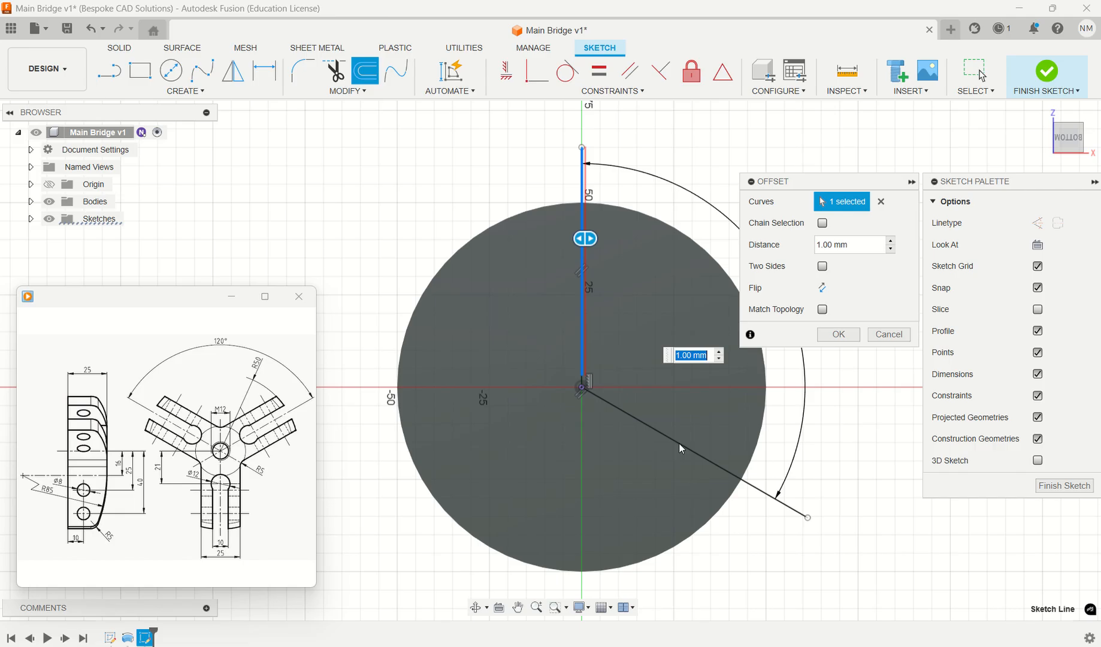
{"action": "left_click", "coordinate": [823, 223]}
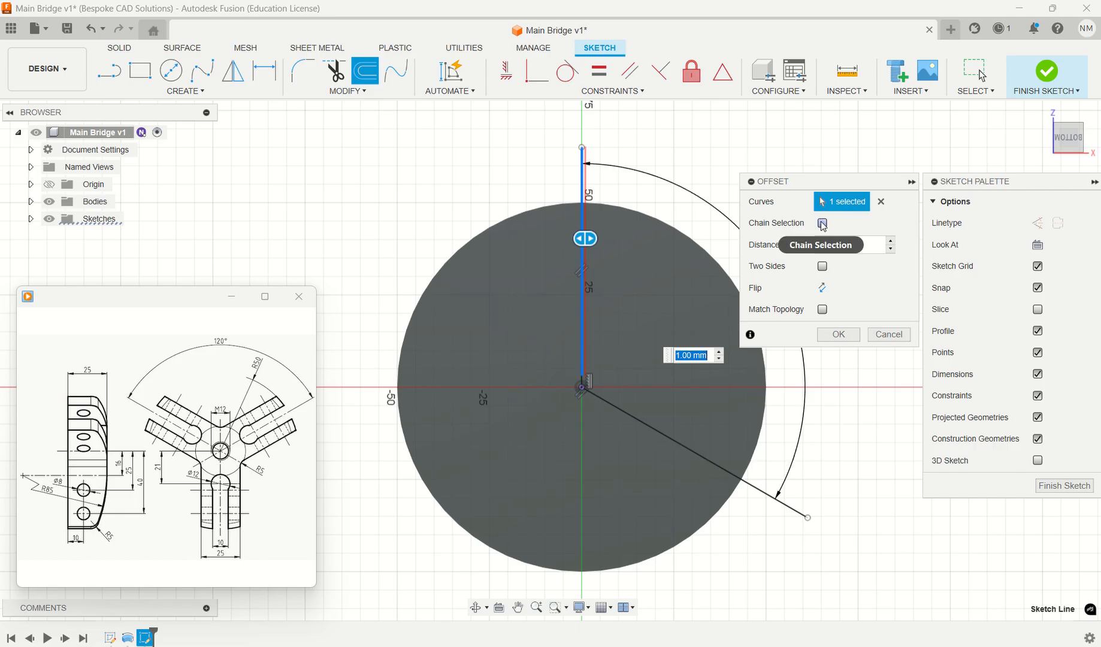
{"action": "left_click", "coordinate": [684, 446]}
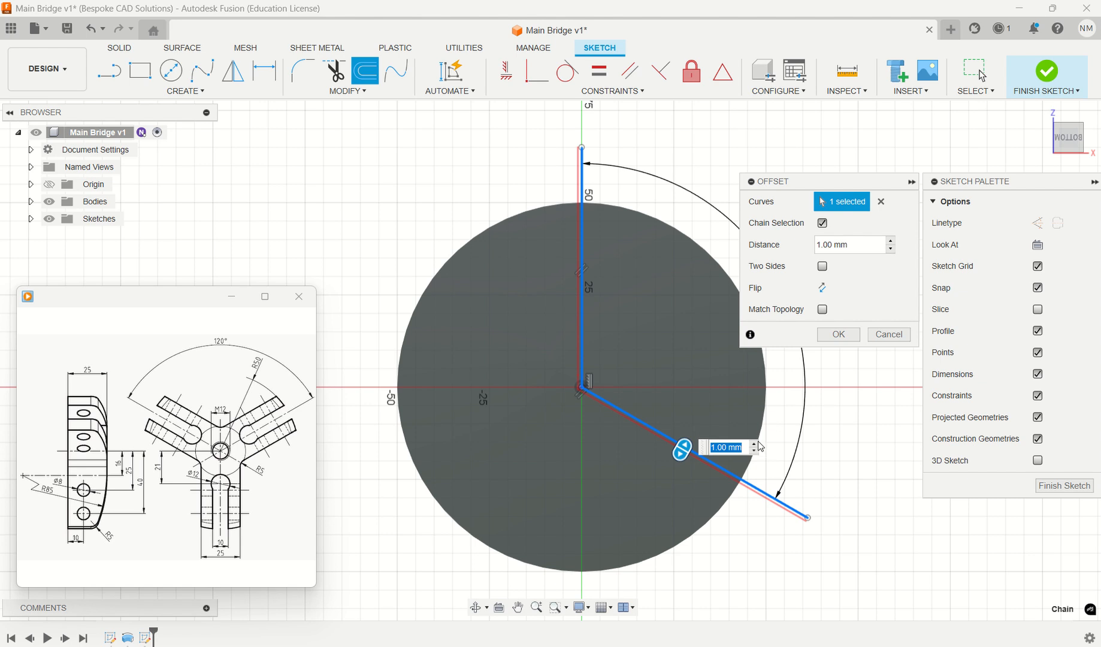
{"action": "left_click_drag", "start_coordinate": [687, 447], "coordinate": [824, 432]}
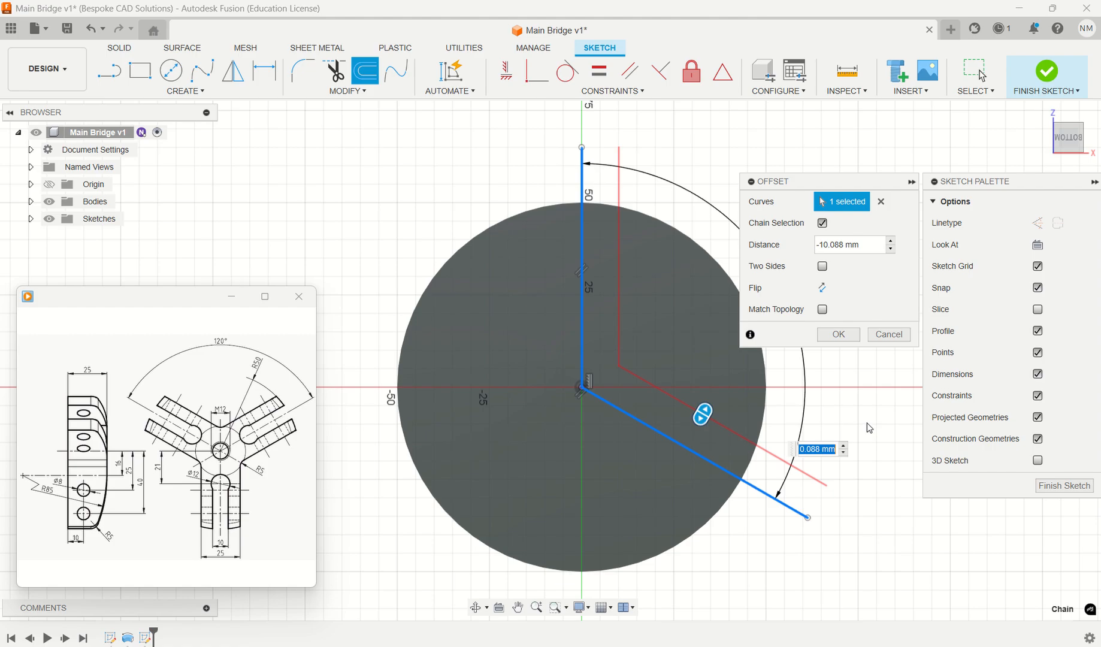
{"action": "left_click", "coordinate": [869, 246]}
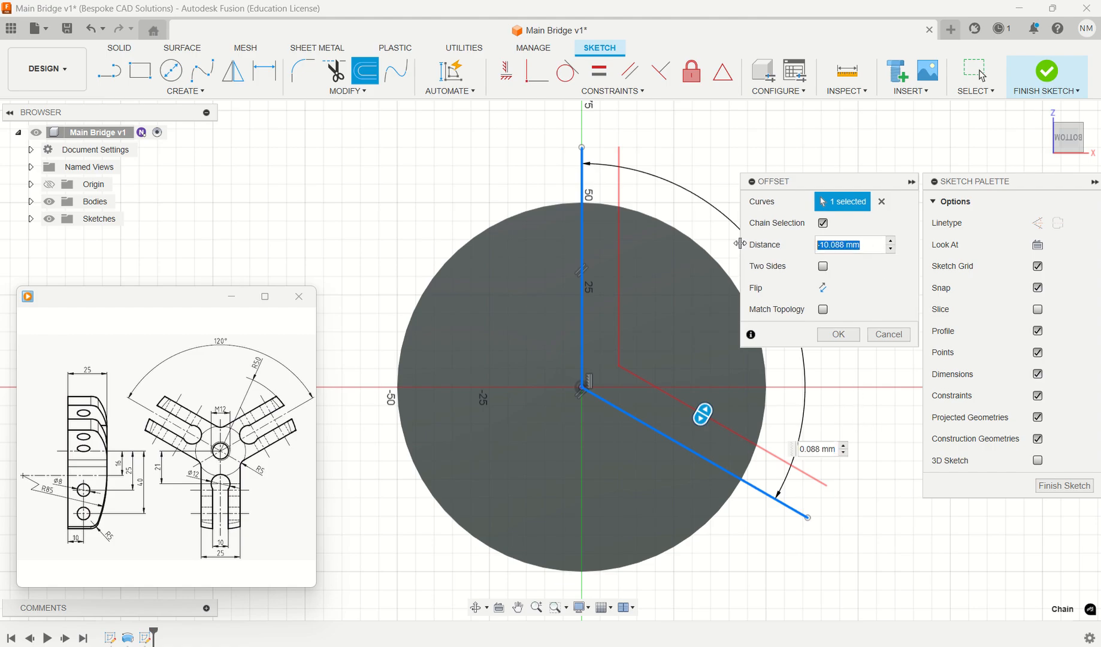
{"action": "type", "text": "-12."}
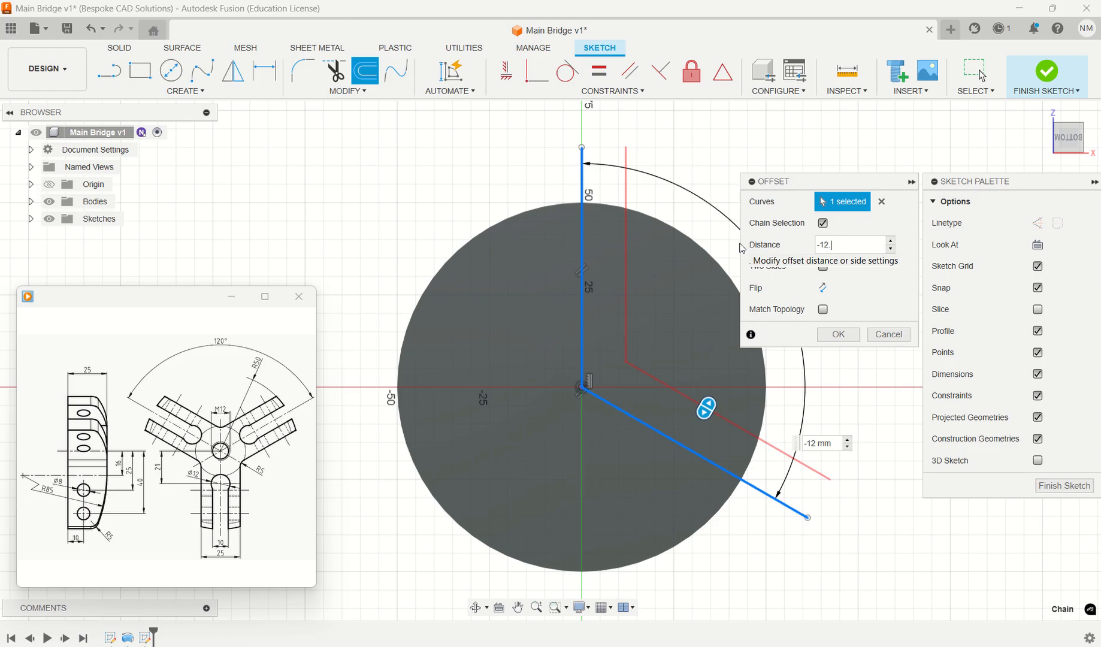
{"action": "type", "text": "5"}
{"action": "key", "text": "Return"}
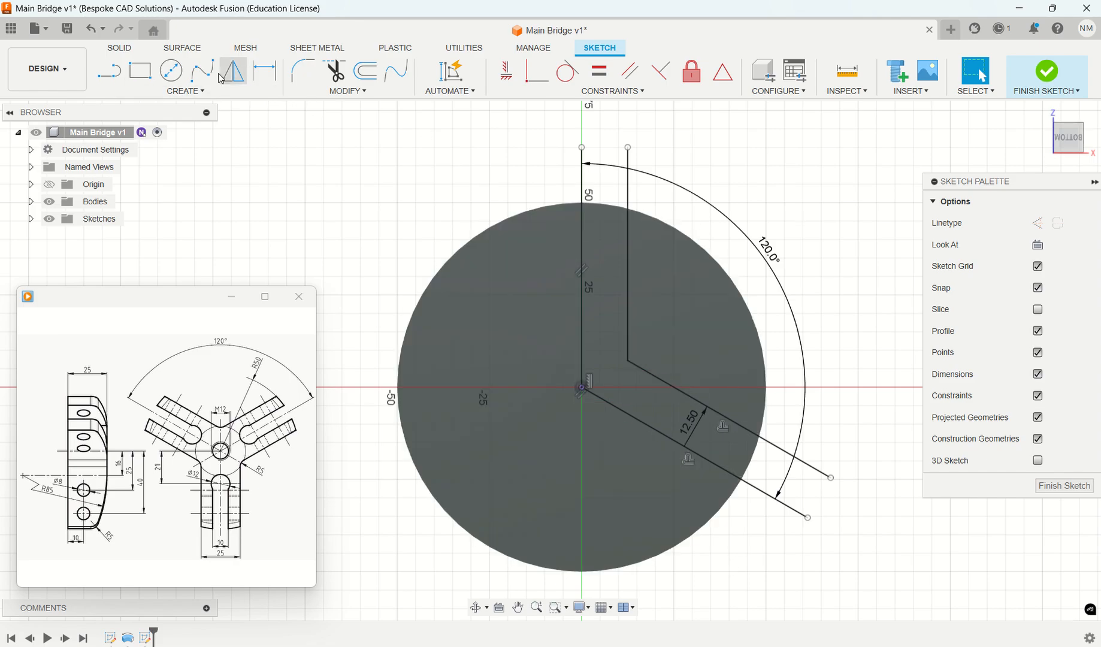
- Fillet the inner corner of the offset lines with a 5 mm radius
{"action": "left_click", "coordinate": [303, 71]}
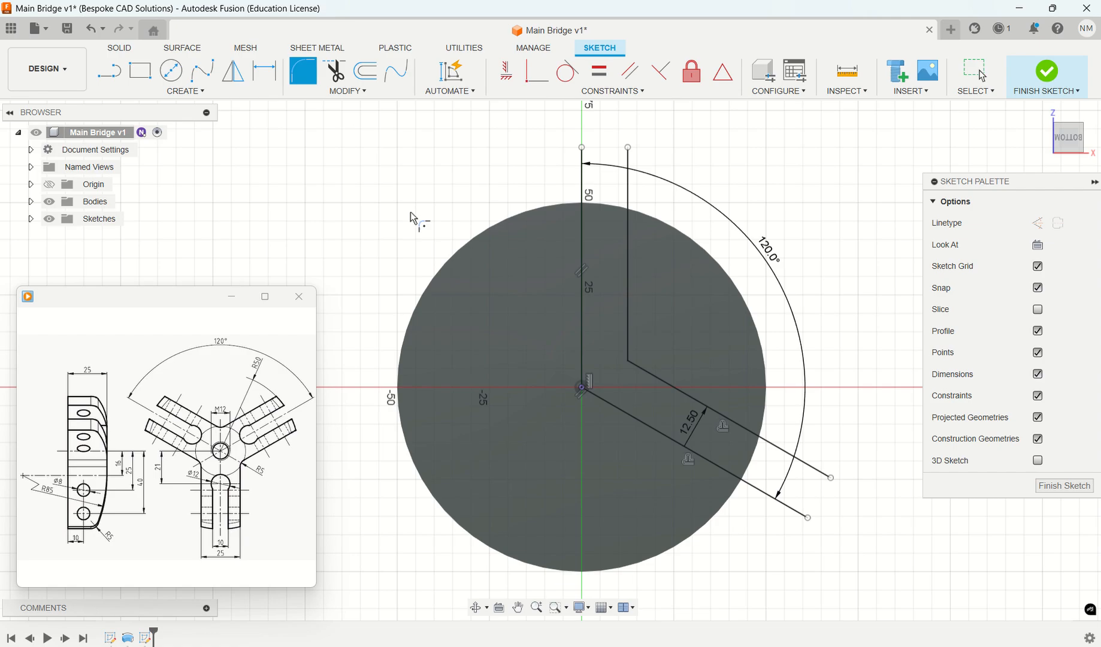
{"action": "left_click", "coordinate": [628, 361]}
{"action": "type", "text": "5"}
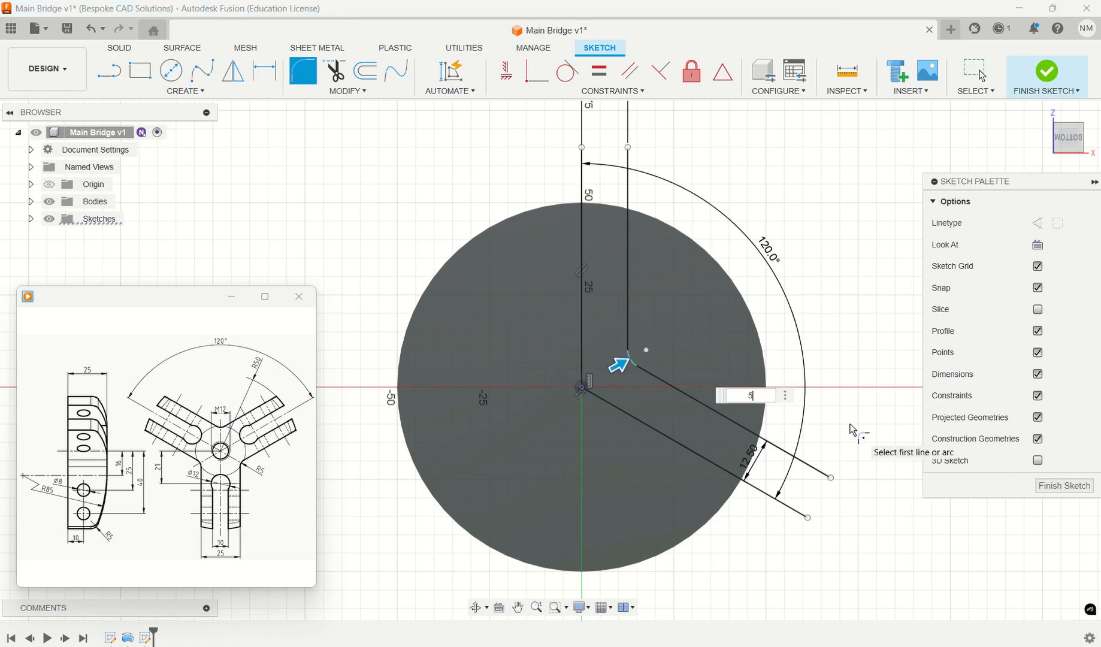
{"action": "key", "text": "Return"}
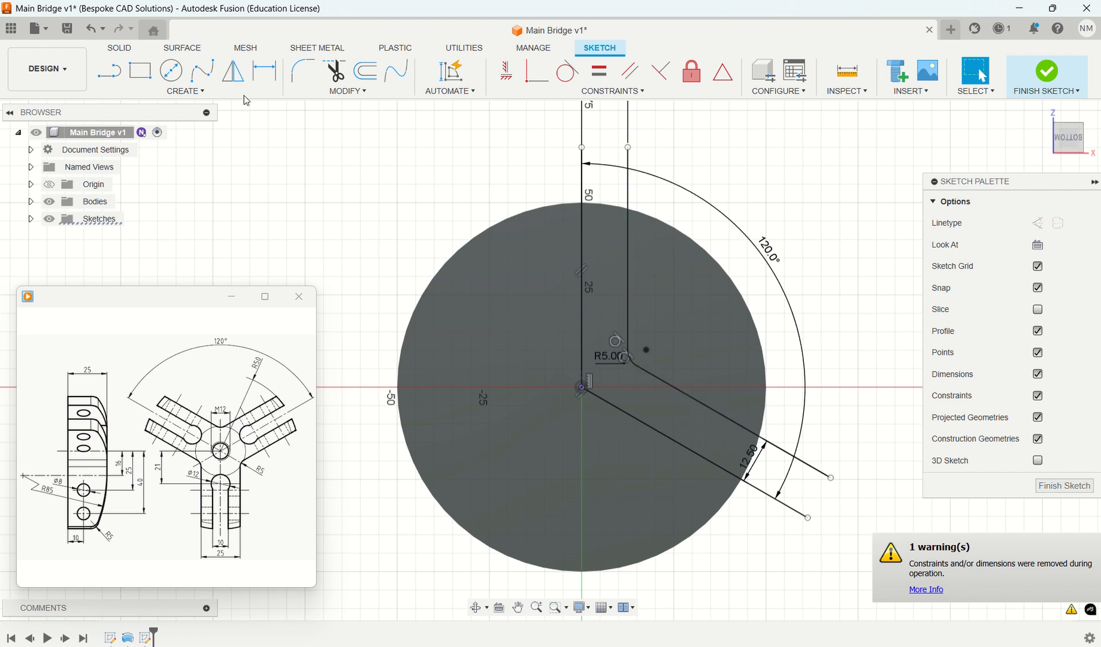
- Close the profile outside the disc with two lines joining the offset lines' outer ends, the first about 70 mm long
{"action": "left_click", "coordinate": [104, 76]}
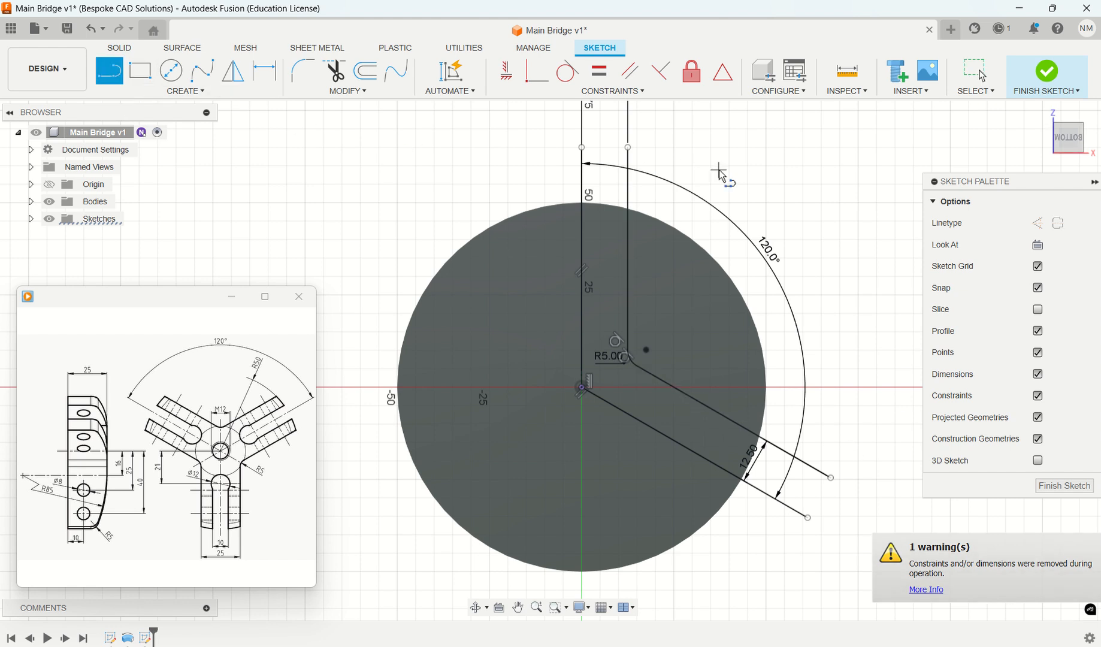
{"action": "left_click", "coordinate": [627, 145]}
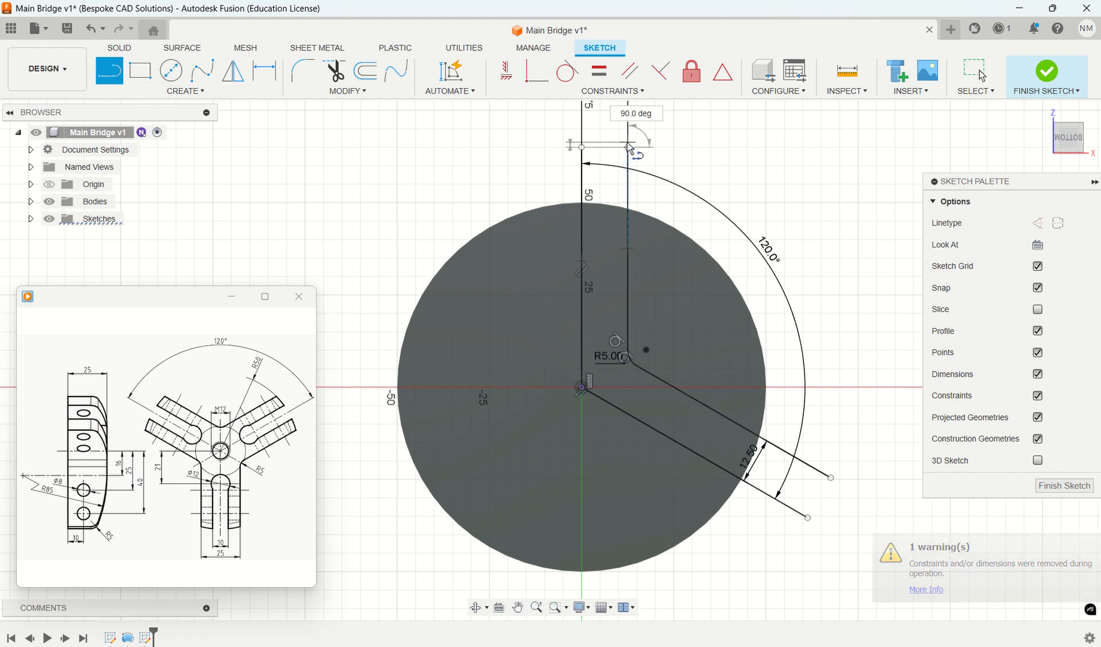
{"action": "left_click", "coordinate": [829, 303]}
{"action": "left_click", "coordinate": [834, 477]}
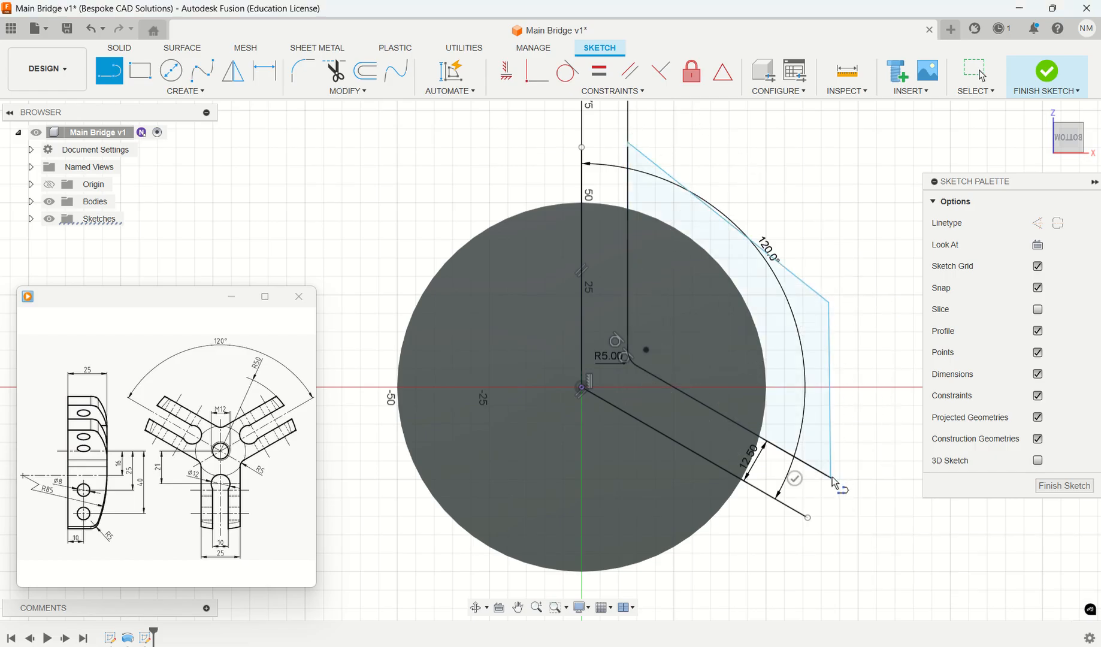
{"action": "key", "text": "Escape"}
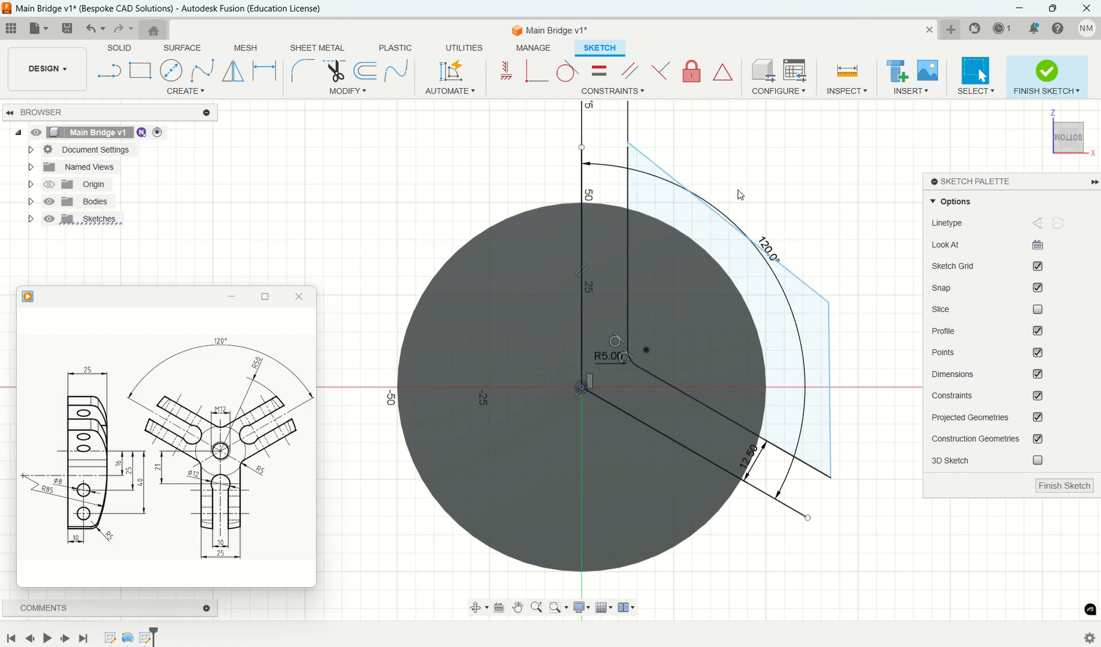
- Extrude both regions of the closed wedge profile by -30 mm as a cut through the disc
{"action": "key", "text": "e"}
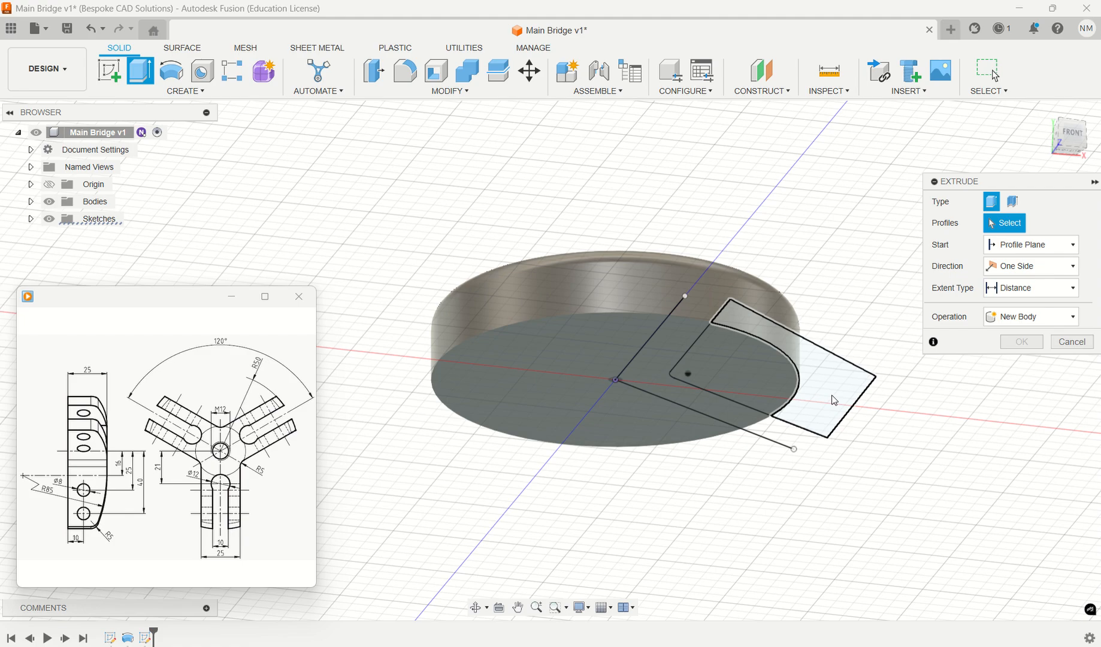
{"action": "left_click", "coordinate": [832, 395]}
{"action": "left_click", "coordinate": [772, 384]}
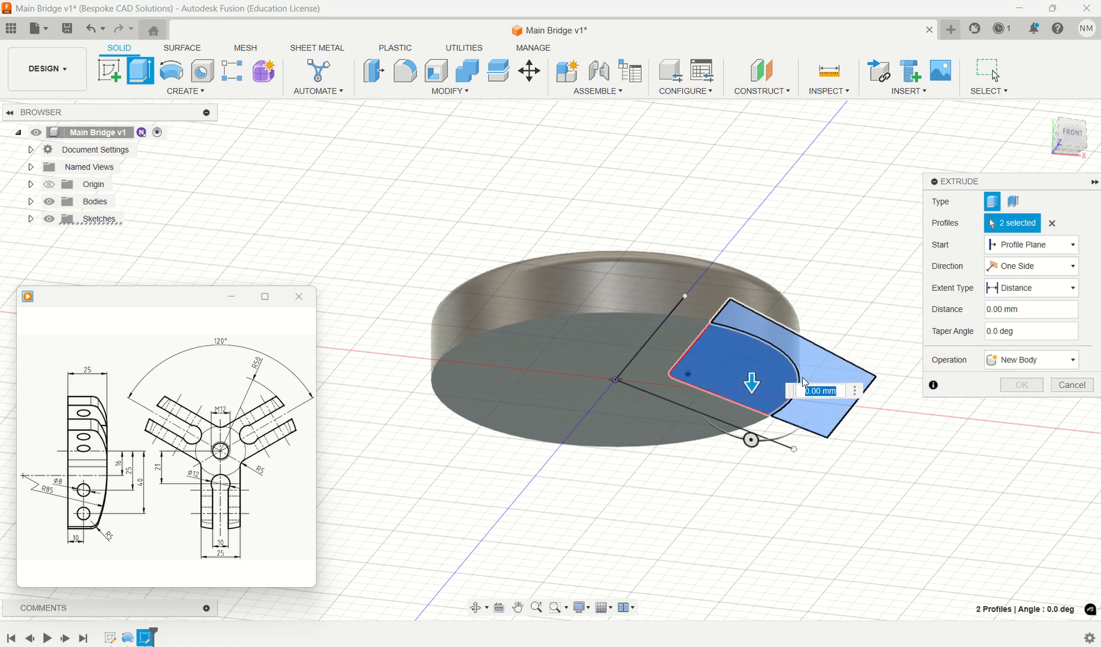
{"action": "left_click_drag", "start_coordinate": [753, 384], "coordinate": [752, 276]}
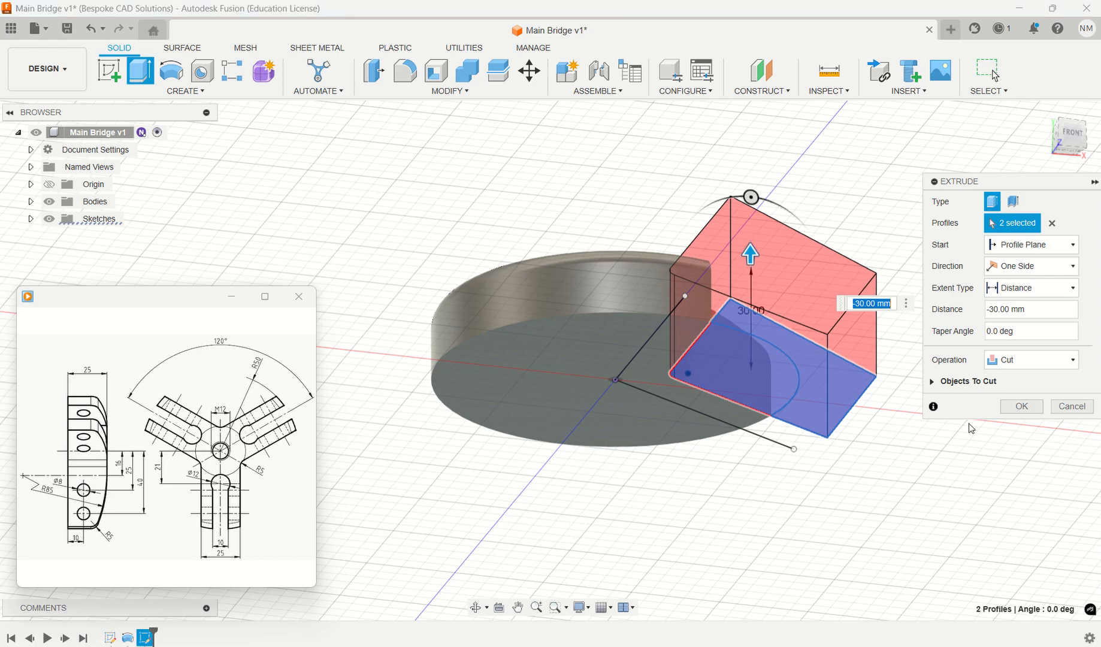
{"action": "left_click", "coordinate": [1021, 406]}
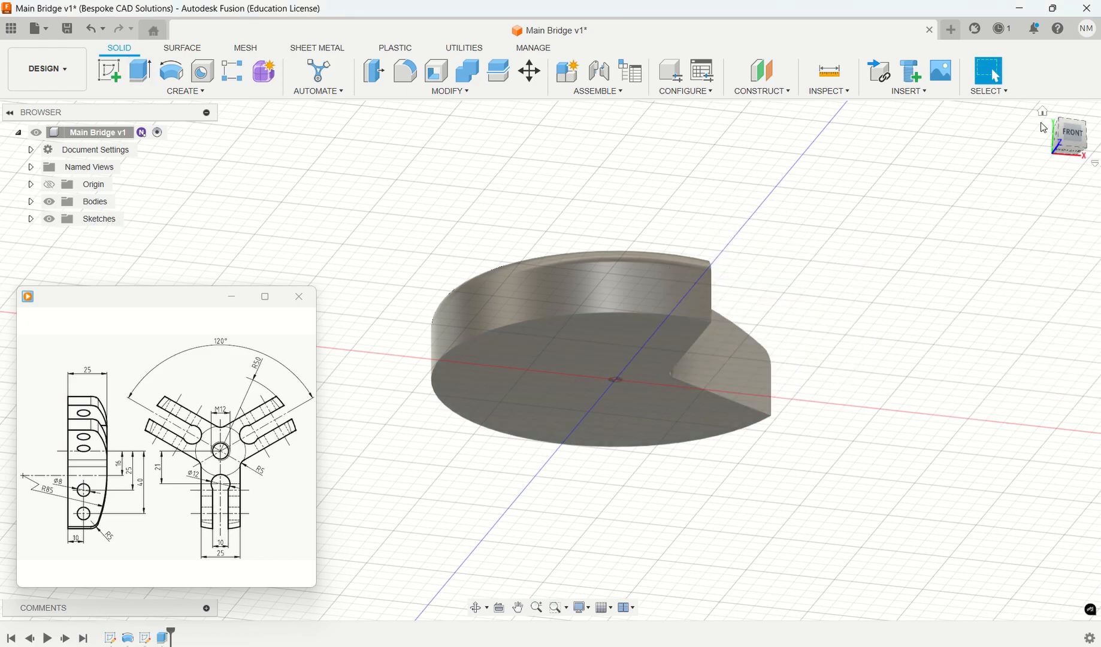
- Move the floating reference drawing down far enough to uncover the pattern commands
{"action": "left_click", "coordinate": [1043, 113]}
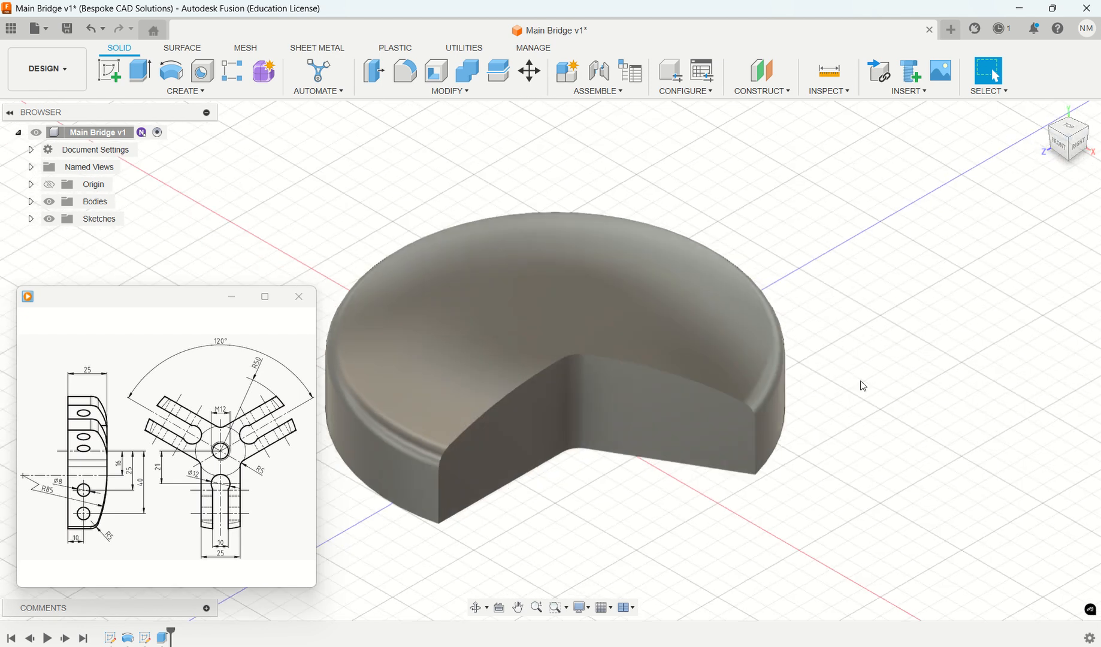
{"action": "middle_click_drag", "start_coordinate": [836, 426], "coordinate": [968, 432]}
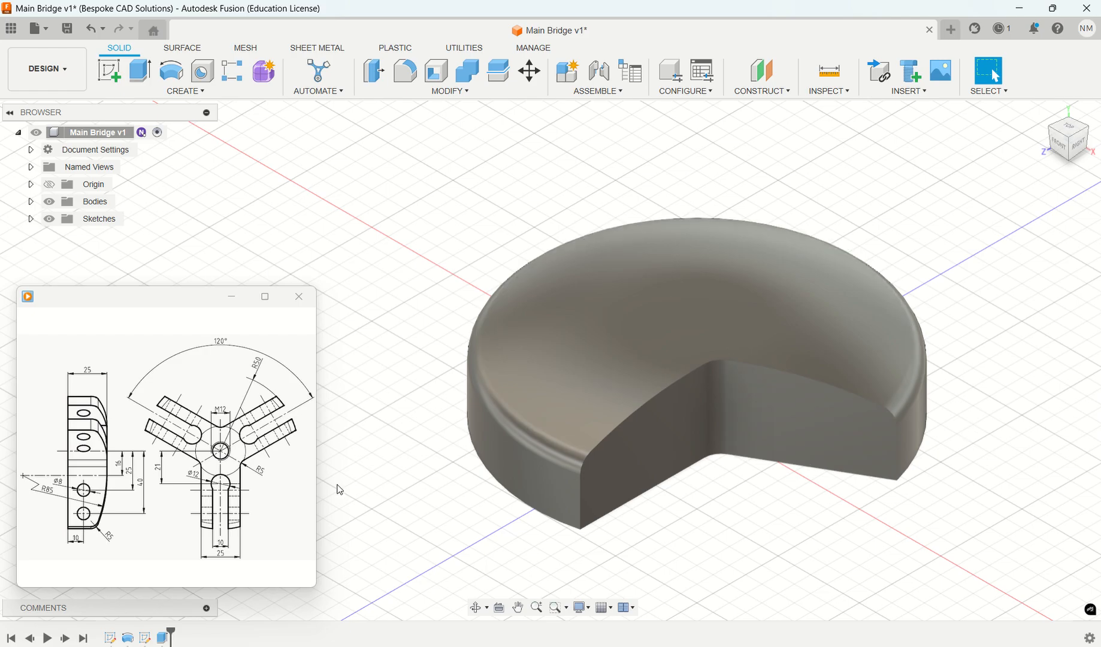
{"action": "mouse_move", "coordinate": [278, 479]}
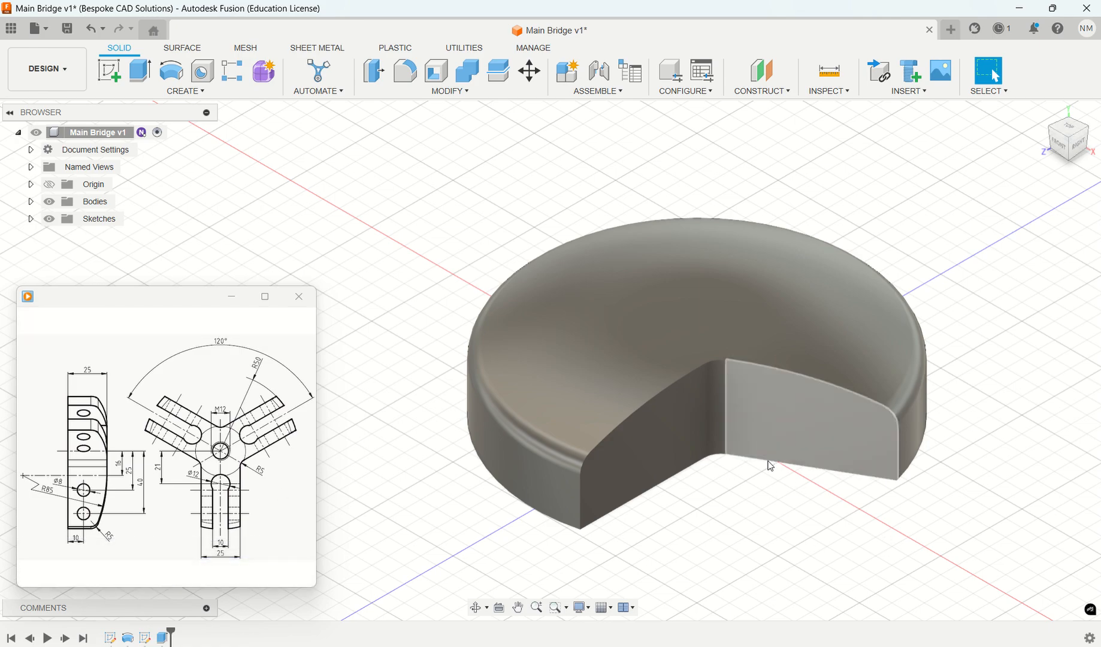
{"action": "left_click", "coordinate": [186, 91]}
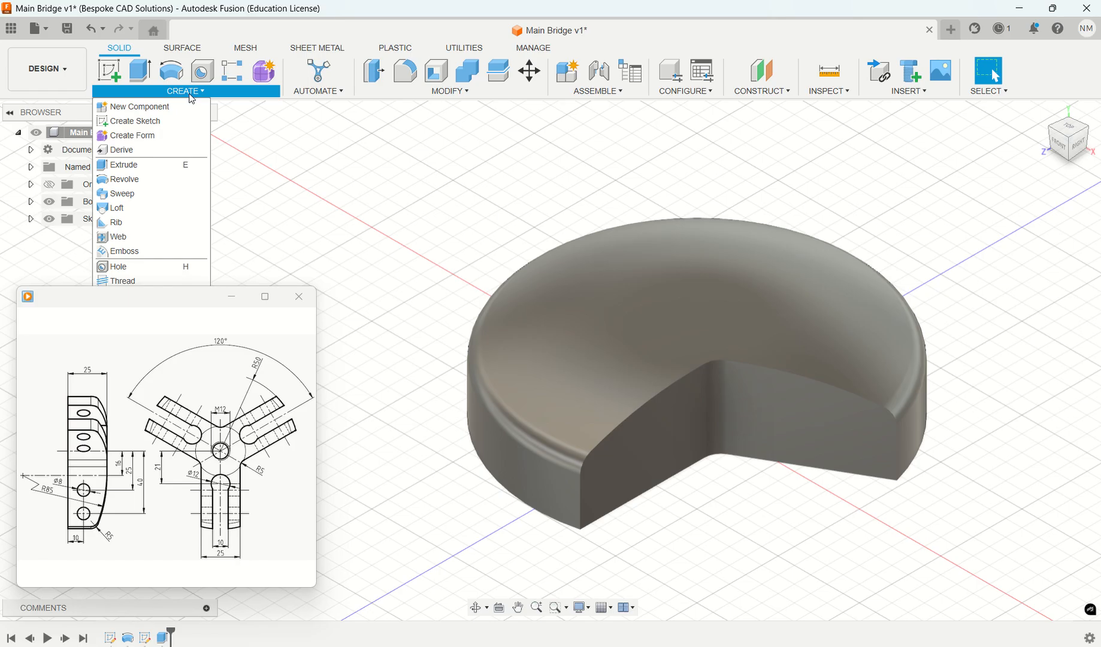
{"action": "left_click_drag", "start_coordinate": [157, 303], "coordinate": [162, 362]}
{"action": "left_click", "coordinate": [179, 90]}
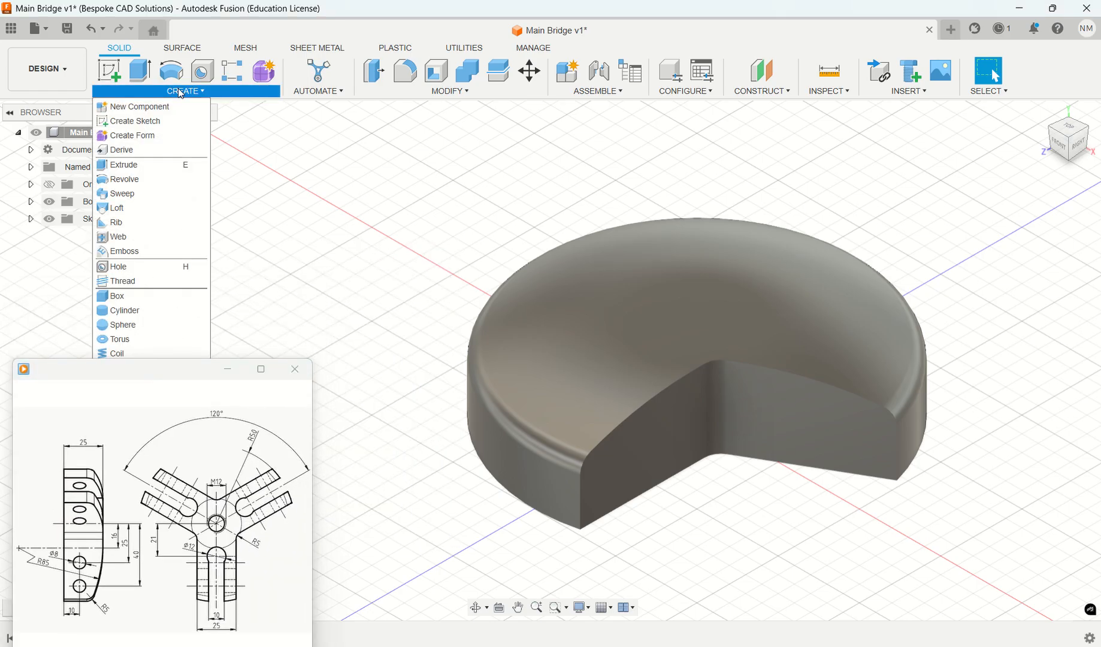
{"action": "left_click_drag", "start_coordinate": [192, 376], "coordinate": [186, 434]}
- Circular-pattern the wedge cut feature around the disc's central axis with a quantity of 3 and full distribution
{"action": "left_click", "coordinate": [186, 92]}
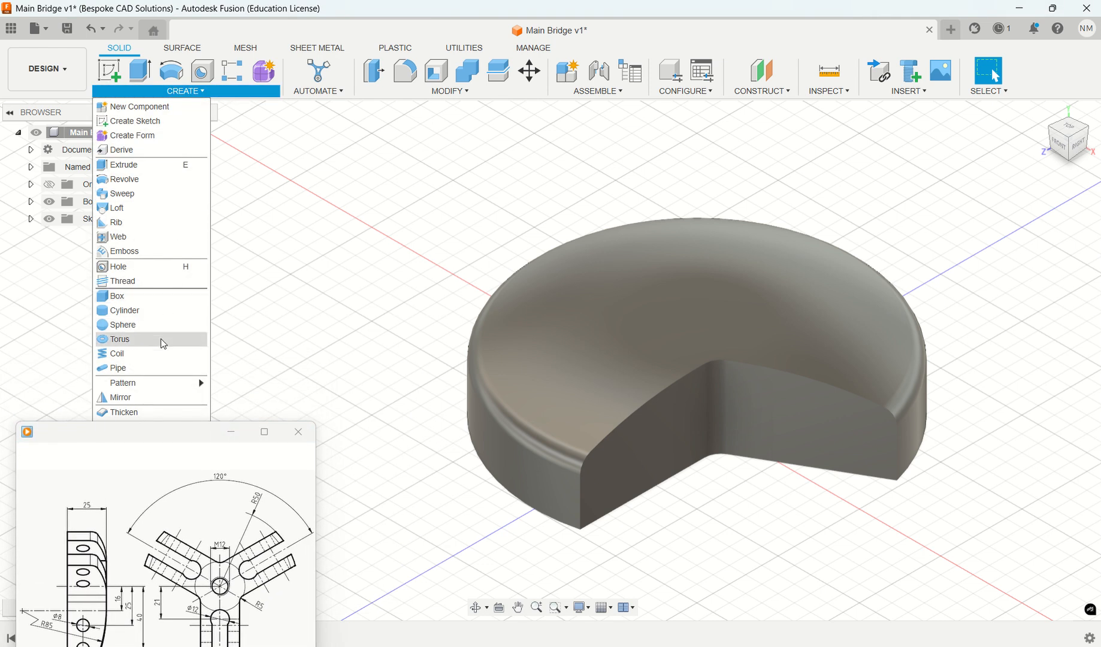
{"action": "mouse_move", "coordinate": [164, 386]}
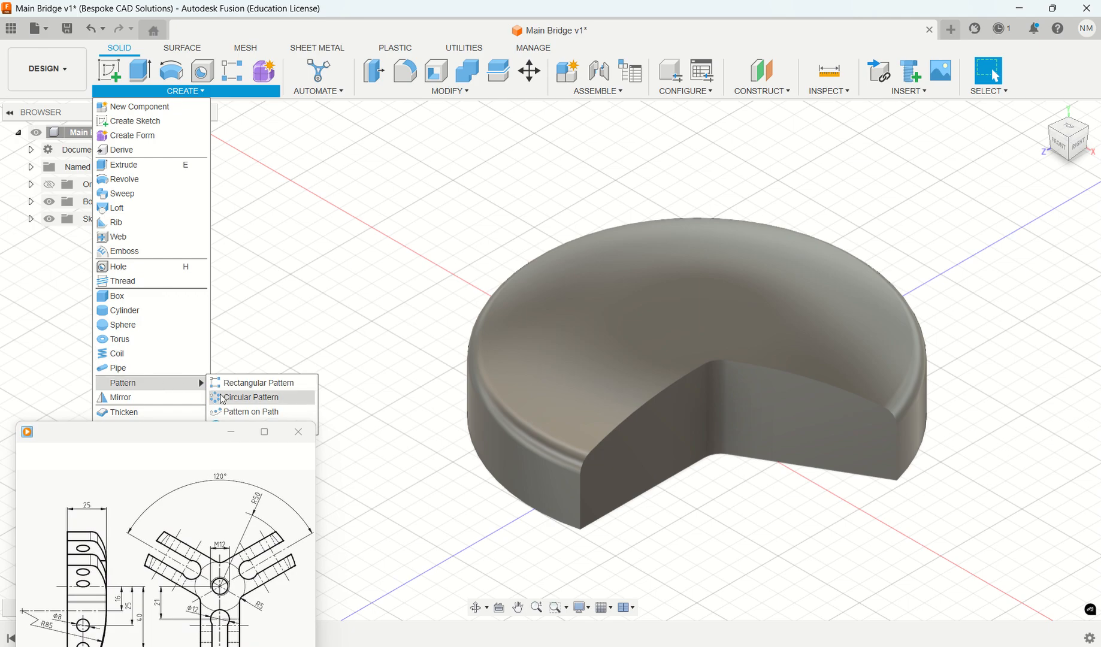
{"action": "left_click", "coordinate": [240, 397]}
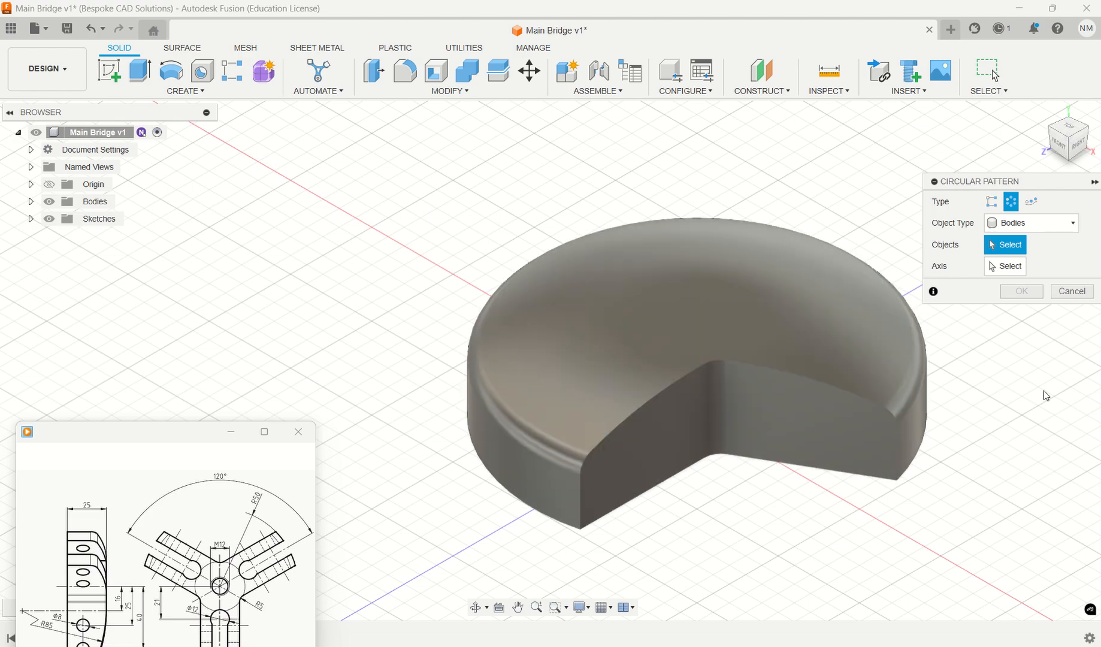
{"action": "left_click", "coordinate": [1053, 223]}
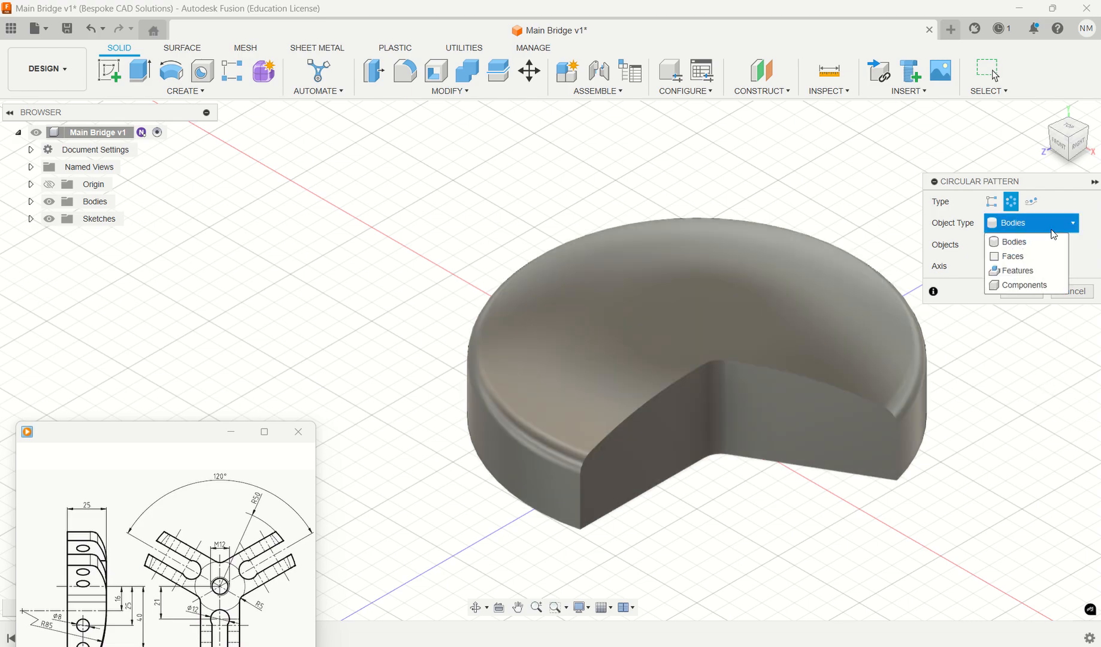
{"action": "left_click", "coordinate": [1028, 275]}
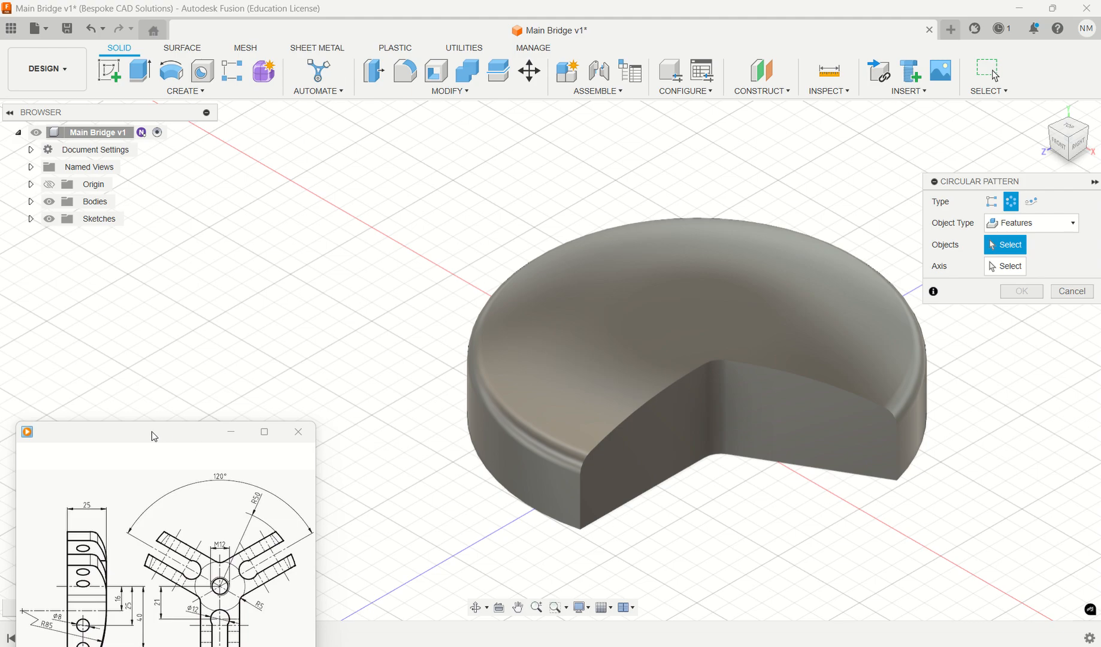
{"action": "left_click_drag", "start_coordinate": [151, 431], "coordinate": [166, 231]}
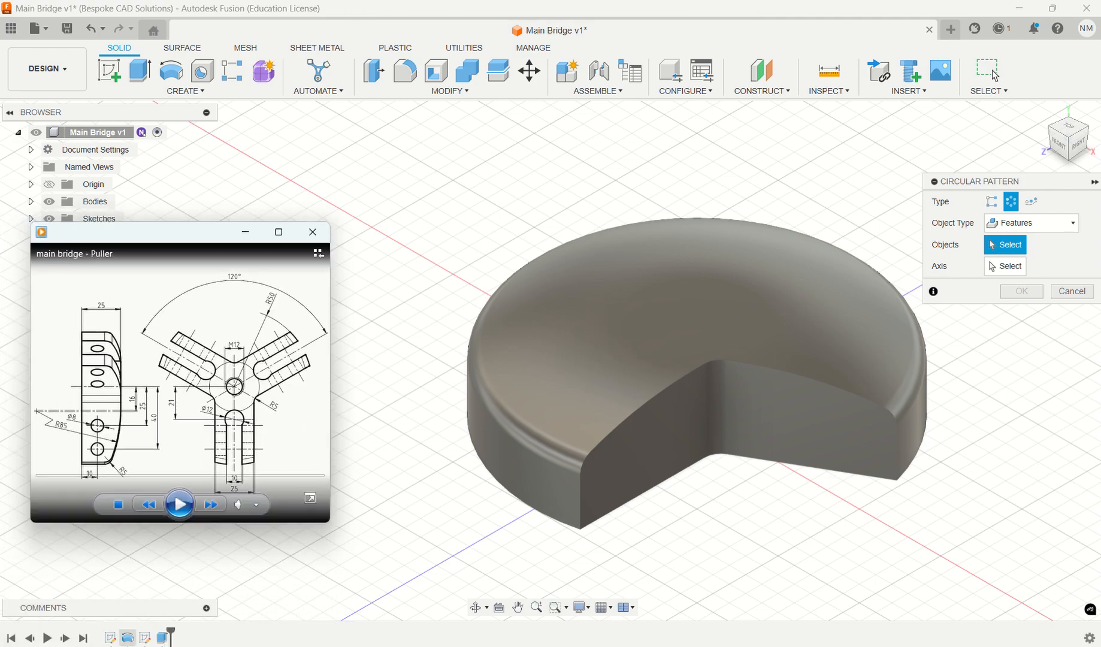
{"action": "left_click", "coordinate": [166, 640]}
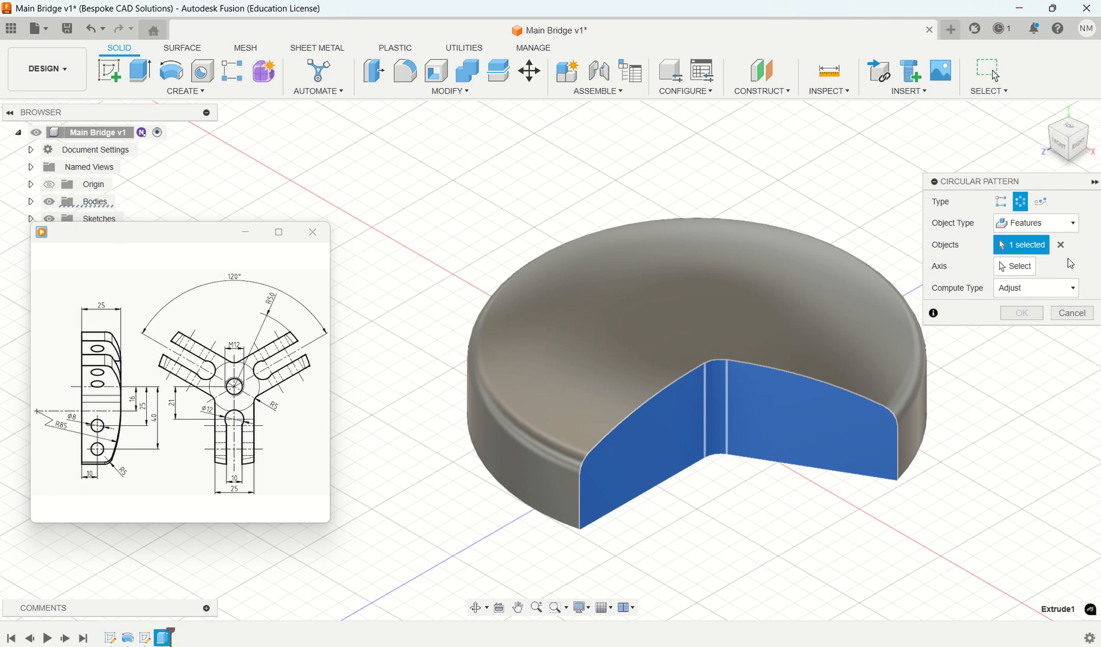
{"action": "left_click", "coordinate": [1032, 268]}
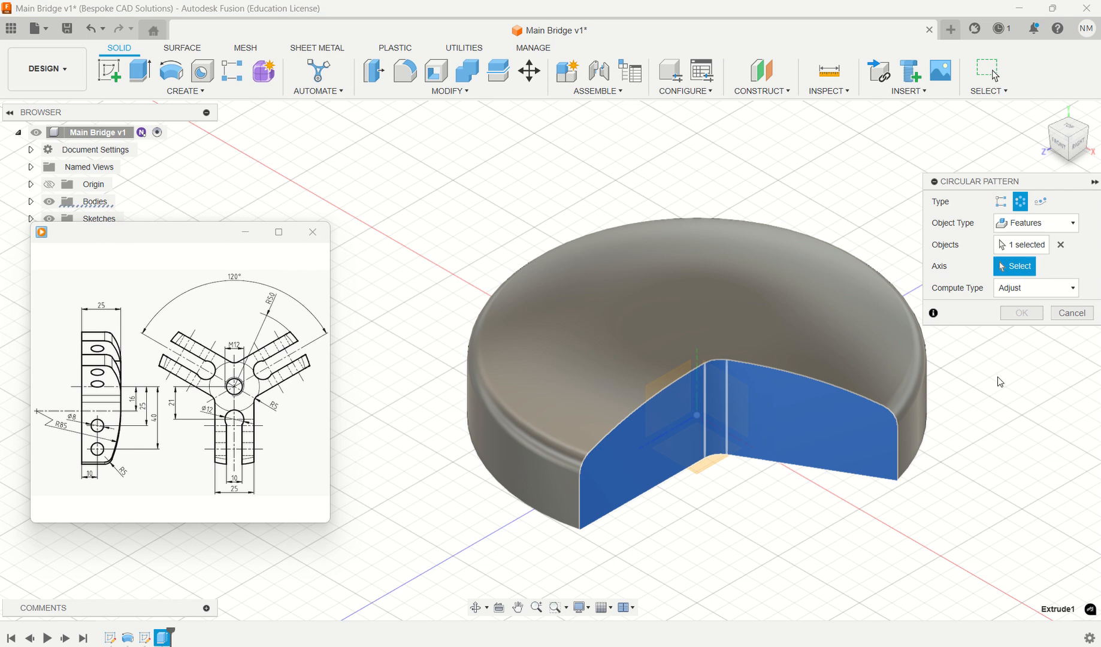
{"action": "left_click", "coordinate": [912, 428]}
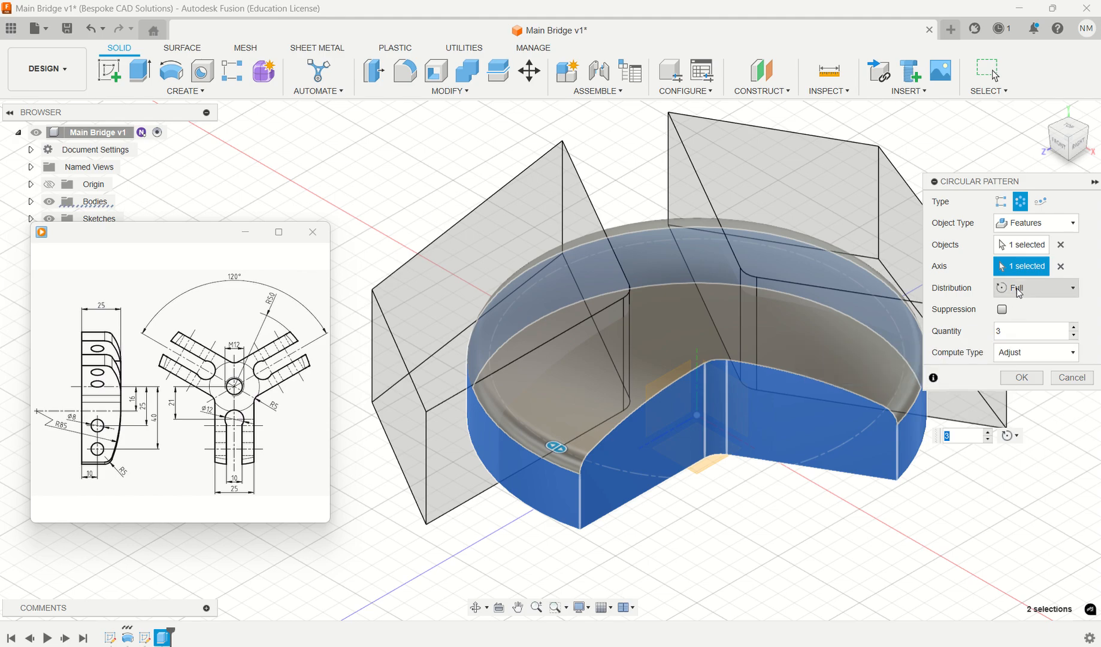
{"action": "left_click", "coordinate": [1023, 378]}
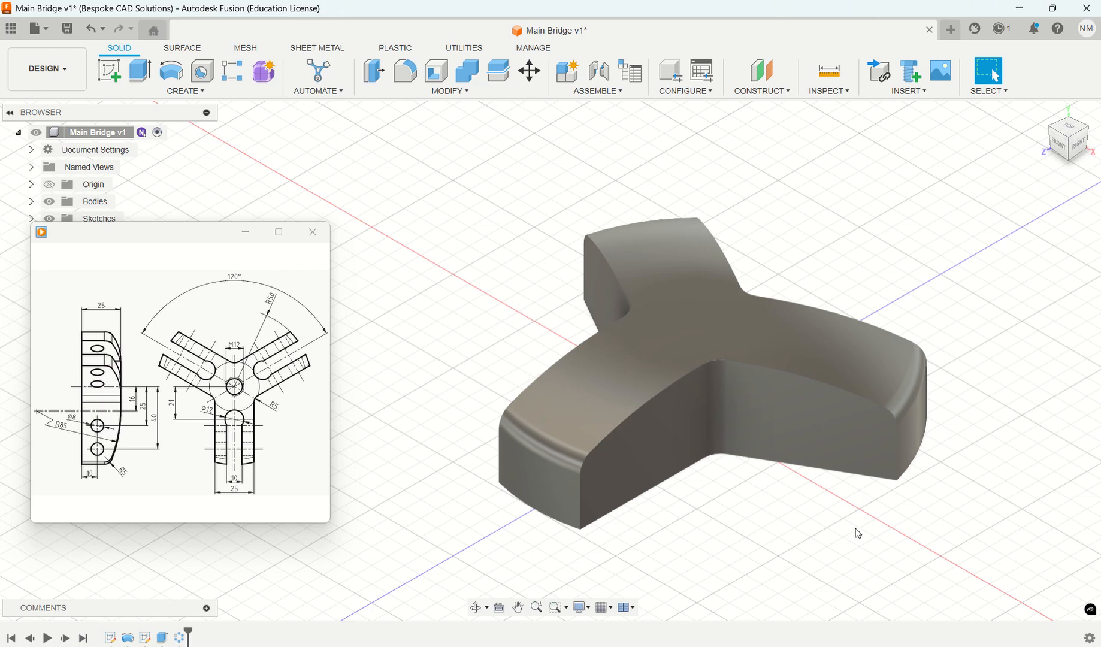
- Start a new sketch on the flat underside of the three-armed bridge
{"action": "mouse_move", "coordinate": [245, 447]}
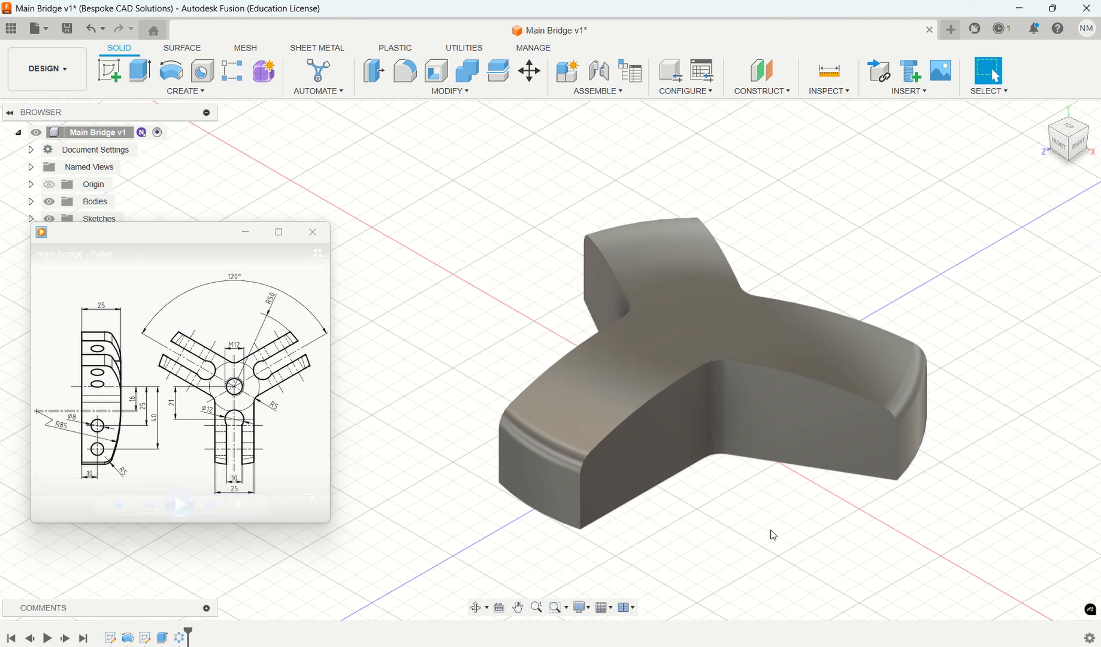
{"action": "middle_click_drag", "start_coordinate": [773, 534], "coordinate": [784, 420], "text": "shift"}
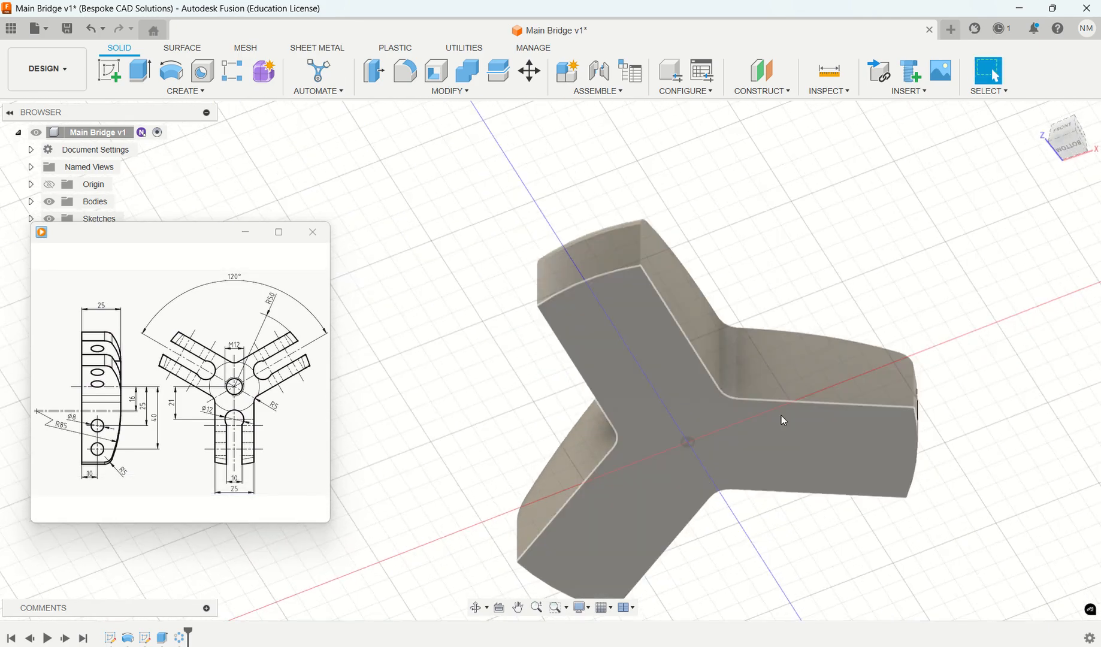
{"action": "left_click", "coordinate": [646, 346]}
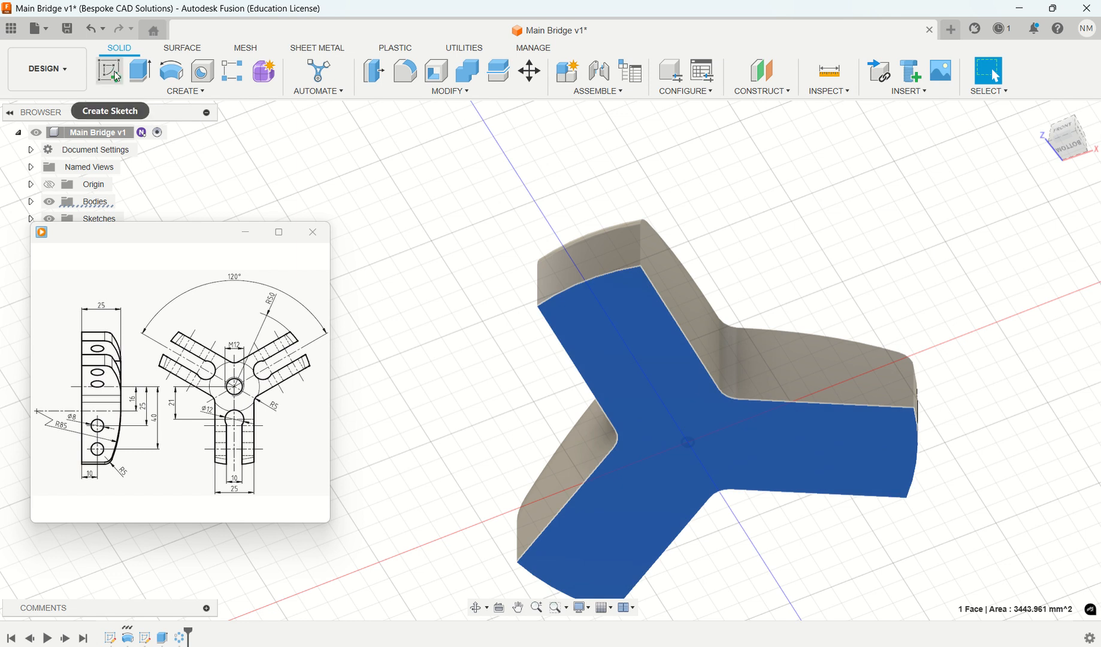
{"action": "left_click", "coordinate": [117, 76]}
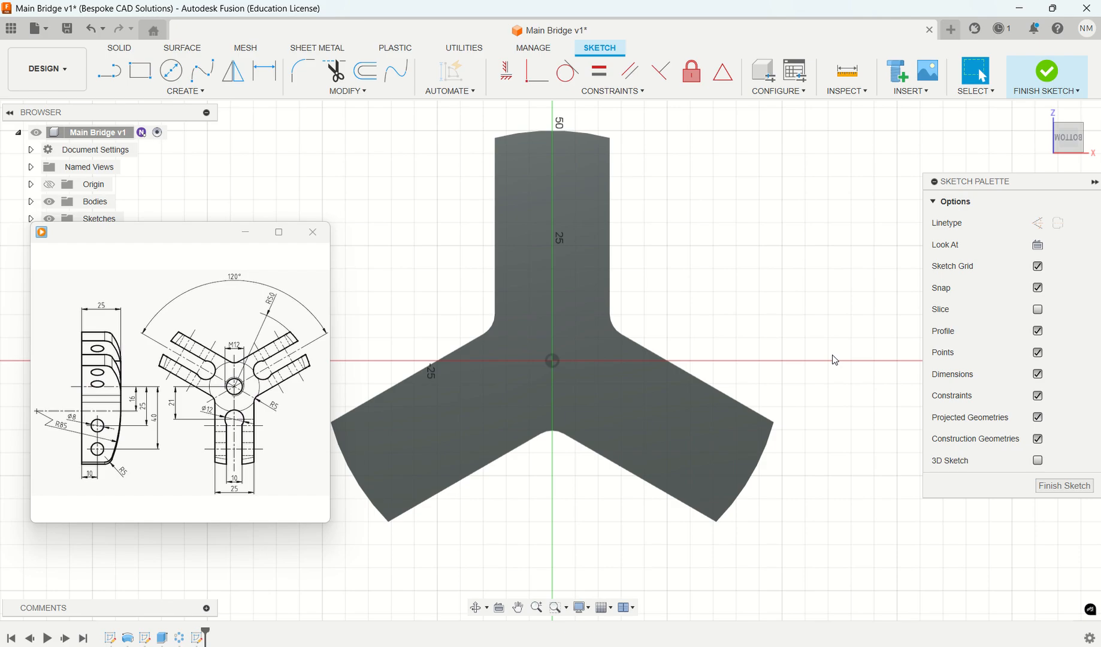
- Draw a 12 mm diameter circle on the vertical arm, centred on the sketch's vertical axis near the arm's inner end
{"action": "mouse_move", "coordinate": [254, 467]}
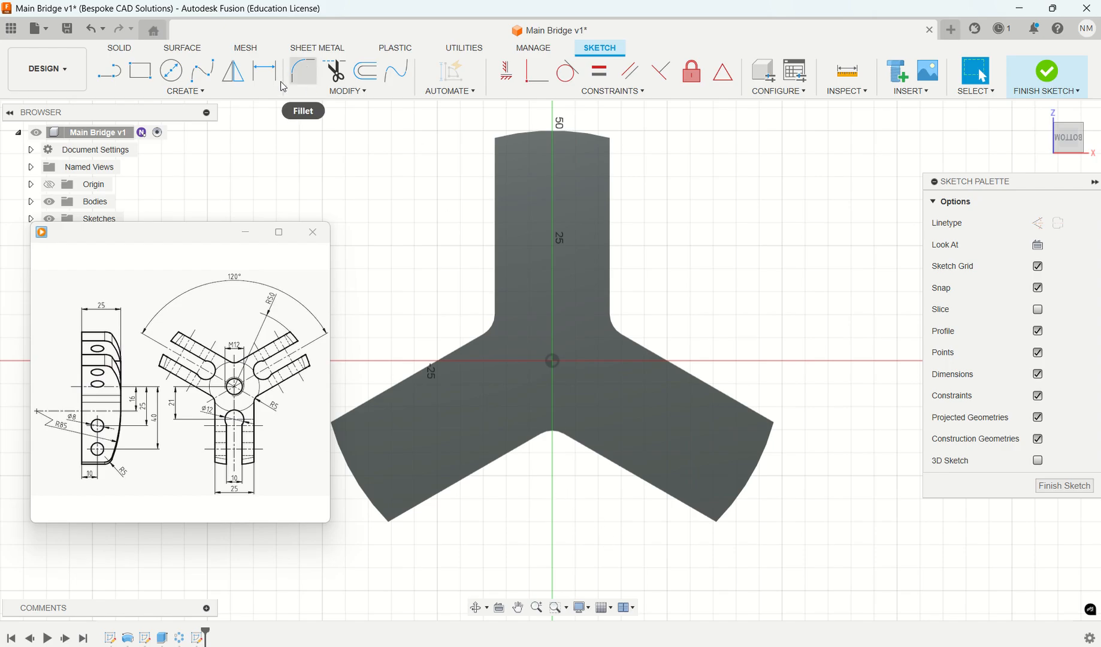
{"action": "left_click", "coordinate": [171, 70]}
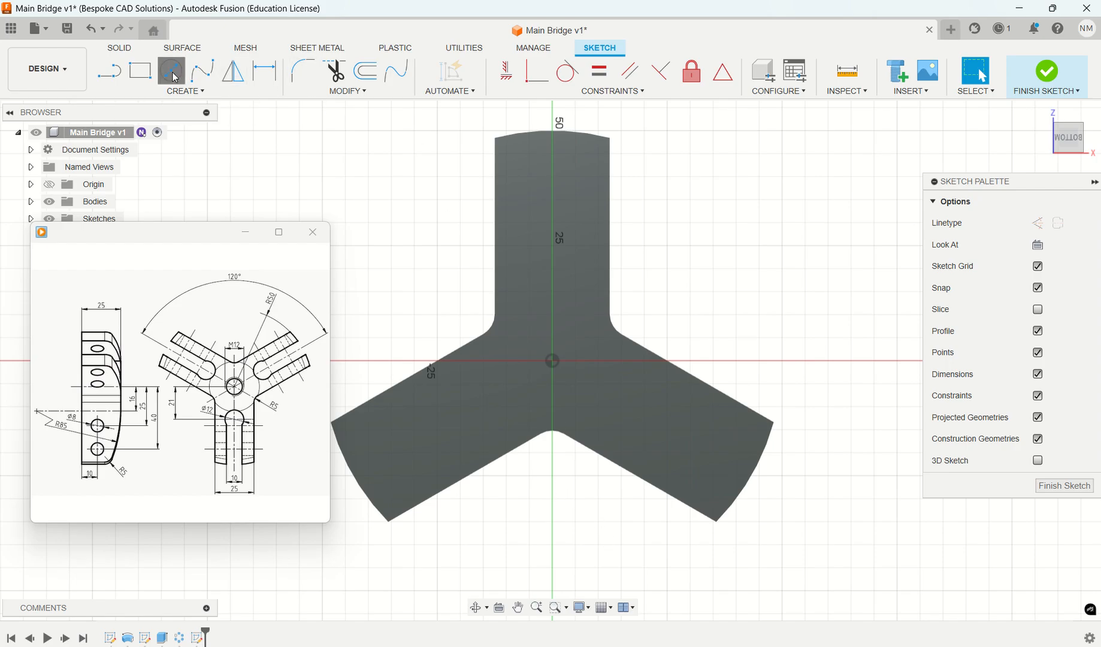
{"action": "left_click", "coordinate": [552, 292]}
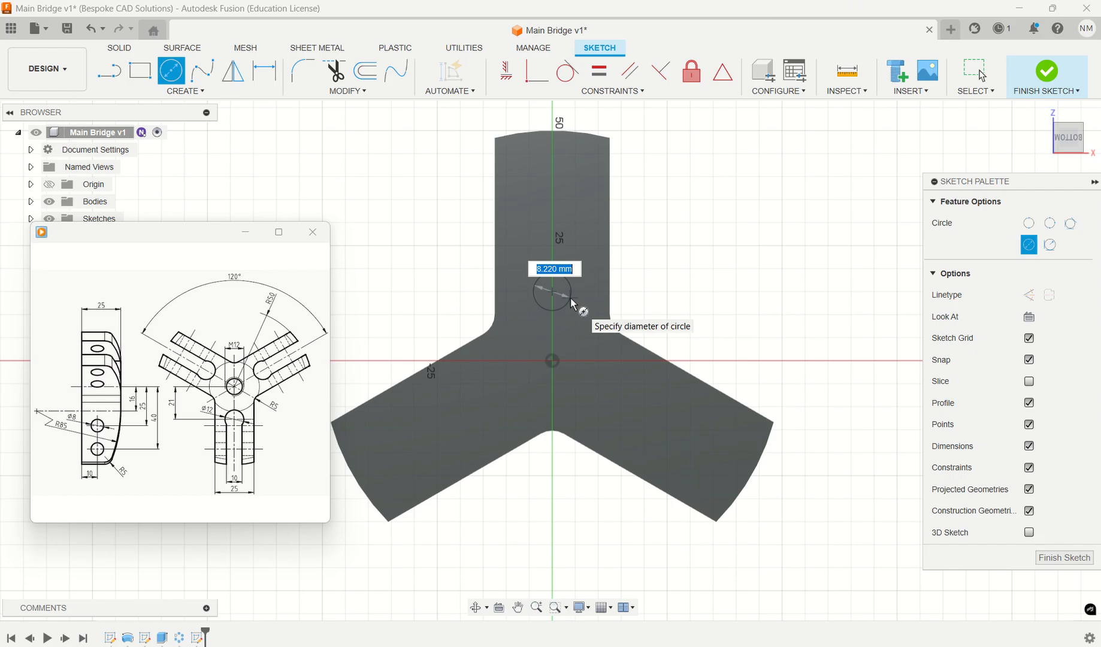
{"action": "mouse_move", "coordinate": [258, 386]}
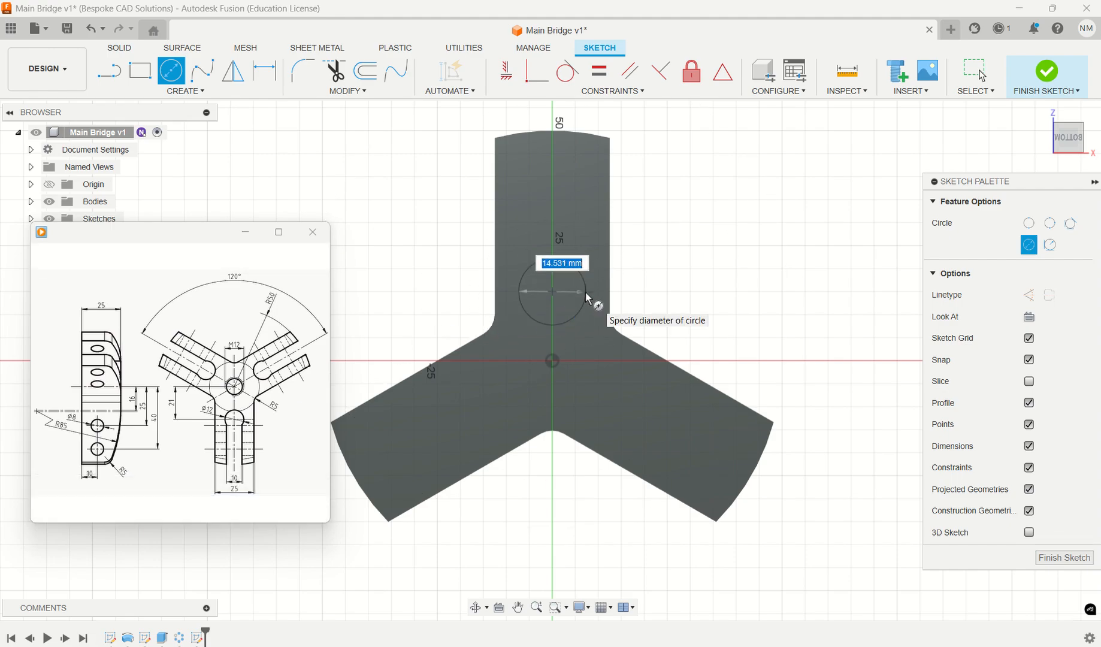
{"action": "type", "text": "12"}
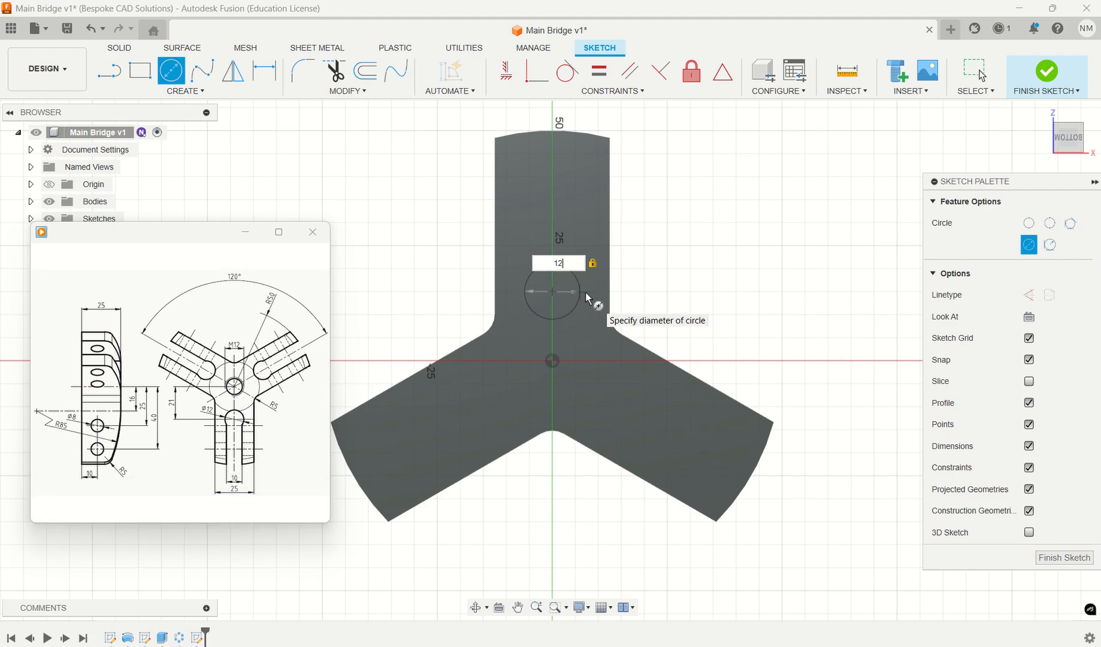
{"action": "key", "text": "Return"}
{"action": "key", "text": "Escape"}
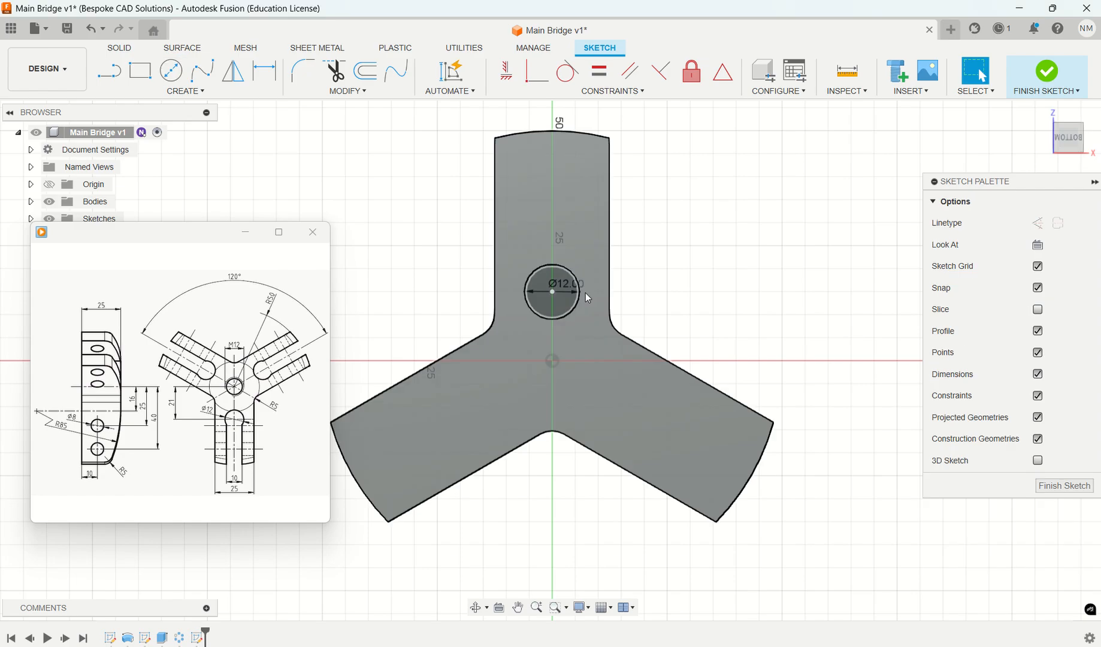
- Draw two end-to-end vertical line segments from the circle's centre outward past the end of the arm
{"action": "mouse_move", "coordinate": [240, 494]}
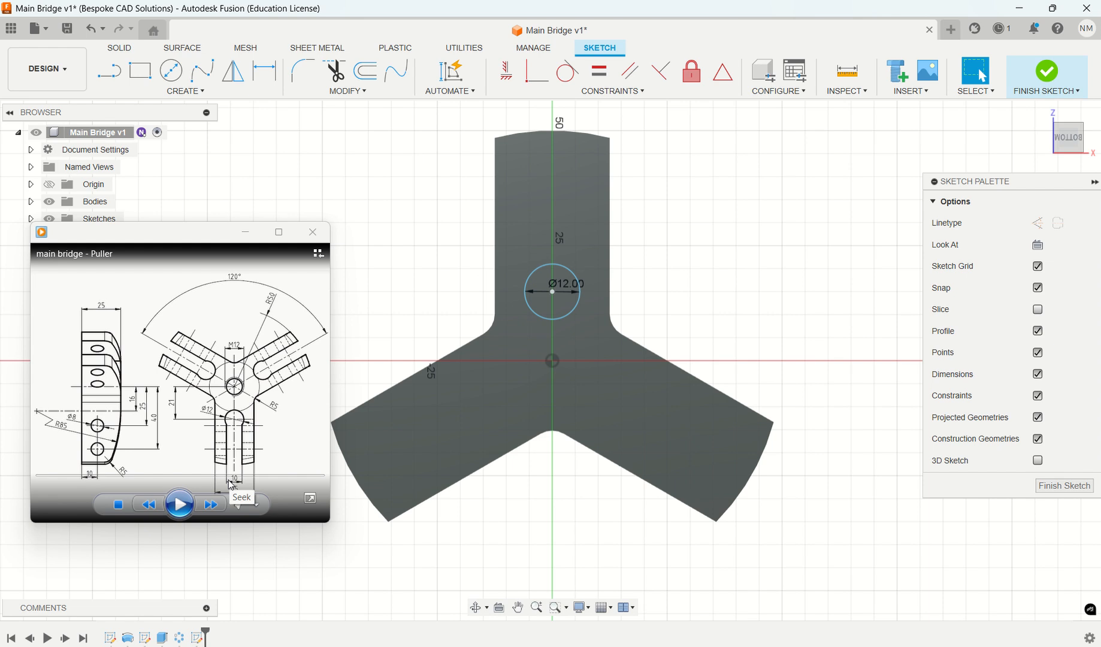
{"action": "left_click", "coordinate": [109, 71]}
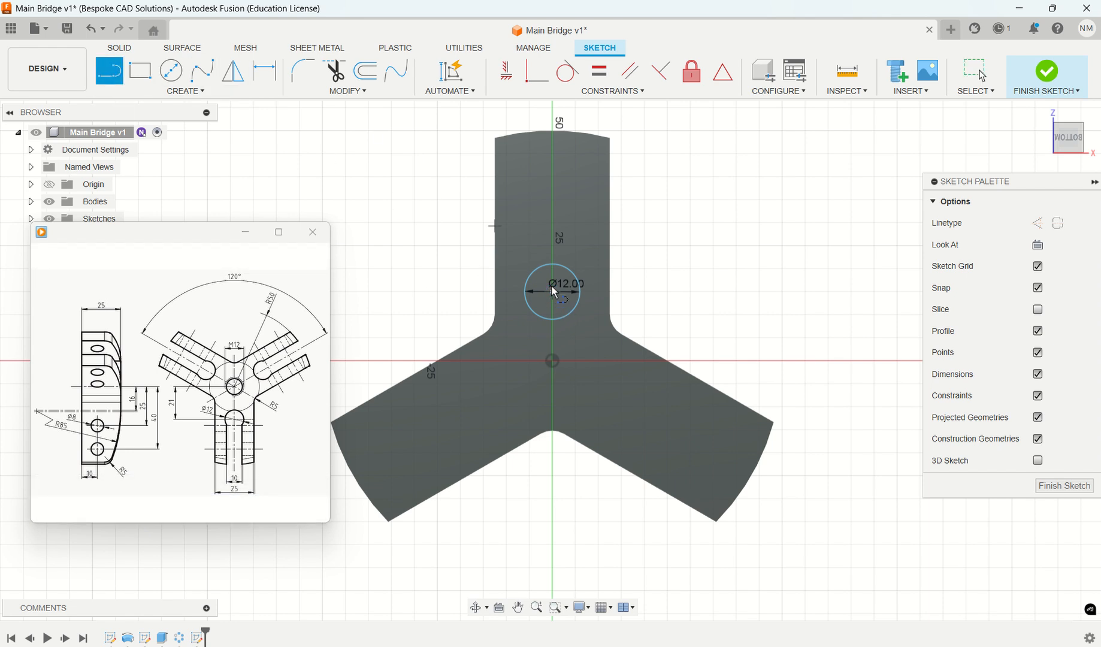
{"action": "left_click", "coordinate": [552, 246]}
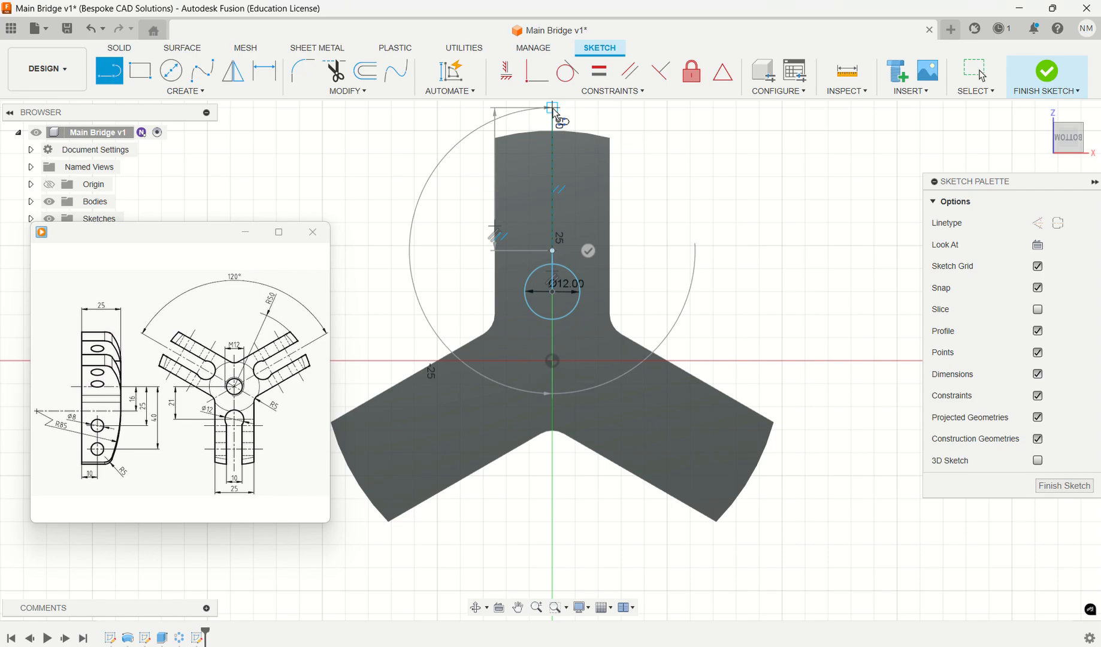
{"action": "left_click", "coordinate": [552, 108]}
{"action": "key", "text": "Escape"}
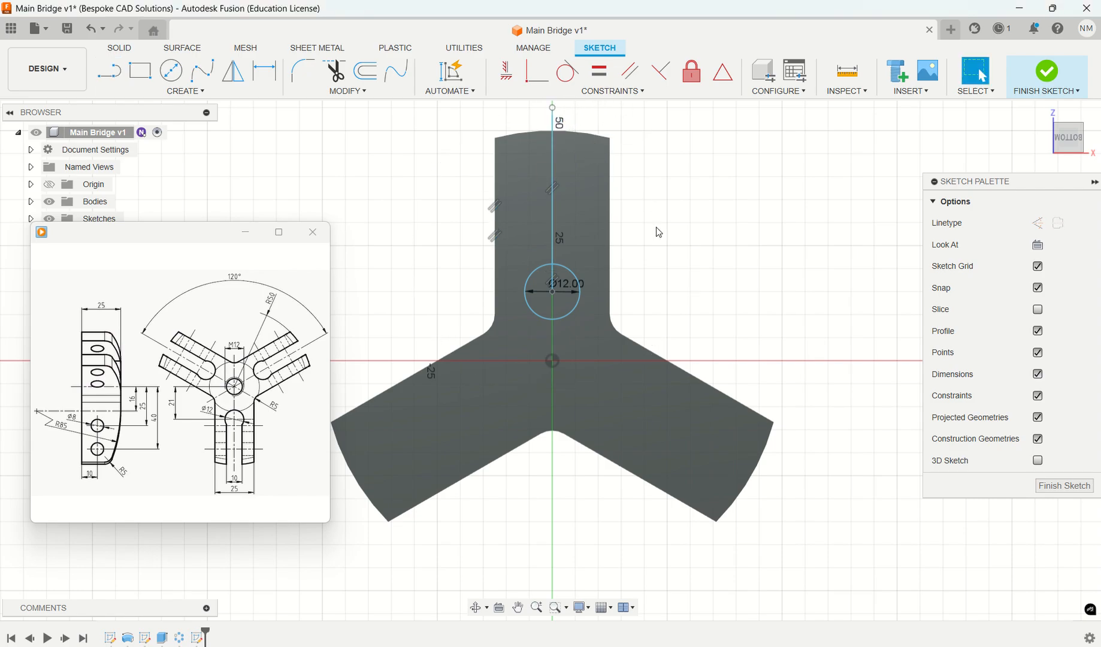
{"action": "left_click", "coordinate": [364, 75]}
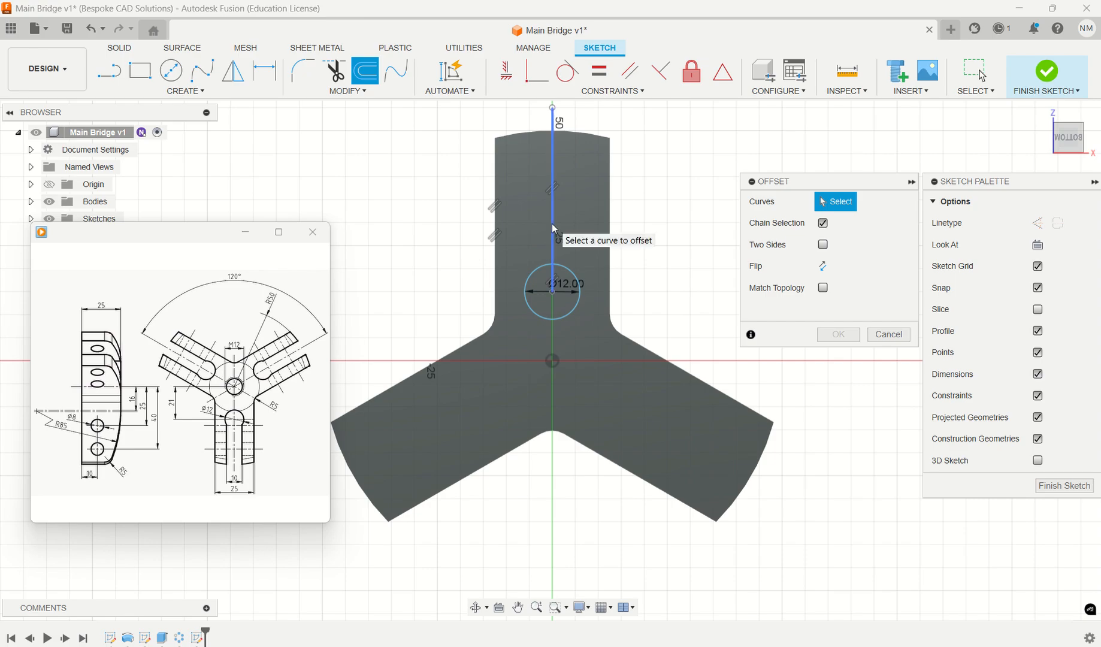
{"action": "left_click", "coordinate": [824, 245]}
{"action": "left_click", "coordinate": [825, 225]}
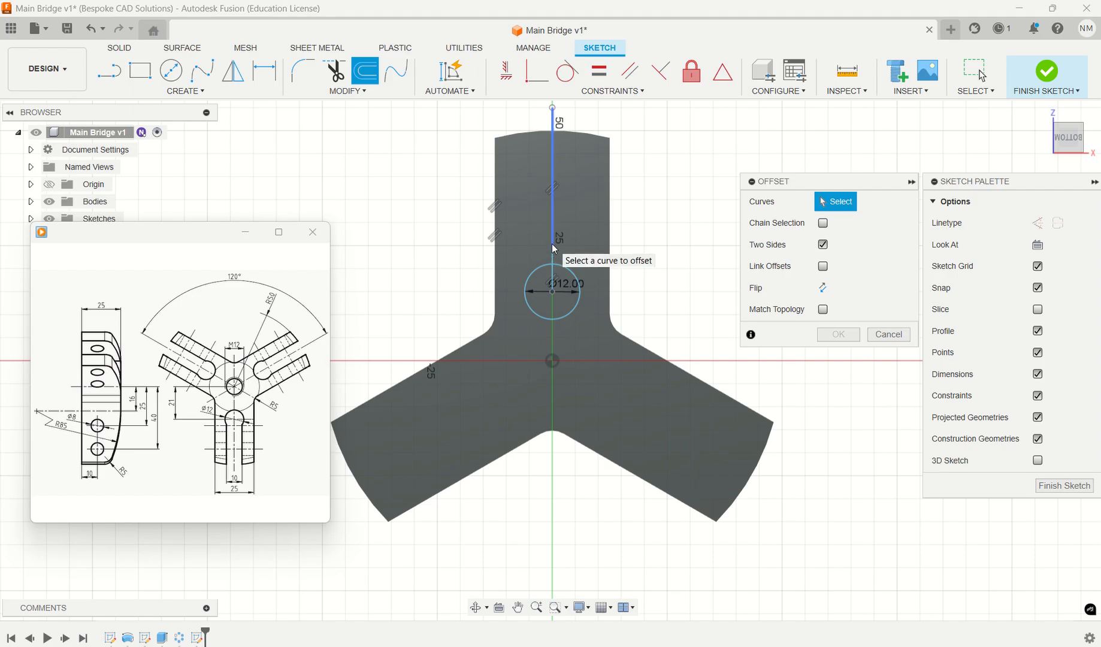
{"action": "key", "text": "Escape"}
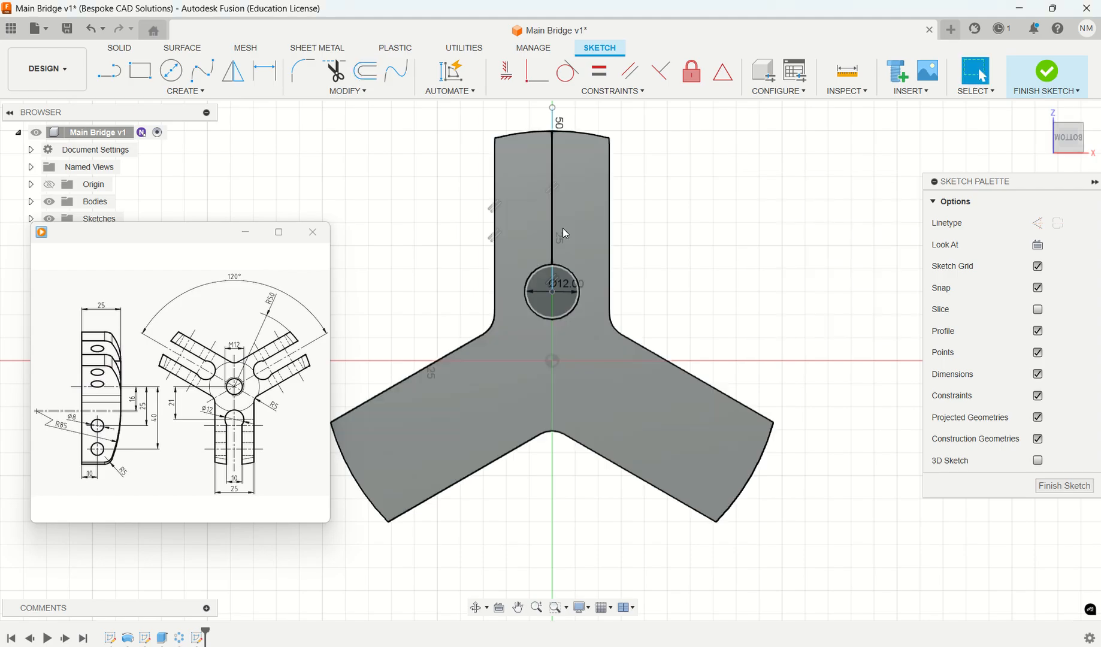
- Delete the outer line segment and stretch the remaining one past the arm's end to a length of about 38 mm
{"action": "left_click", "coordinate": [551, 224]}
{"action": "key", "text": "Delete"}
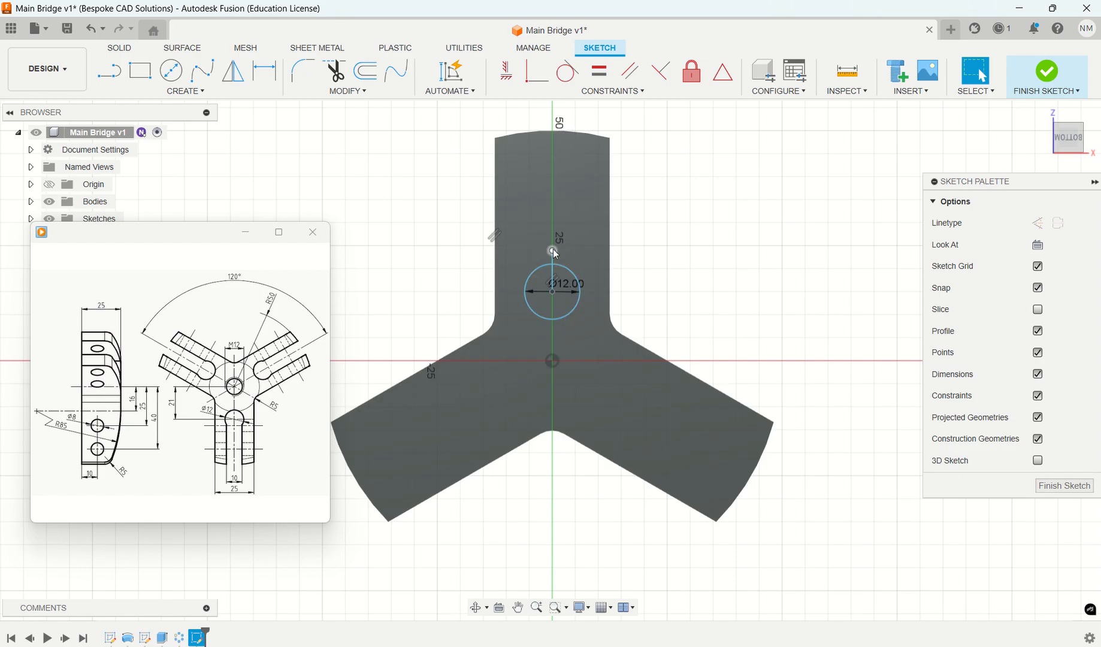
{"action": "left_click_drag", "start_coordinate": [553, 249], "coordinate": [553, 116]}
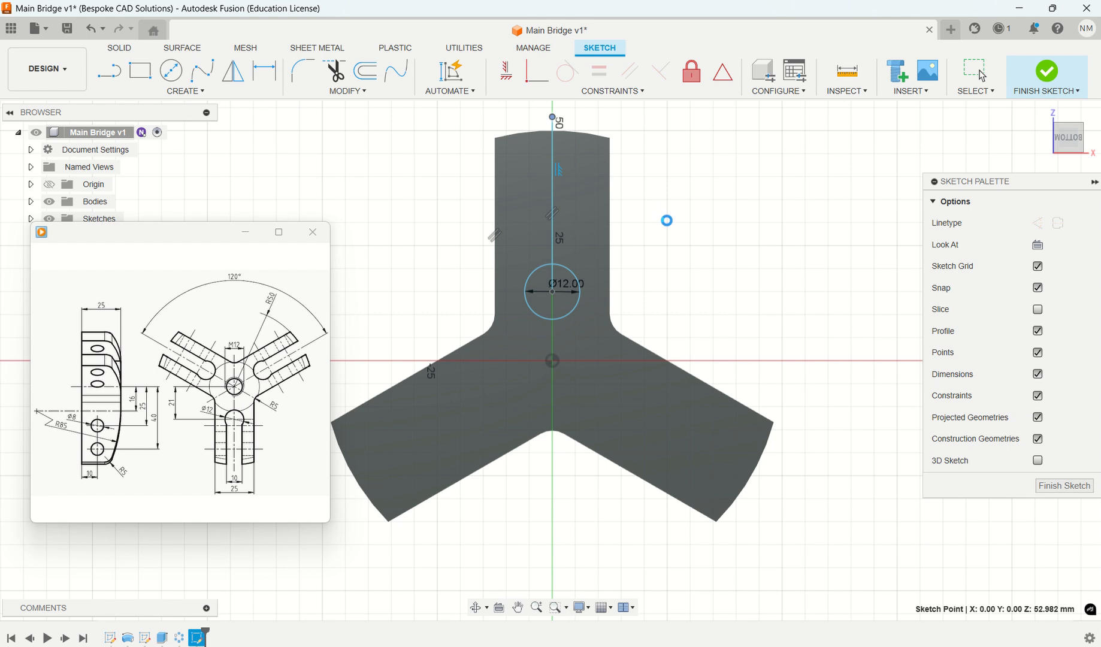
- Offset the vertical line by 5 mm on both sides, with chain selection off
{"action": "left_click", "coordinate": [366, 72]}
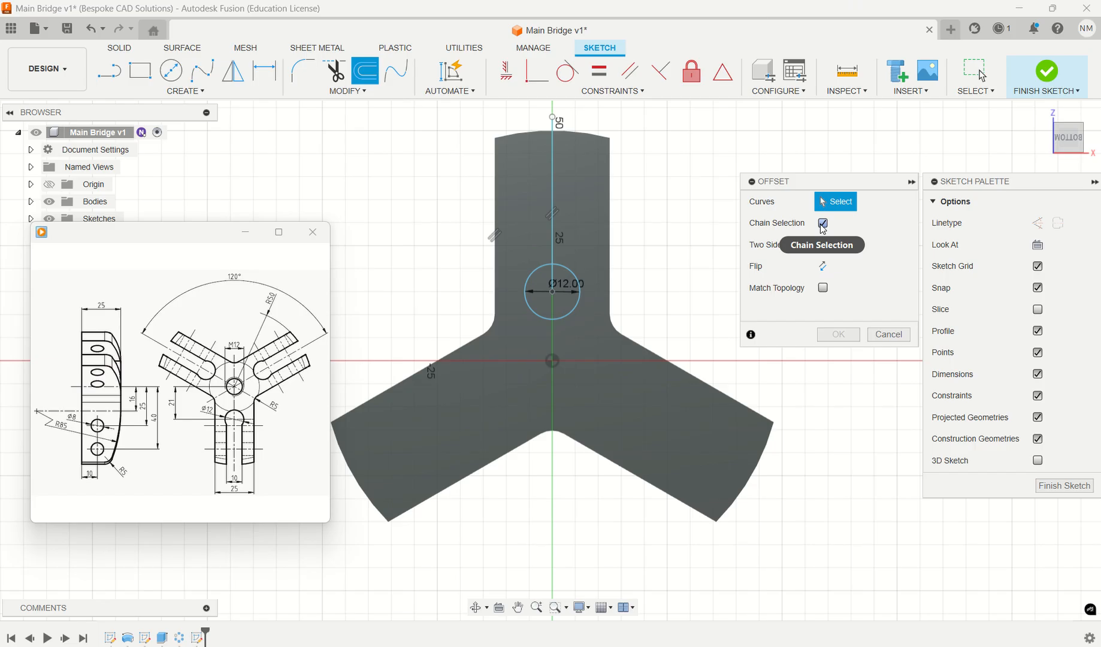
{"action": "left_click", "coordinate": [824, 223]}
{"action": "left_click", "coordinate": [823, 245]}
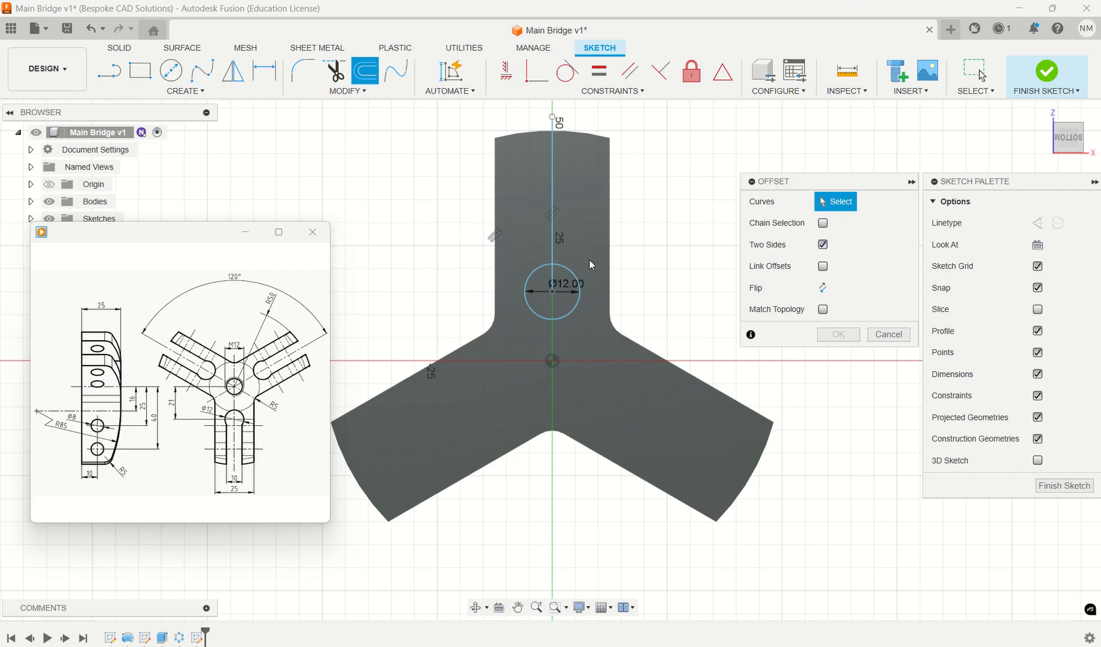
{"action": "left_click", "coordinate": [555, 201]}
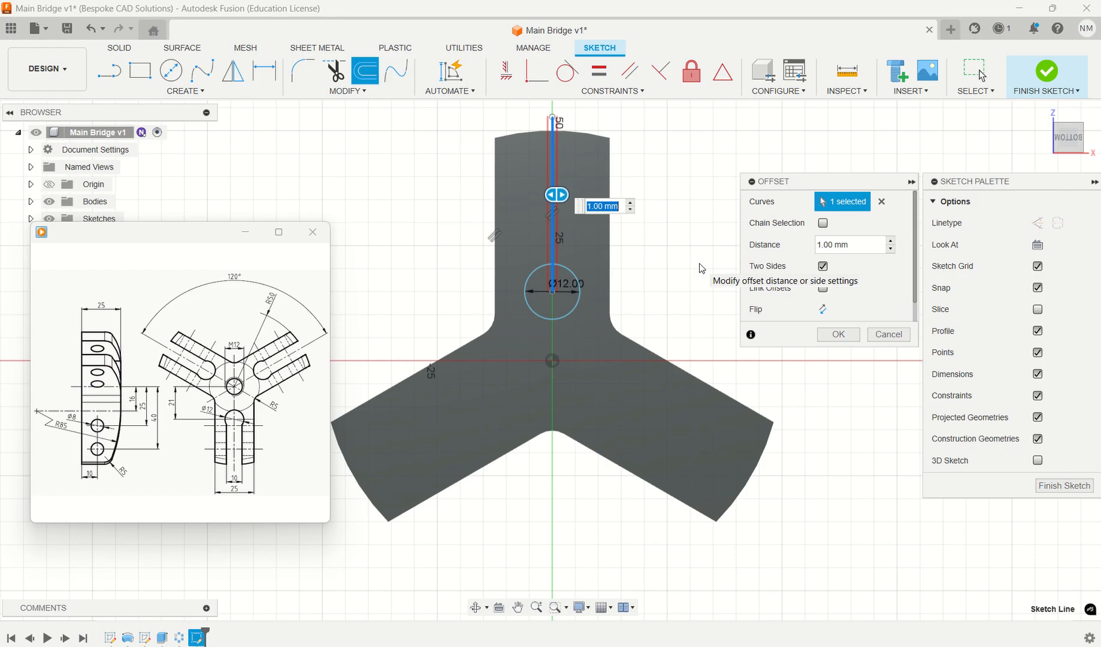
{"action": "type", "text": "10"}
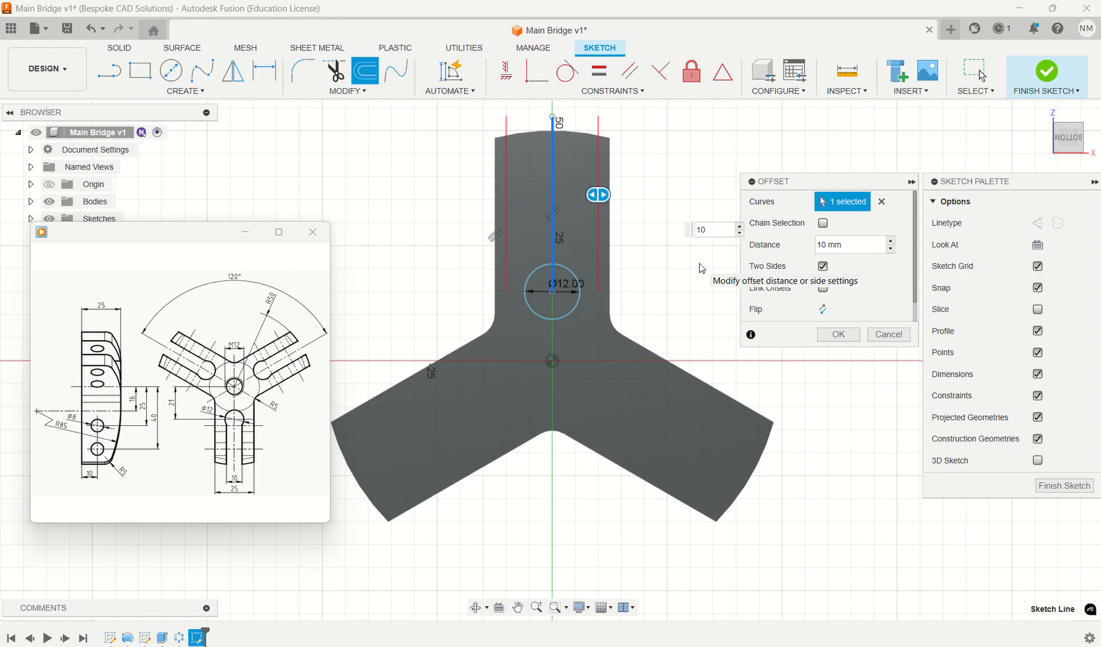
{"action": "key", "text": "BackSpace"}
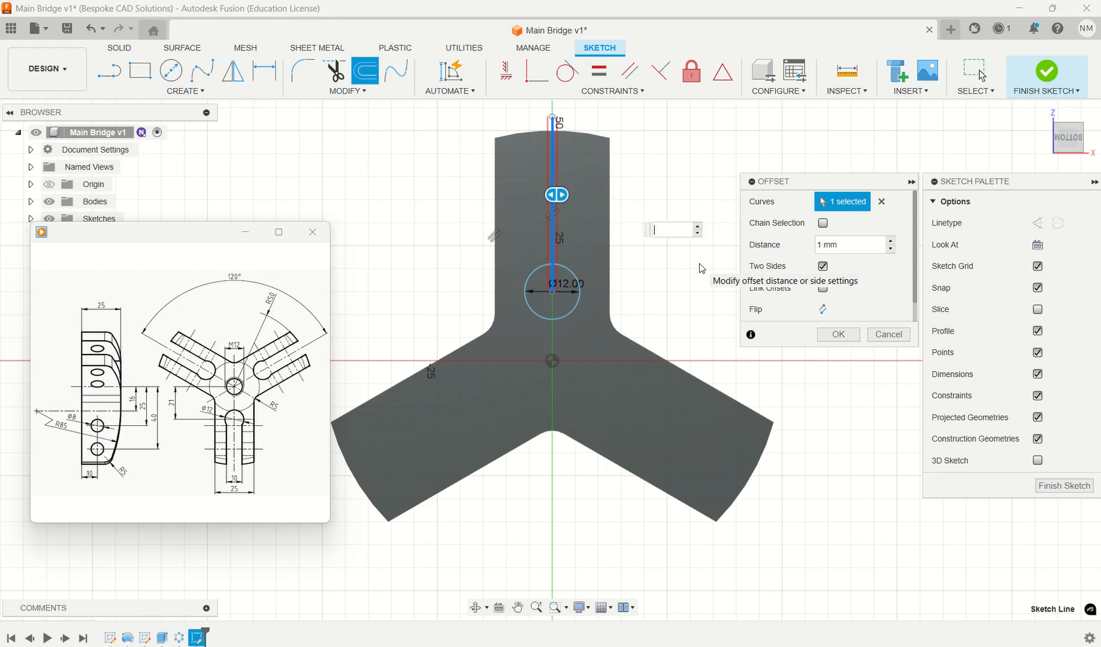
{"action": "type", "text": "5"}
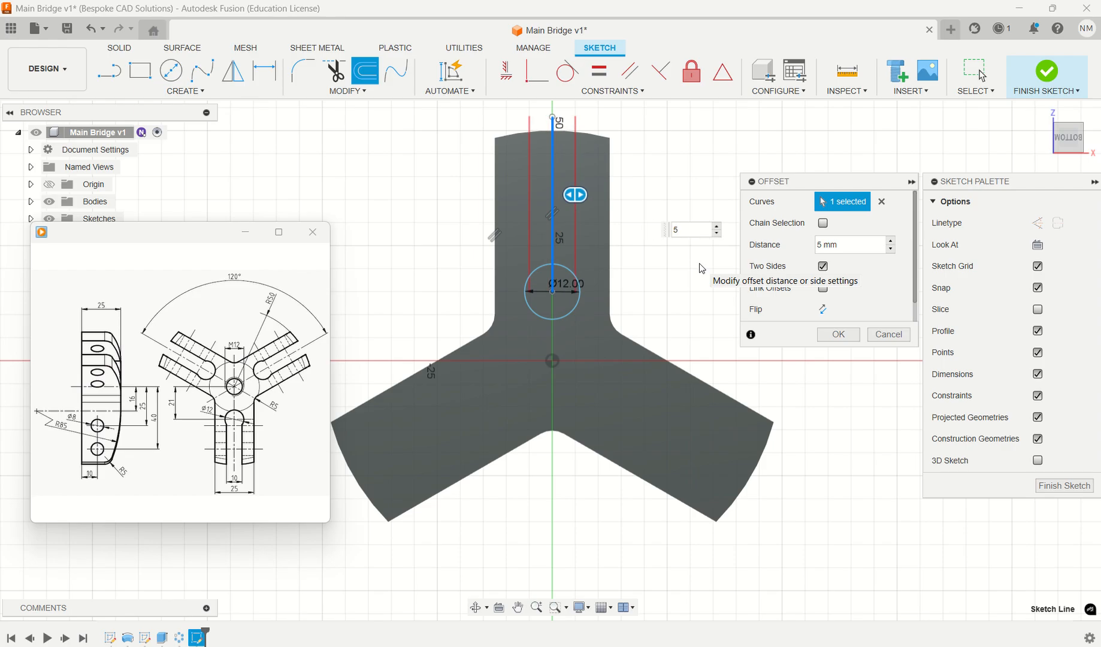
{"action": "key", "text": "Return"}
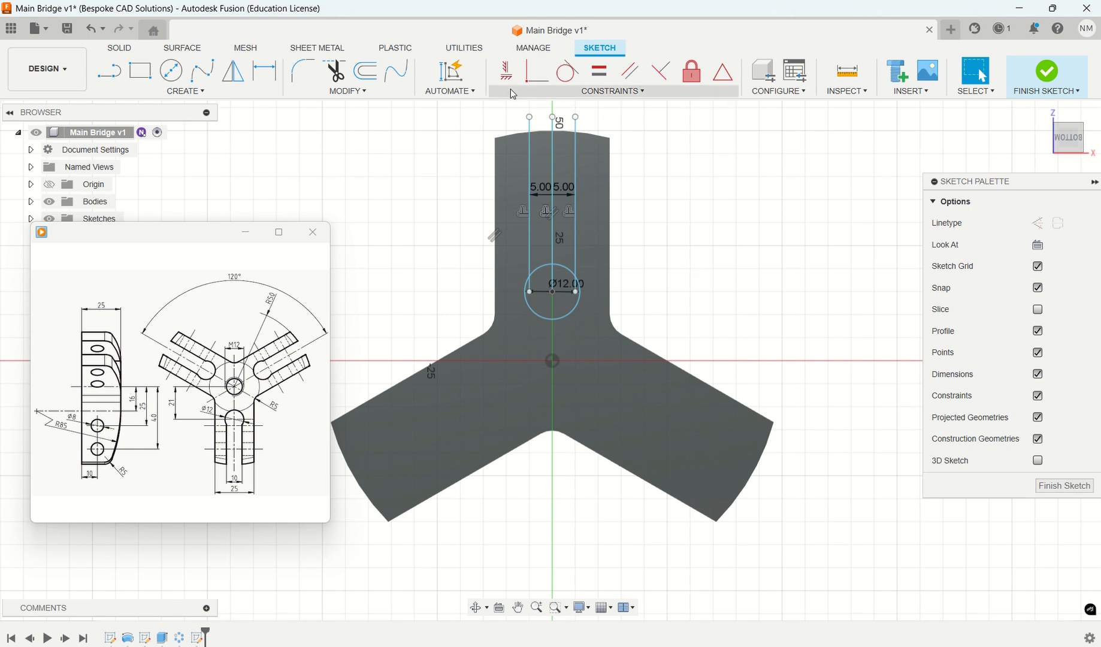
- Trim the offset lines' ends inside the circle and the circle's arc between them to form the slot outline
{"action": "mouse_move", "coordinate": [223, 443]}
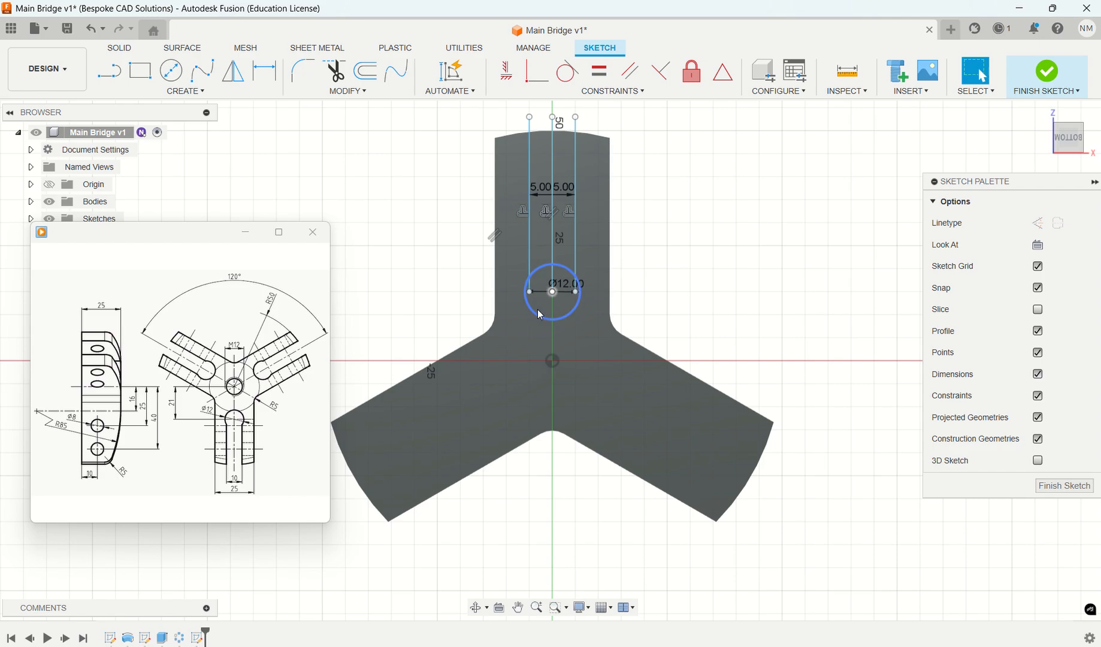
{"action": "left_click", "coordinate": [334, 72]}
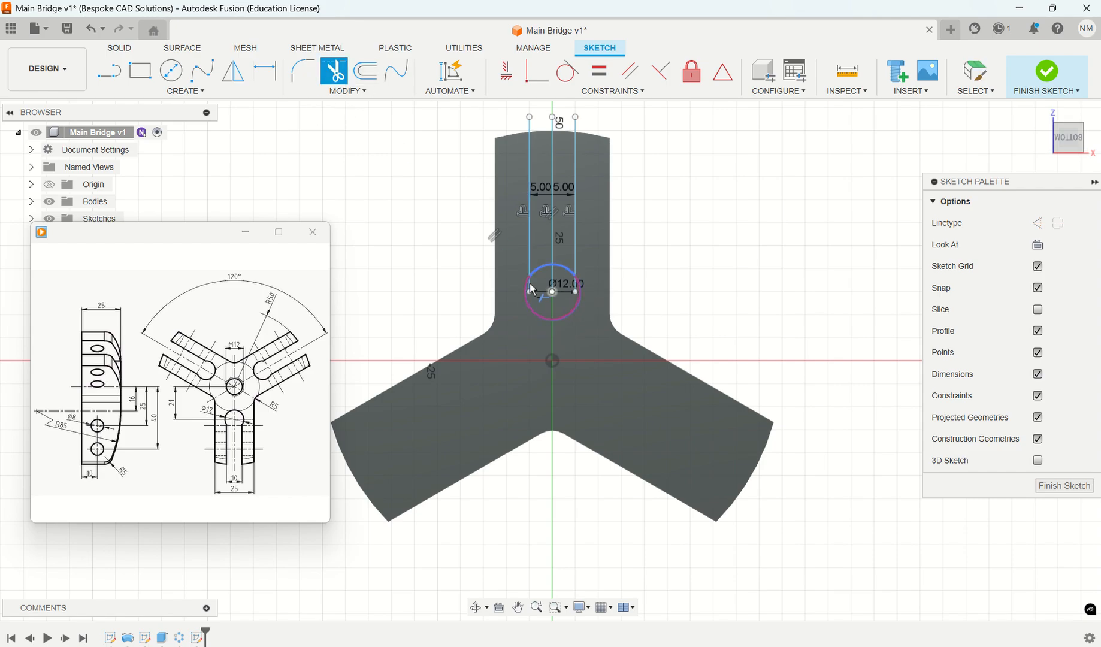
{"action": "scroll", "coordinate": [533, 290], "scroll_direction": "up", "scroll_amount": 2}
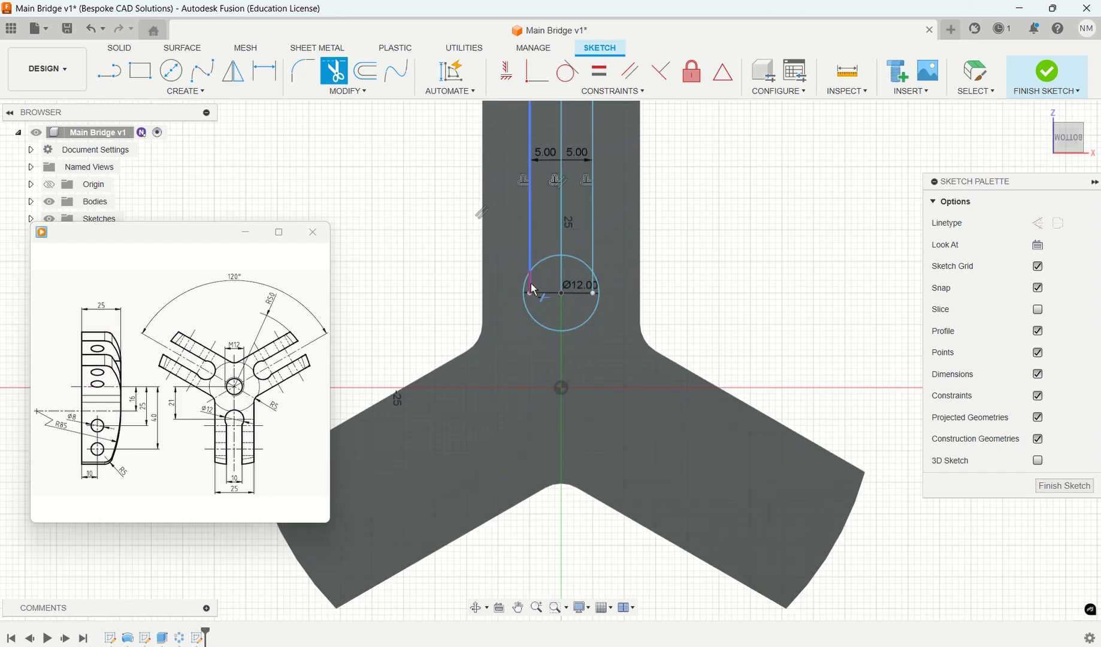
{"action": "left_click", "coordinate": [531, 290]}
{"action": "left_click", "coordinate": [545, 262]}
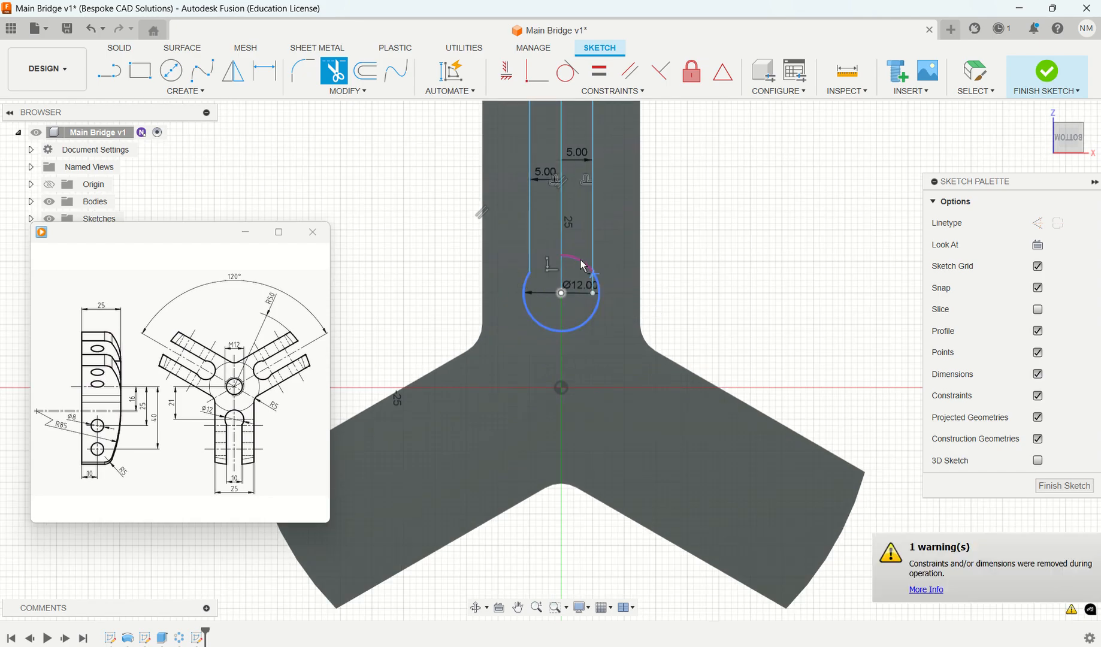
{"action": "left_click", "coordinate": [594, 288]}
{"action": "middle_click_drag", "start_coordinate": [604, 205], "coordinate": [640, 308]}
{"action": "key", "text": "Escape"}
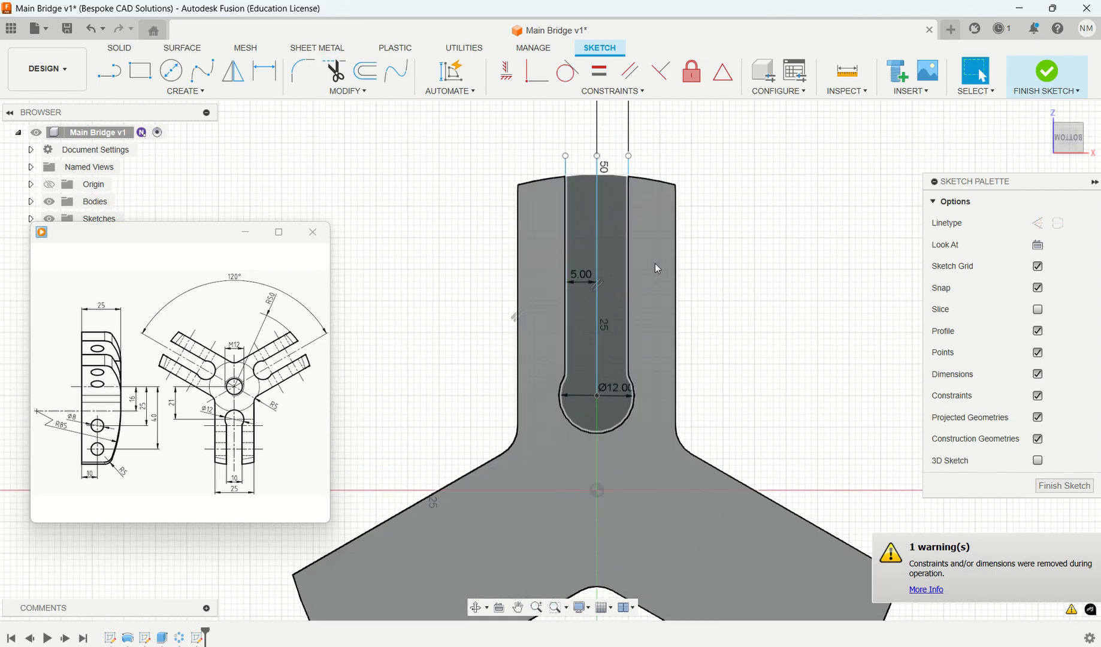
- Convert the middle vertical line of the slot into a centerline
{"action": "left_click", "coordinate": [600, 252]}
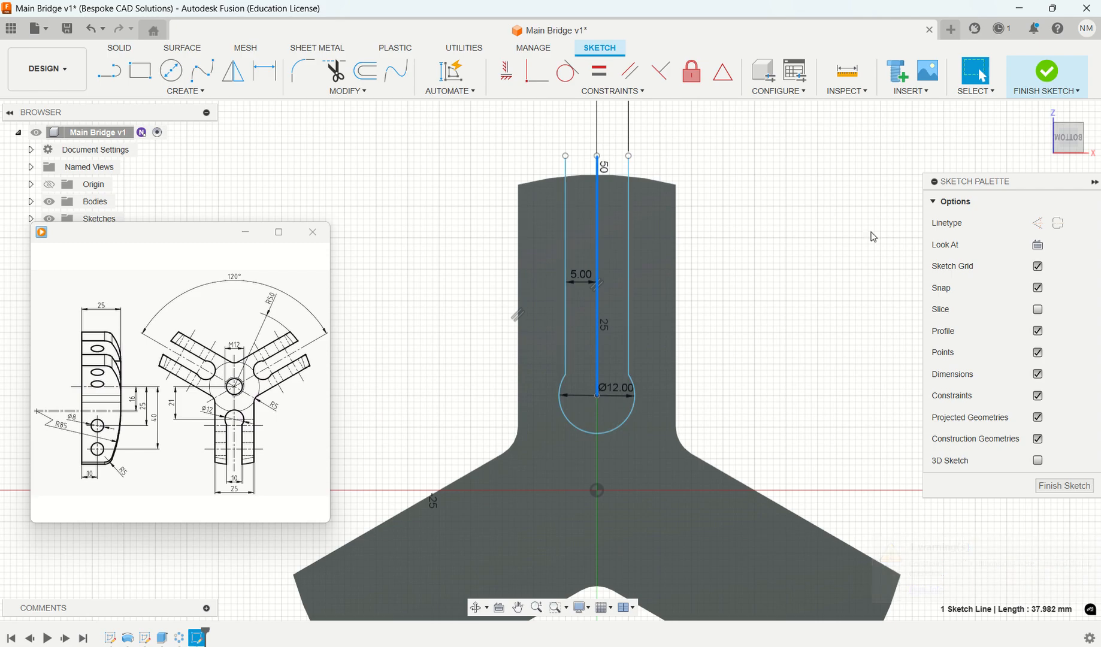
{"action": "left_click", "coordinate": [1059, 223]}
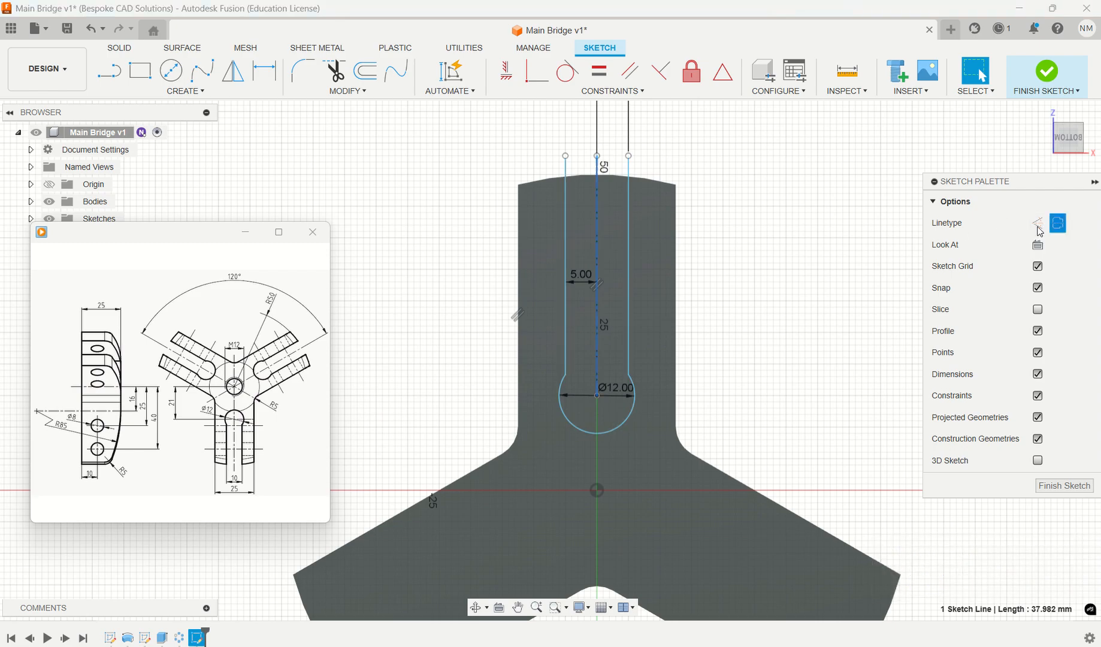
{"action": "left_click", "coordinate": [758, 311]}
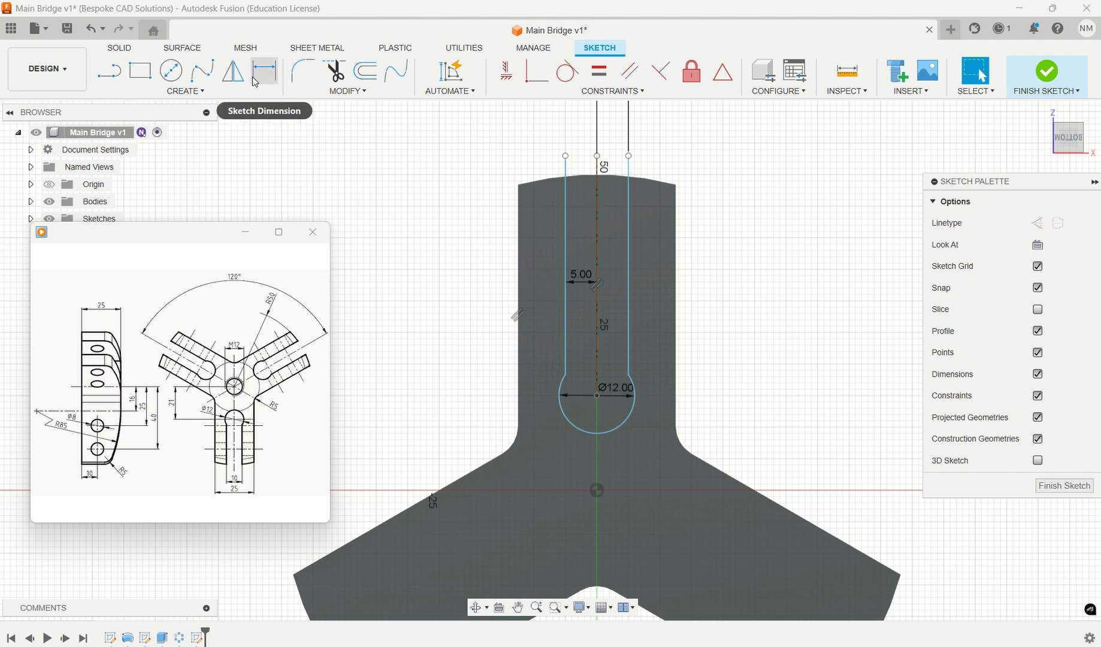
- Close the slot outline with a 10 mm horizontal line across its open end beyond the arm
{"action": "left_click", "coordinate": [119, 78]}
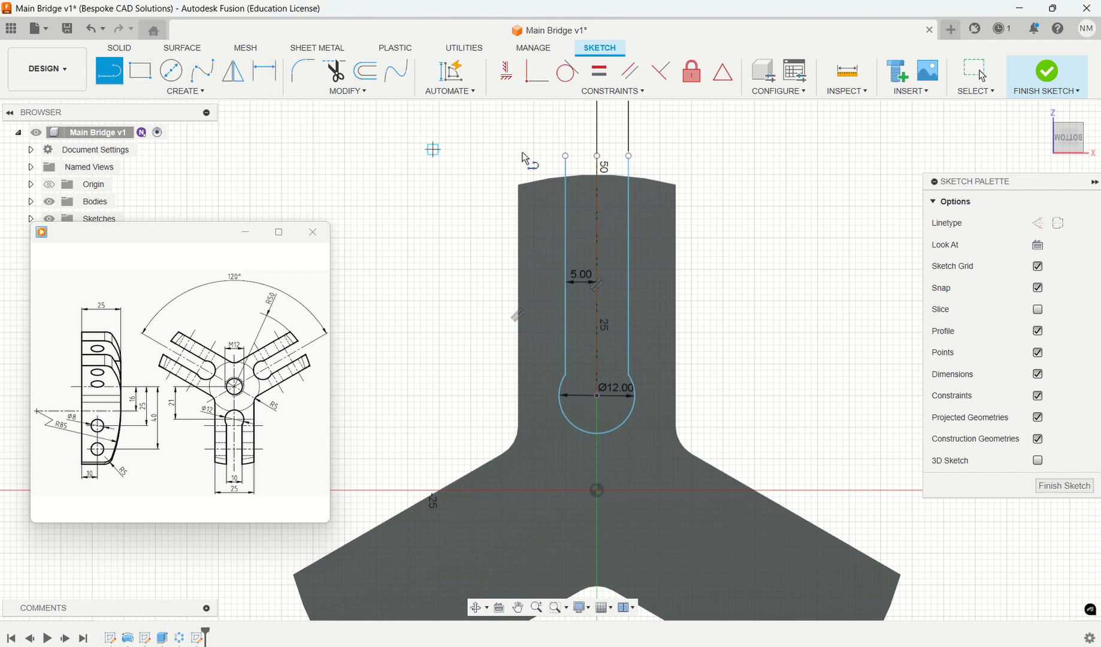
{"action": "left_click", "coordinate": [566, 155]}
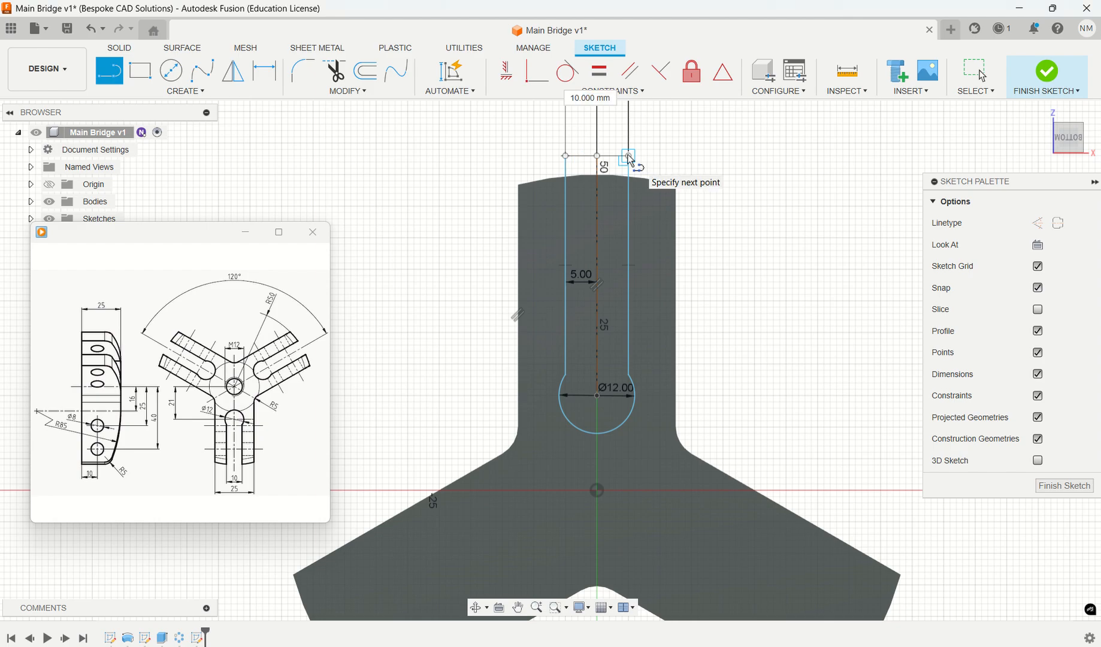
{"action": "left_click", "coordinate": [629, 156]}
{"action": "key", "text": "Escape"}
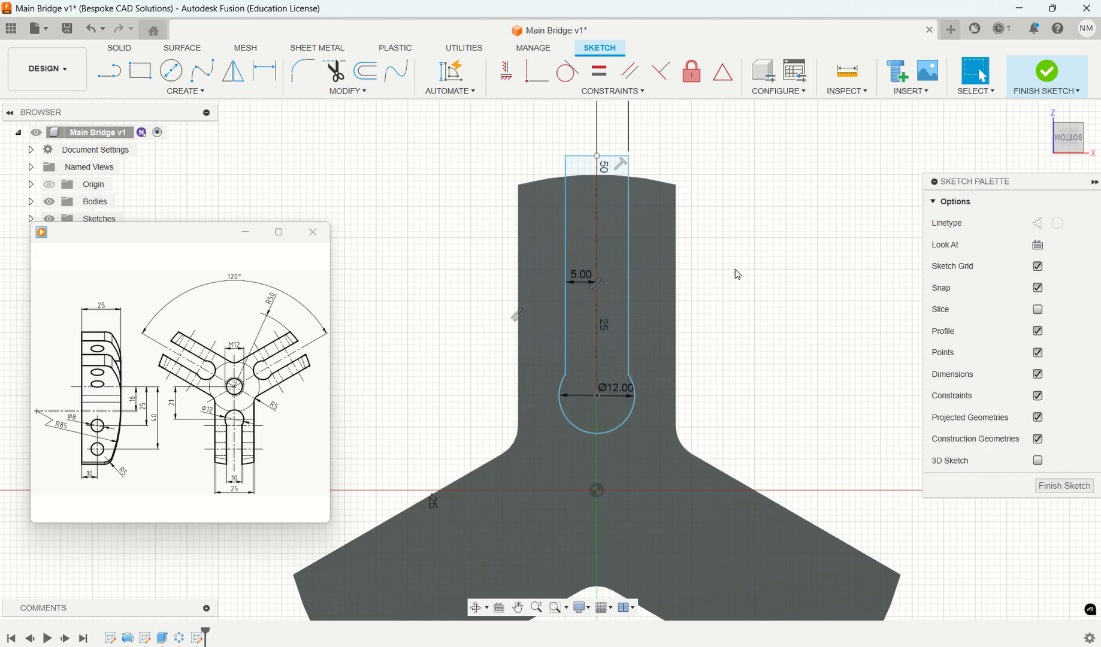
- Extrude the slot profile as a cut through the arm, with its extent set to the body's curved top face
{"action": "key", "text": "e"}
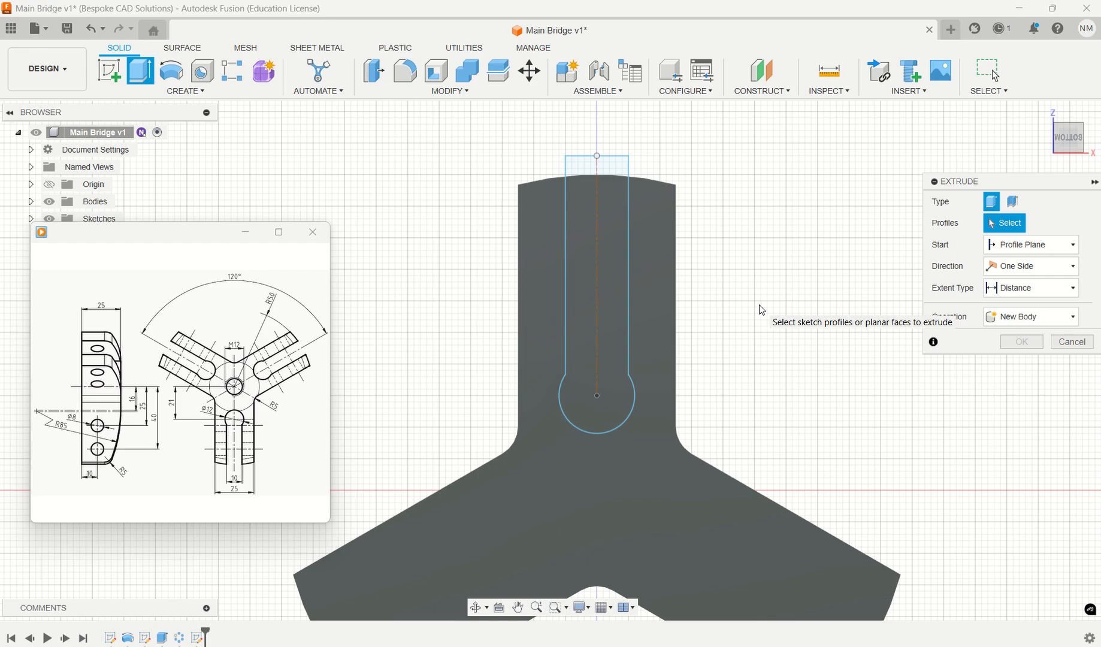
{"action": "middle_click_drag", "start_coordinate": [761, 308], "coordinate": [809, 368], "text": "shift"}
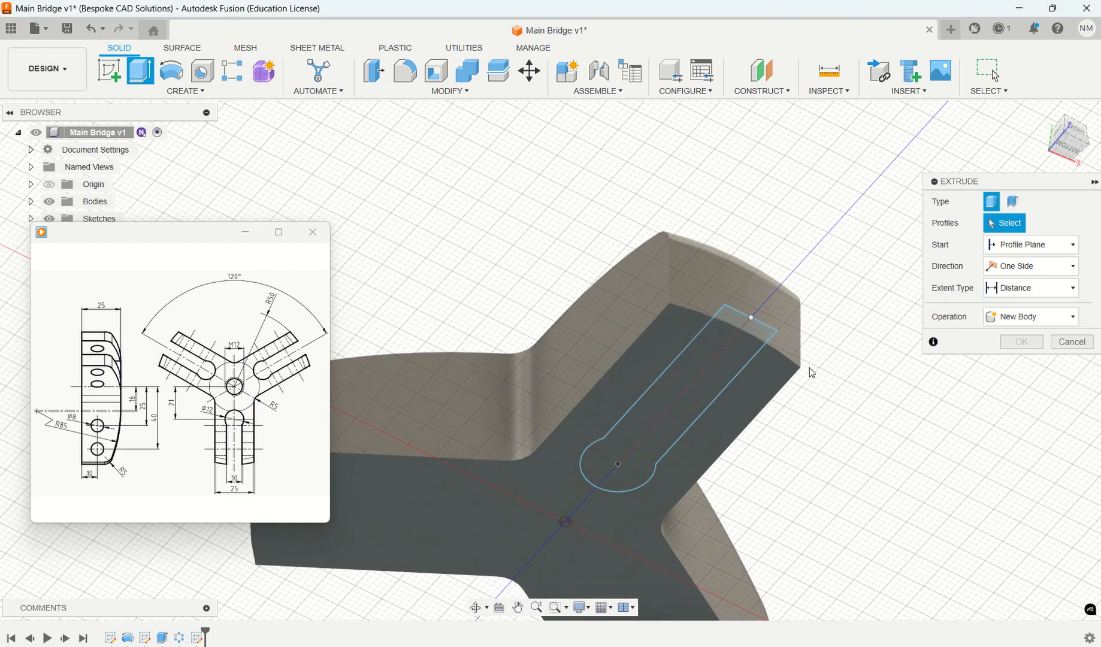
{"action": "left_click", "coordinate": [710, 367]}
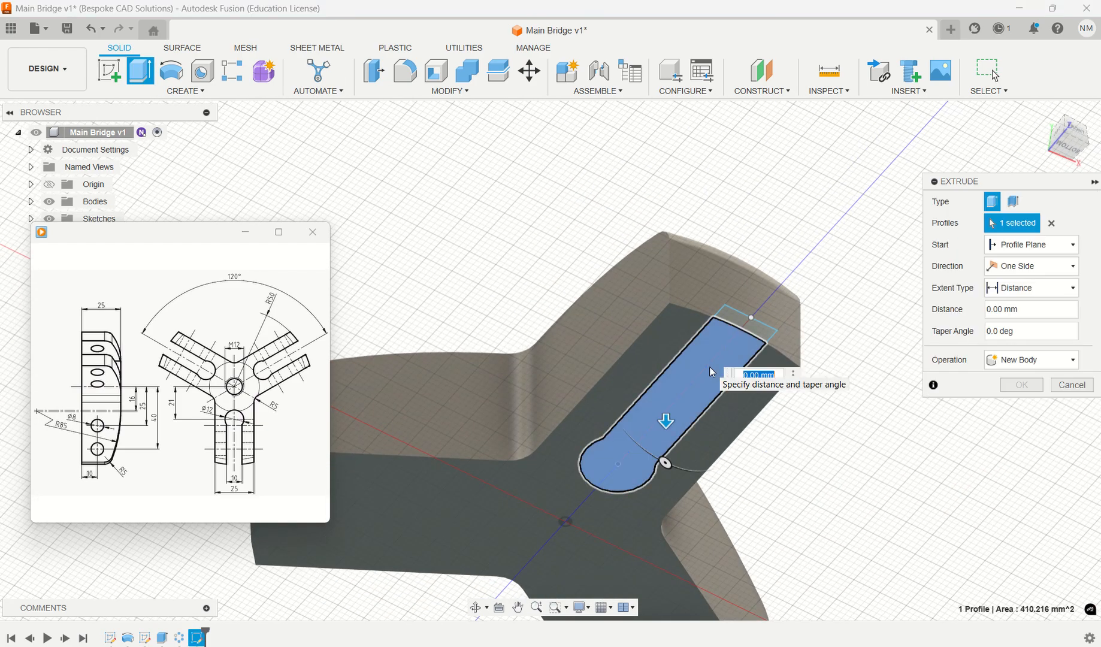
{"action": "left_click_drag", "start_coordinate": [665, 417], "coordinate": [664, 320]}
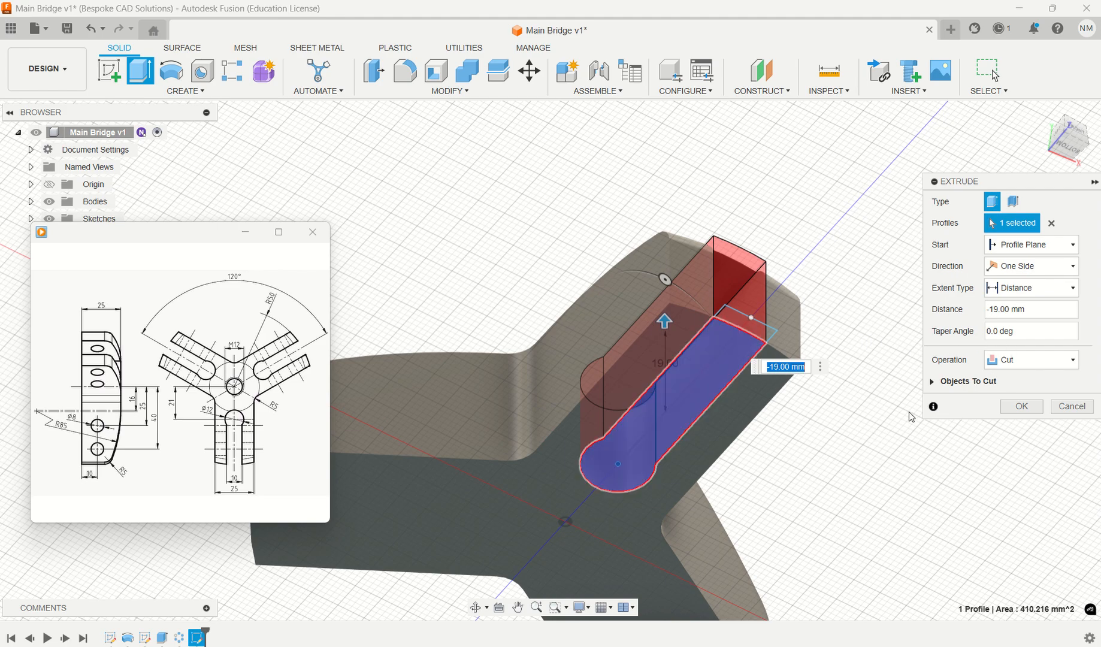
{"action": "left_click", "coordinate": [1035, 289]}
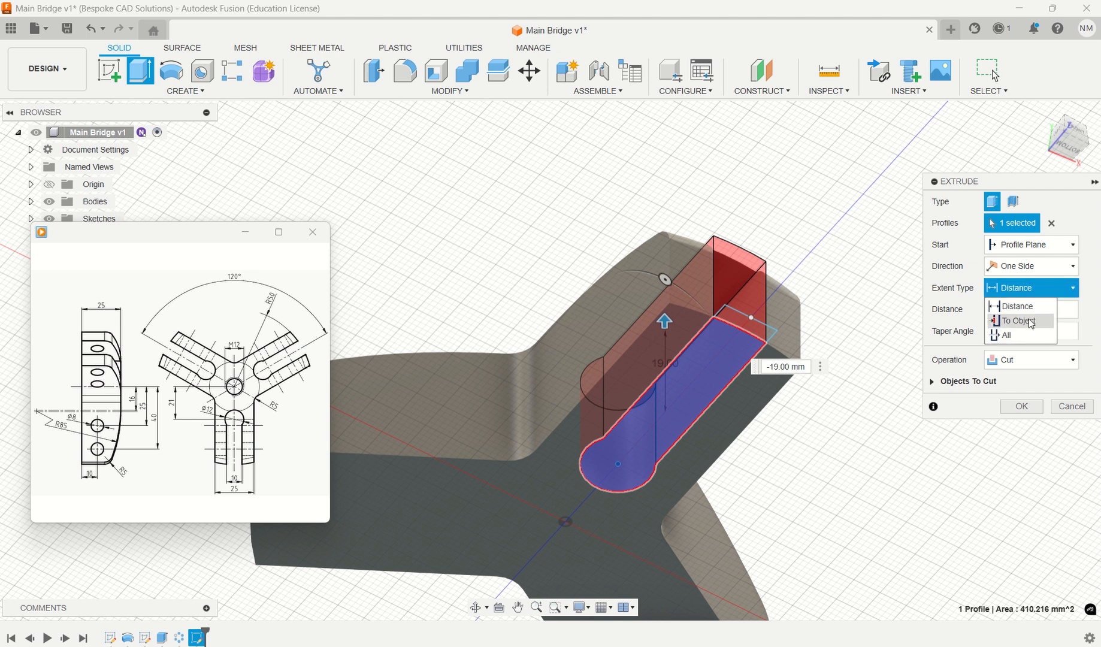
{"action": "left_click", "coordinate": [1018, 321]}
{"action": "middle_click_drag", "start_coordinate": [861, 456], "coordinate": [745, 292], "text": "shift"}
{"action": "left_click", "coordinate": [734, 297]}
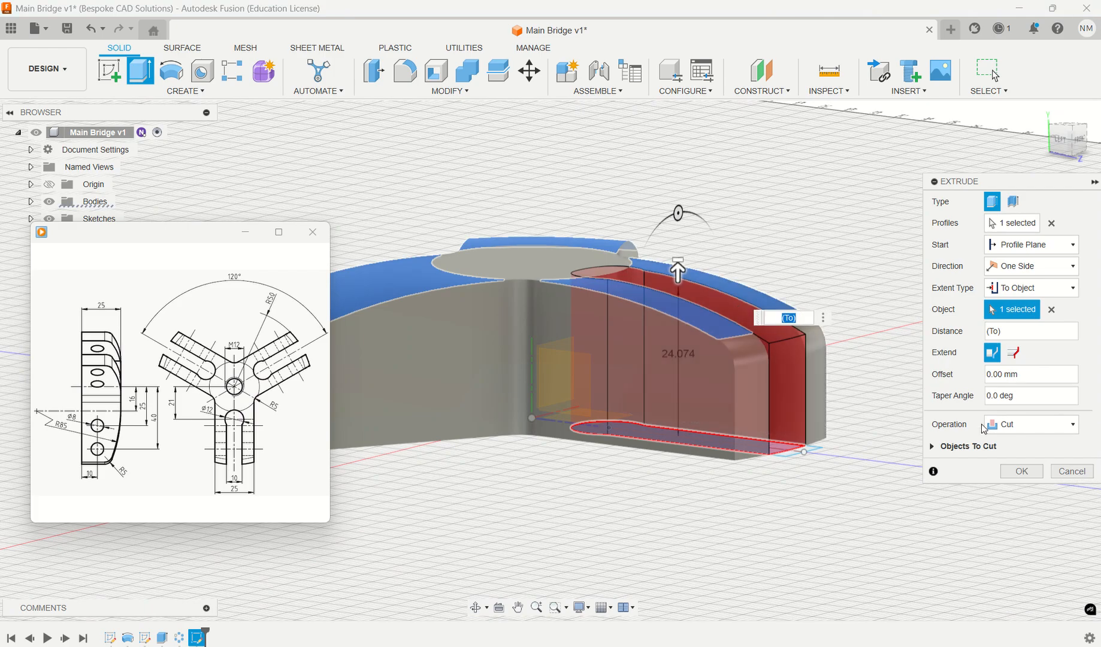
{"action": "left_click", "coordinate": [1021, 472]}
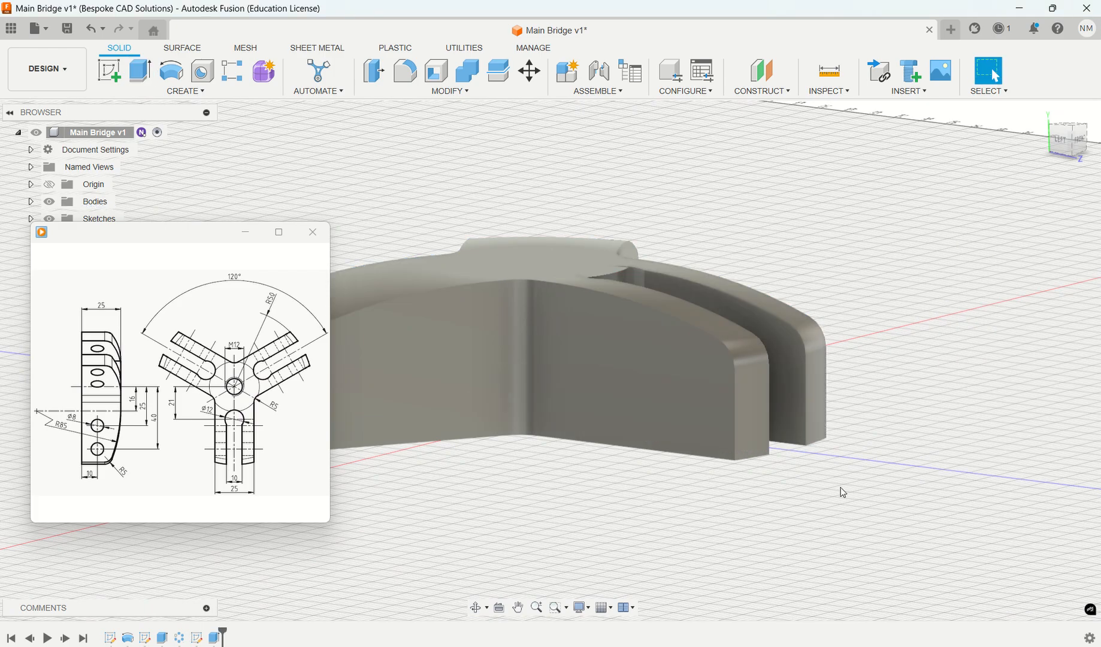
- Edit the slot cut and reselect its To Object target as the flat circular face at the bridge's centre
{"action": "middle_click_drag", "start_coordinate": [792, 494], "coordinate": [787, 468], "text": "shift"}
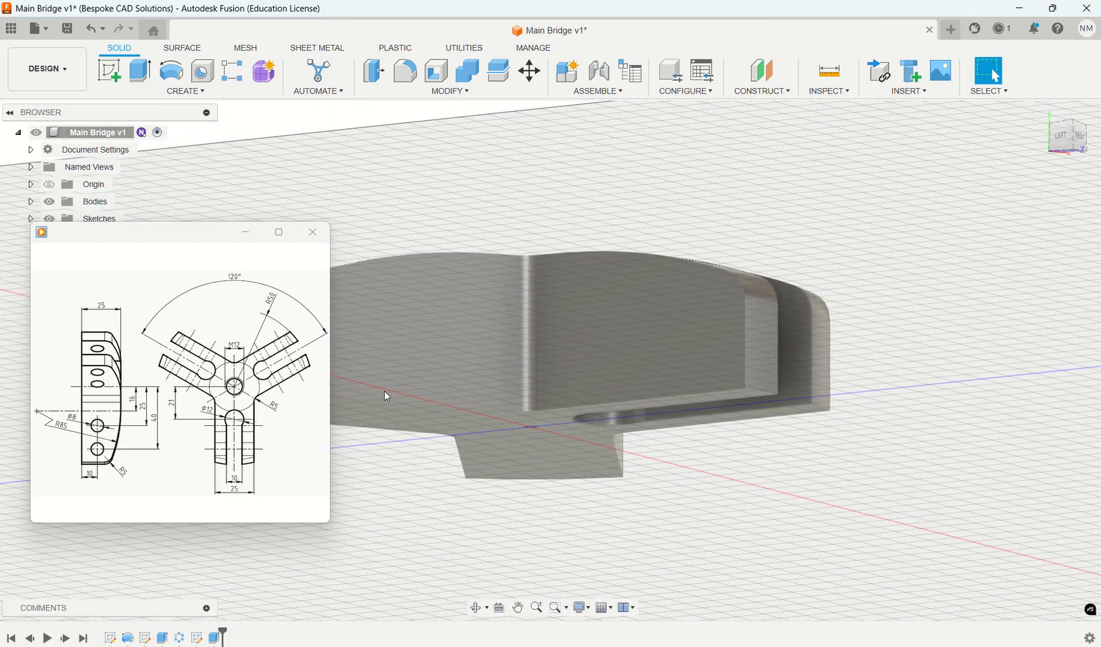
{"action": "left_click", "coordinate": [213, 638]}
{"action": "right_click", "coordinate": [213, 638]}
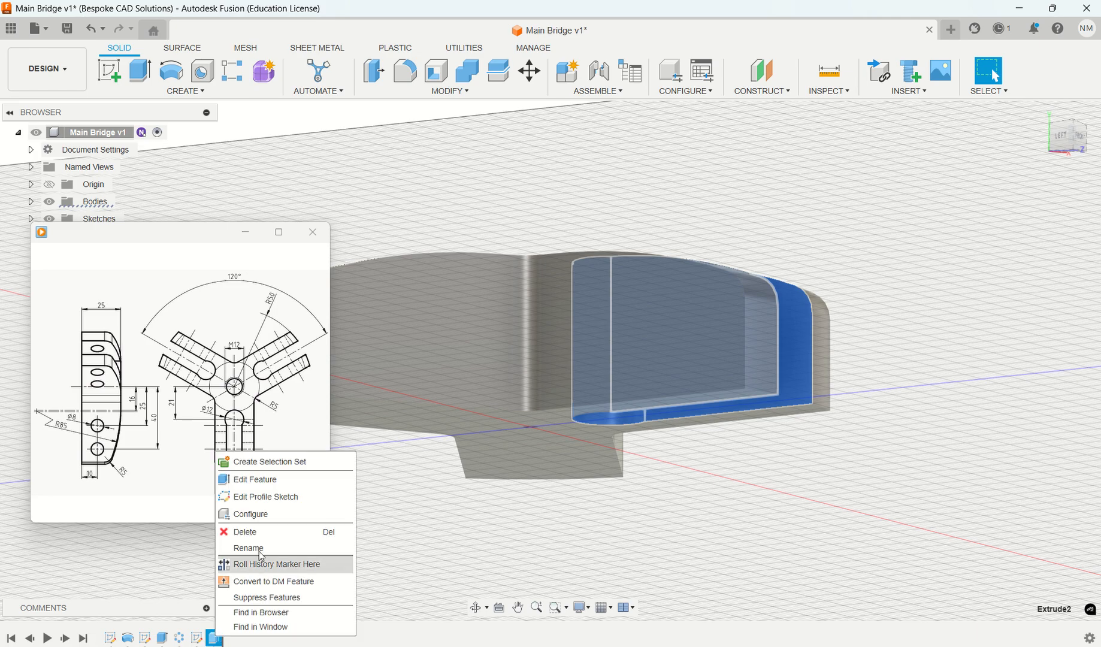
{"action": "left_click", "coordinate": [270, 479]}
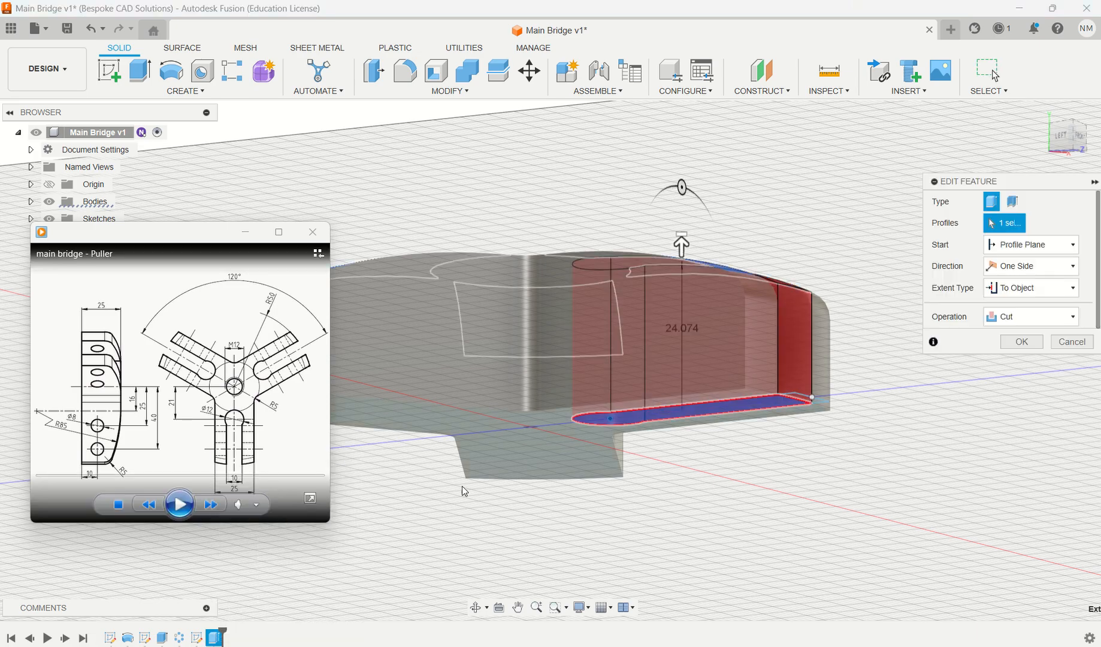
{"action": "middle_click_drag", "start_coordinate": [683, 499], "coordinate": [688, 523], "text": "shift"}
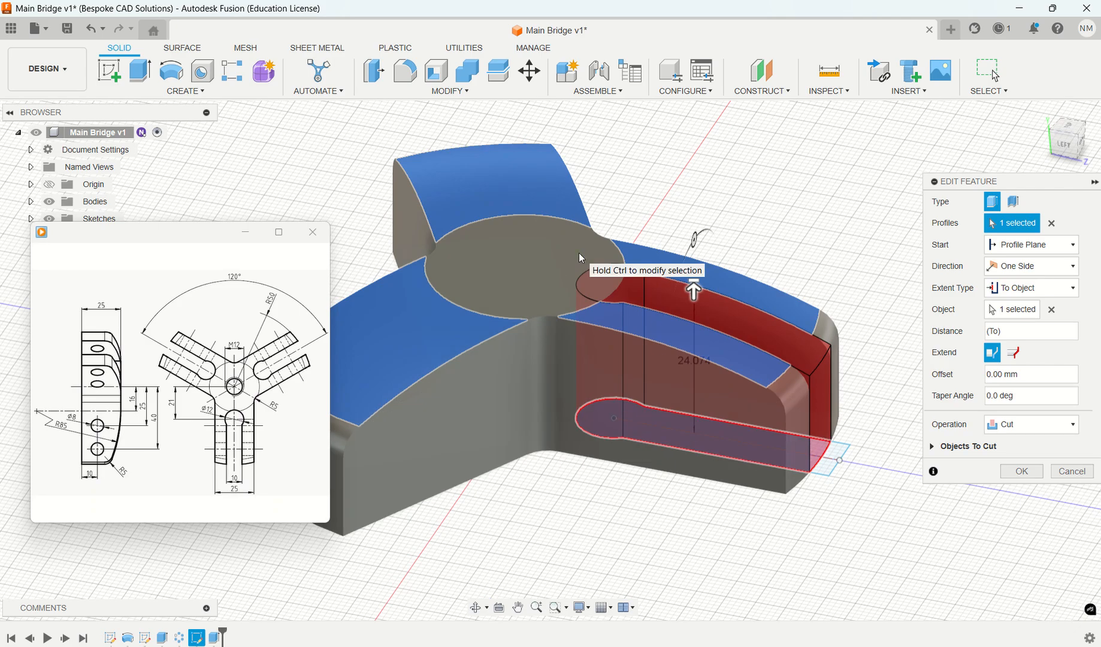
{"action": "left_click", "coordinate": [1032, 293]}
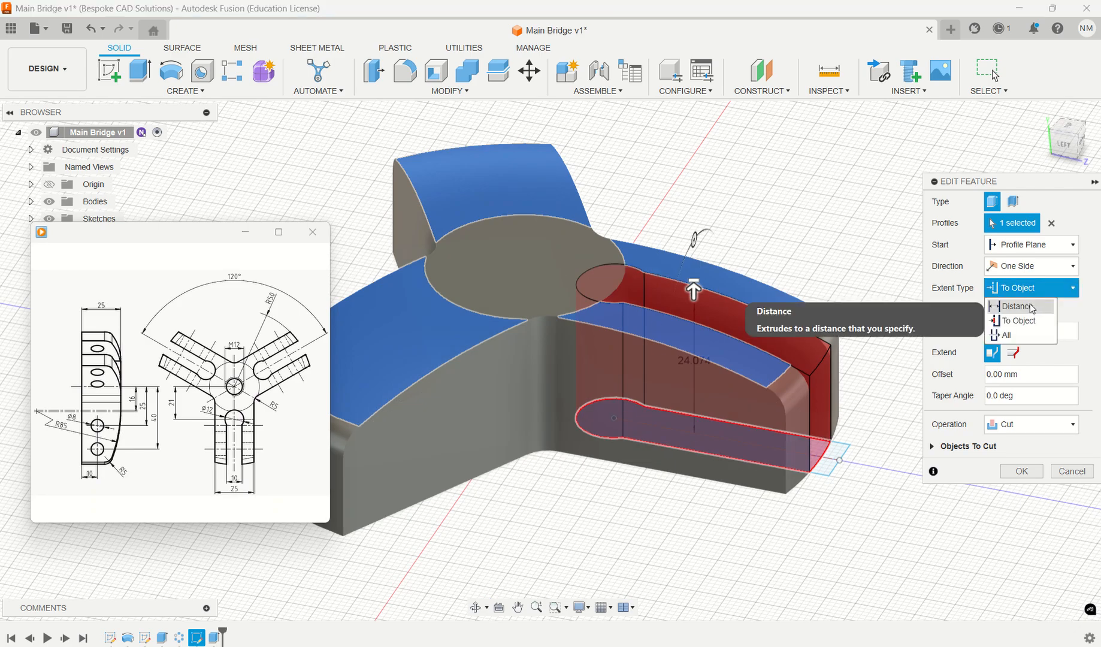
{"action": "left_click", "coordinate": [1019, 307]}
{"action": "left_click", "coordinate": [1030, 288]}
{"action": "left_click", "coordinate": [1033, 321]}
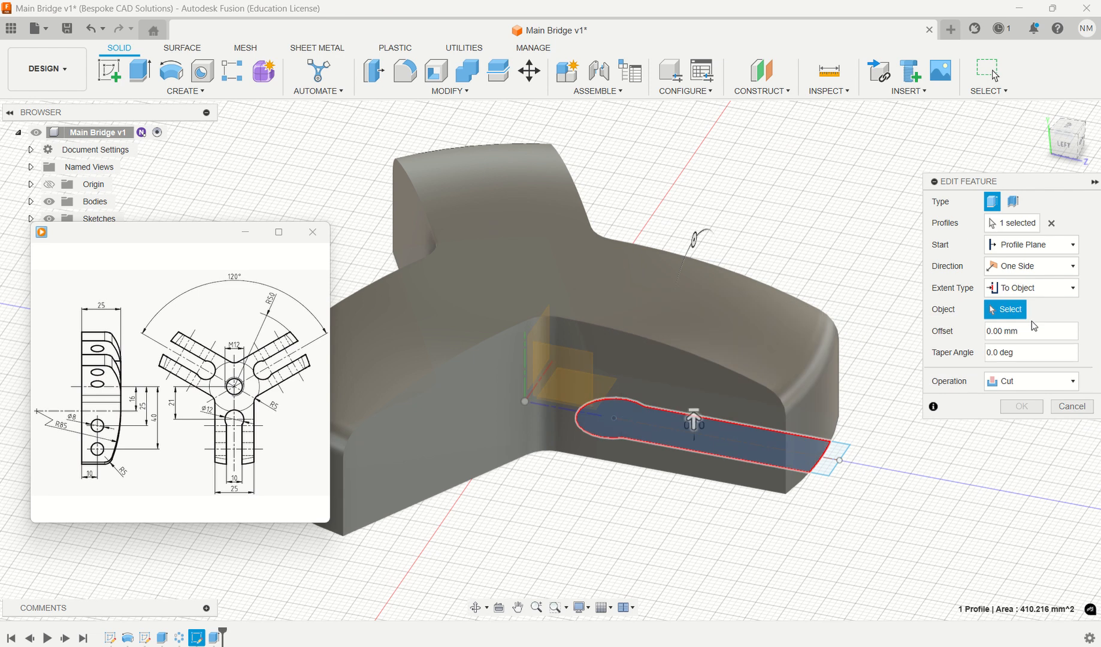
{"action": "left_click", "coordinate": [556, 277]}
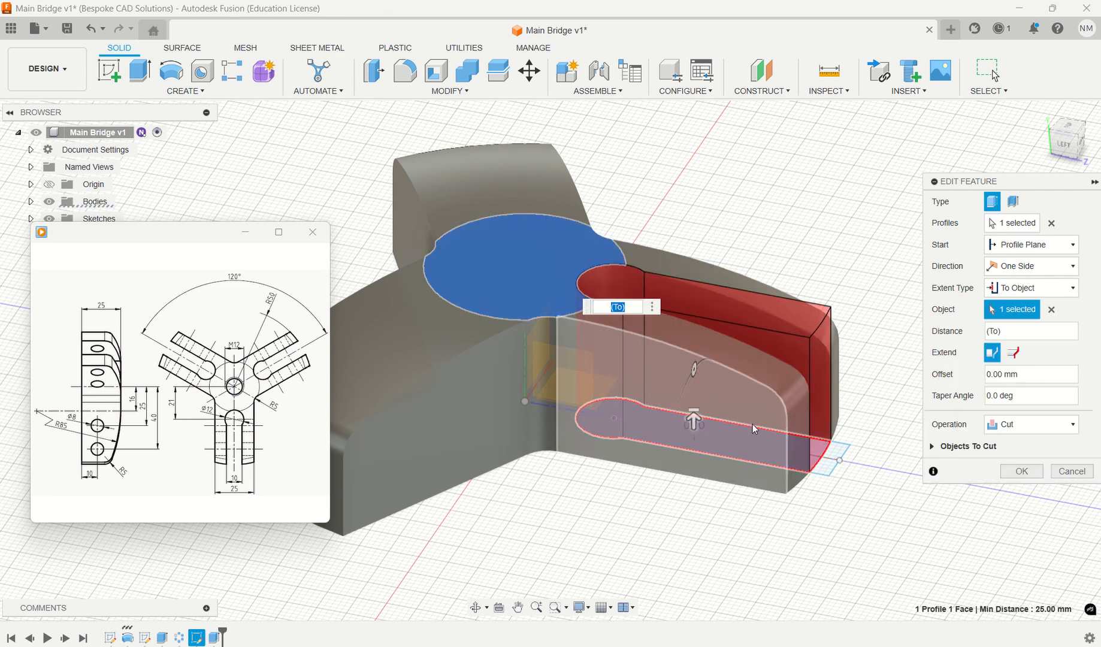
{"action": "left_click", "coordinate": [1021, 472]}
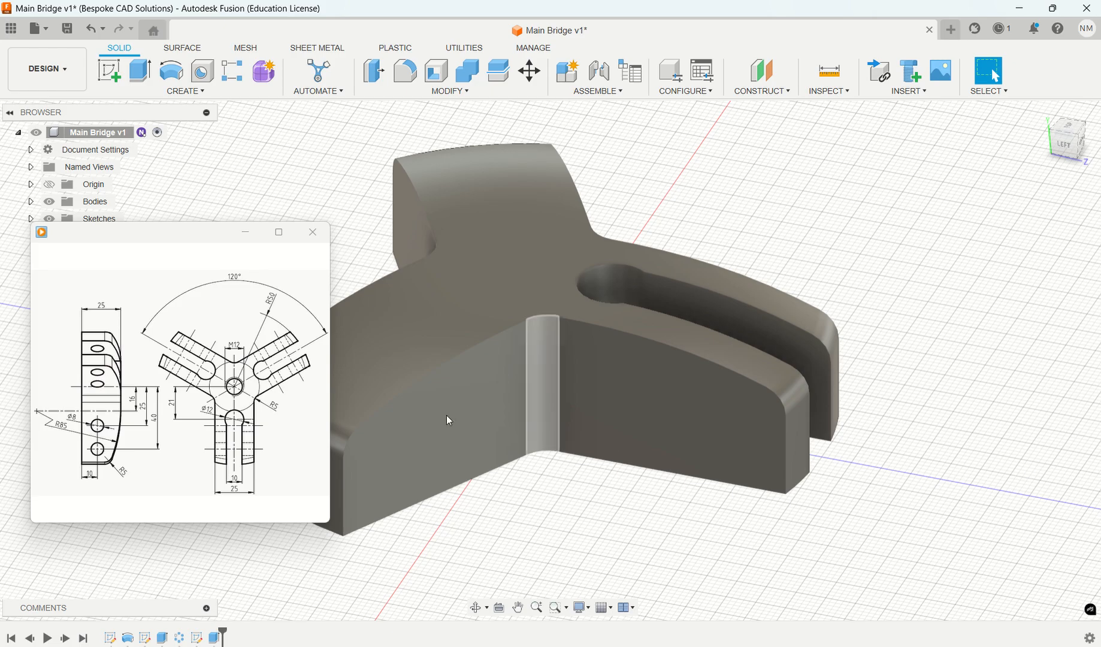
- Start a sketch on the slotted arm's flat side face and draw an 8 mm diameter circle toward the hub
{"action": "left_click", "coordinate": [679, 410]}
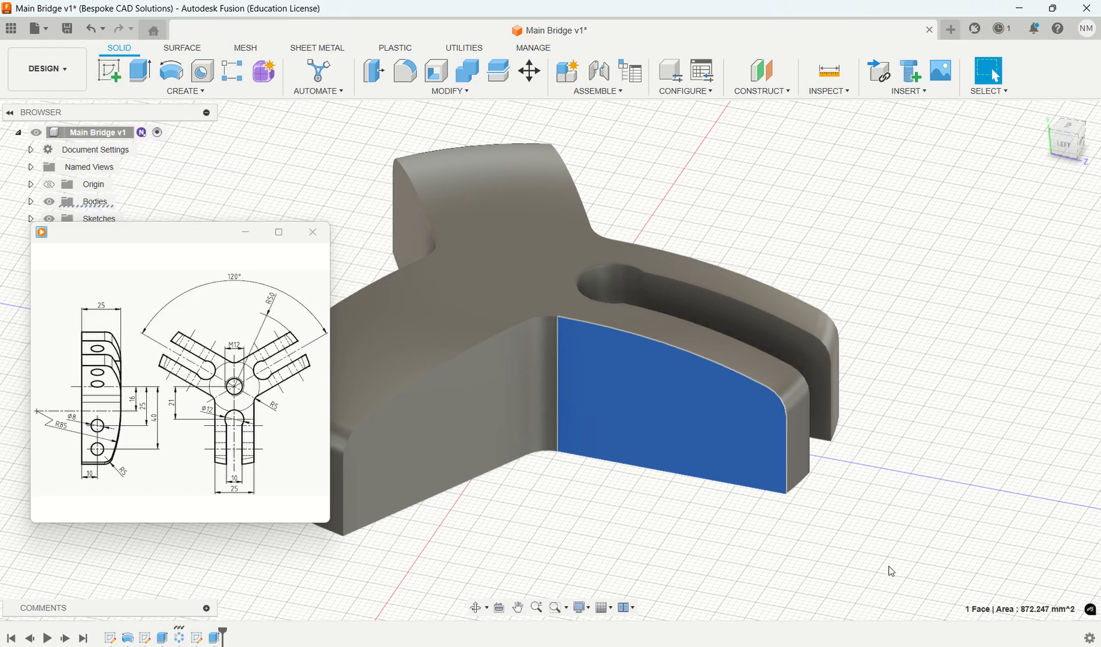
{"action": "middle_click_drag", "start_coordinate": [923, 513], "coordinate": [911, 543], "text": "shift"}
{"action": "left_click", "coordinate": [912, 542]}
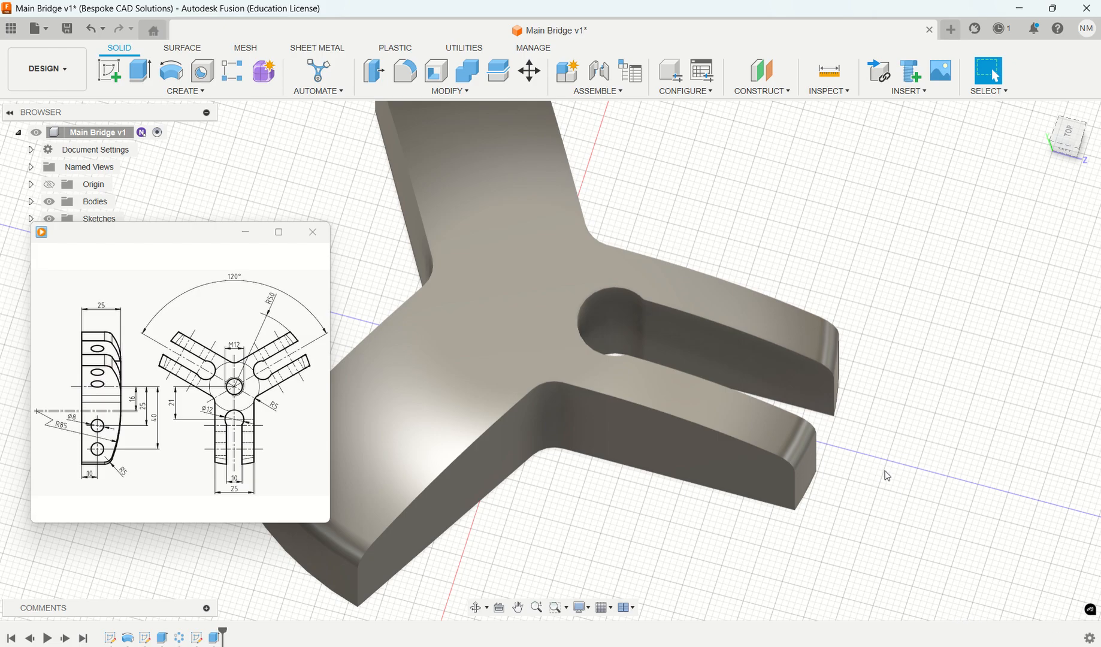
{"action": "left_click", "coordinate": [677, 453]}
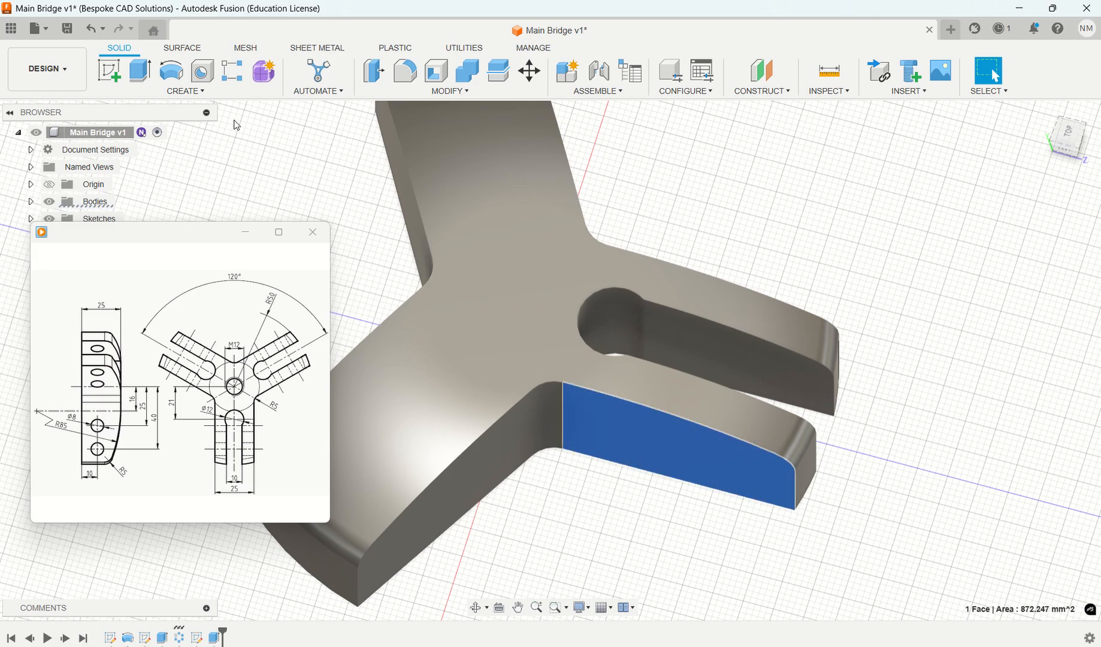
{"action": "left_click", "coordinate": [111, 70]}
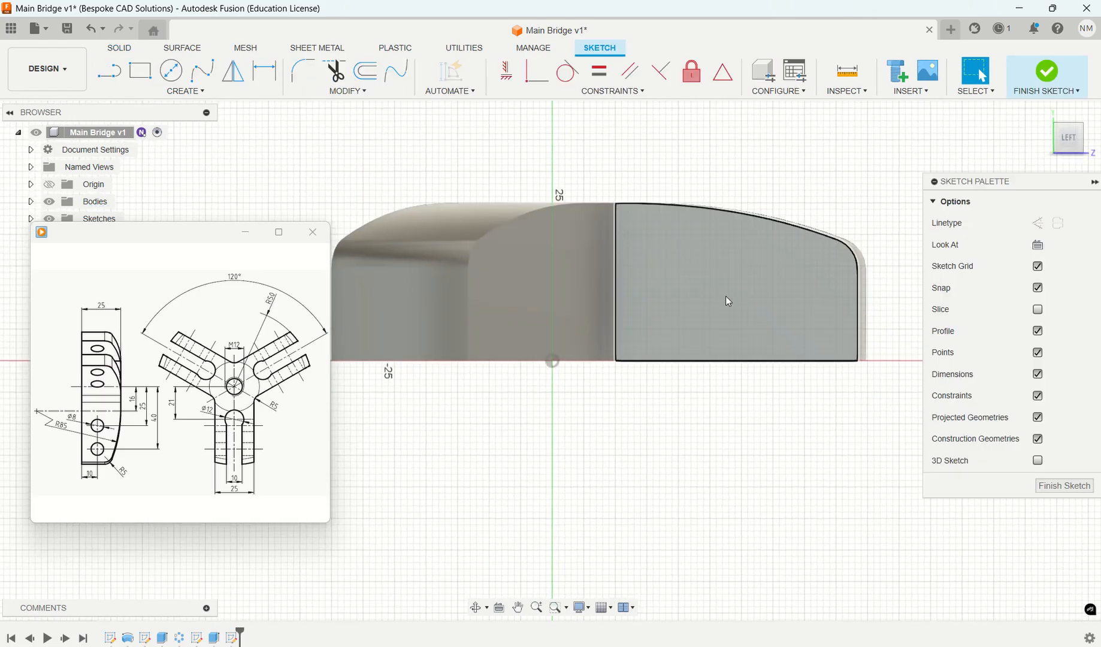
{"action": "left_click", "coordinate": [171, 70]}
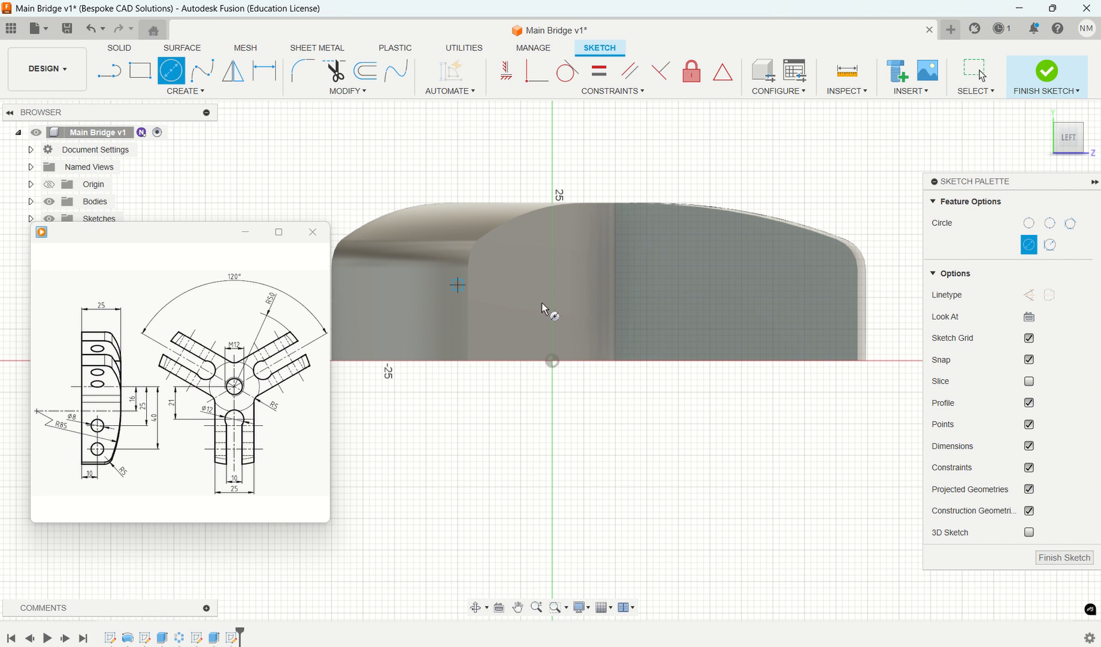
{"action": "left_click", "coordinate": [685, 291]}
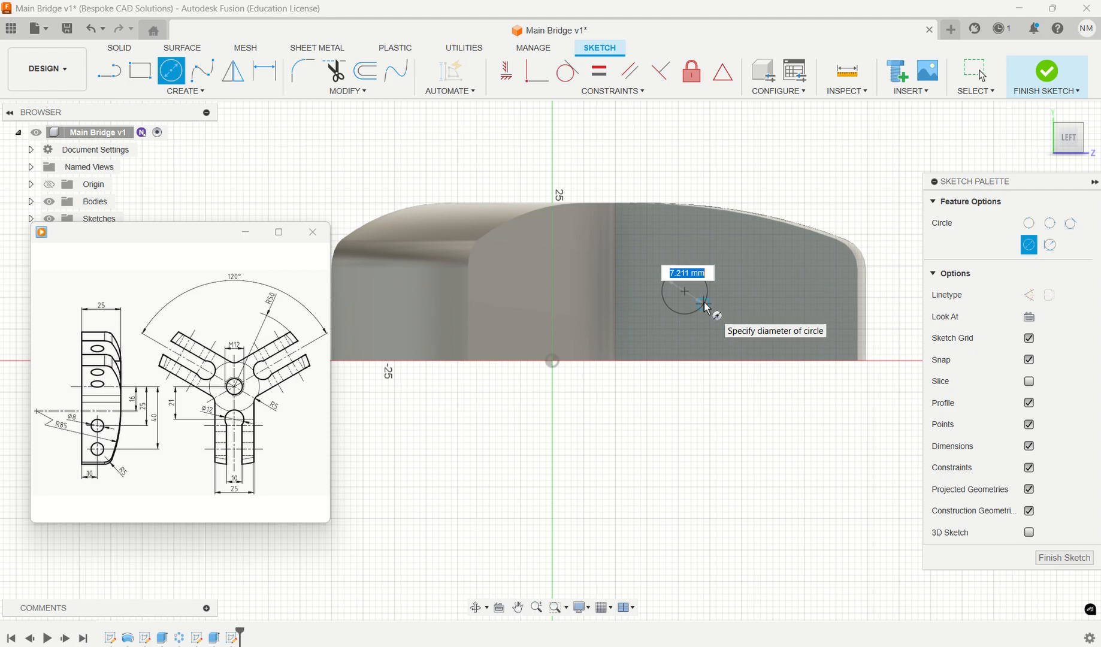
{"action": "type", "text": "8"}
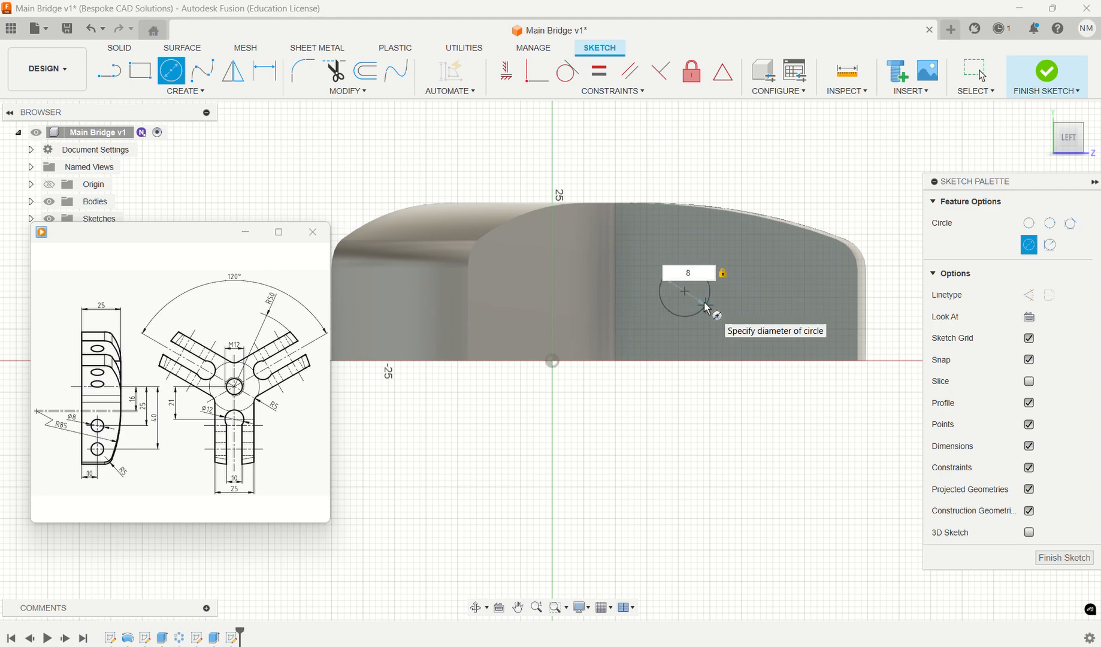
{"action": "key", "text": "Return"}
{"action": "key", "text": "Escape"}
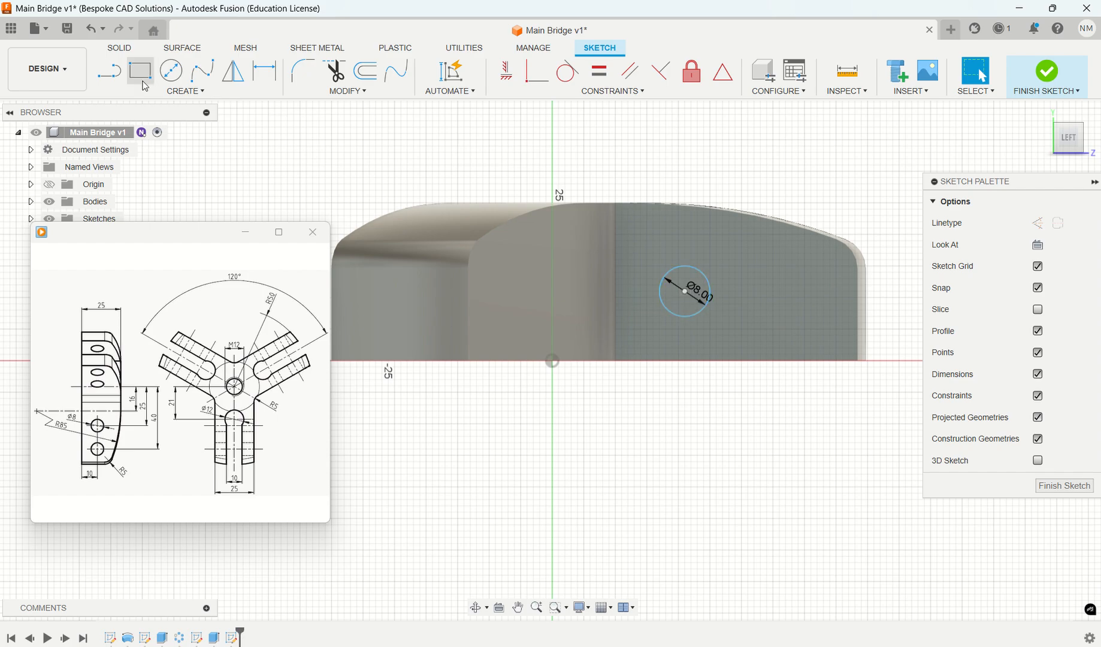
- Draw a second 8 mm diameter circle level with the first, nearer the arm's outer end
{"action": "left_click", "coordinate": [173, 73]}
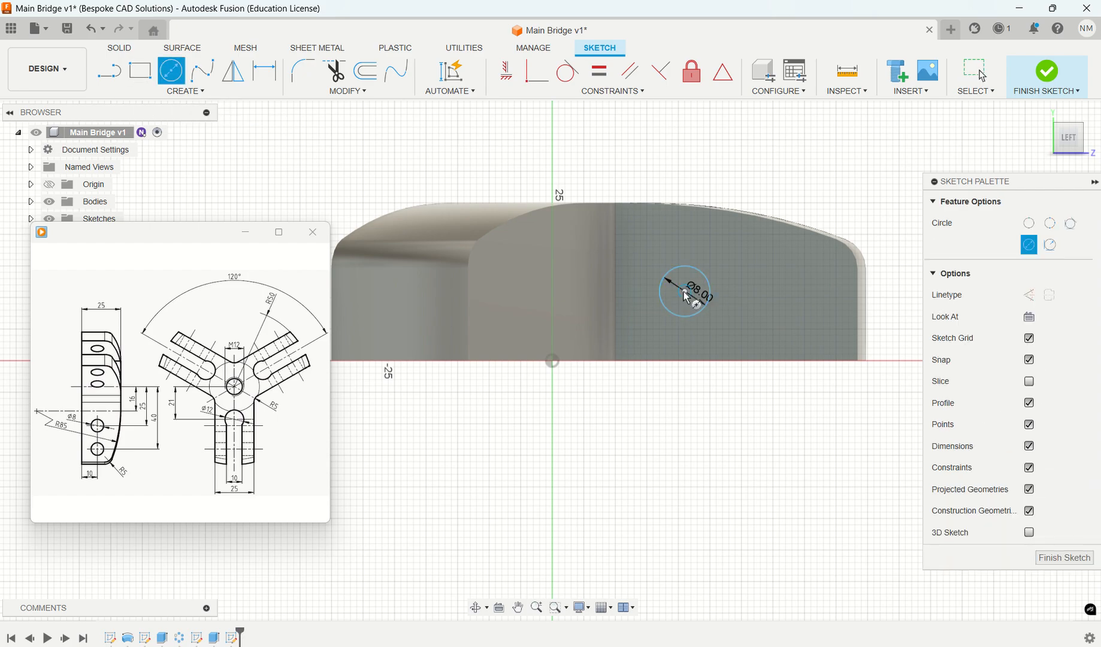
{"action": "left_click", "coordinate": [779, 292]}
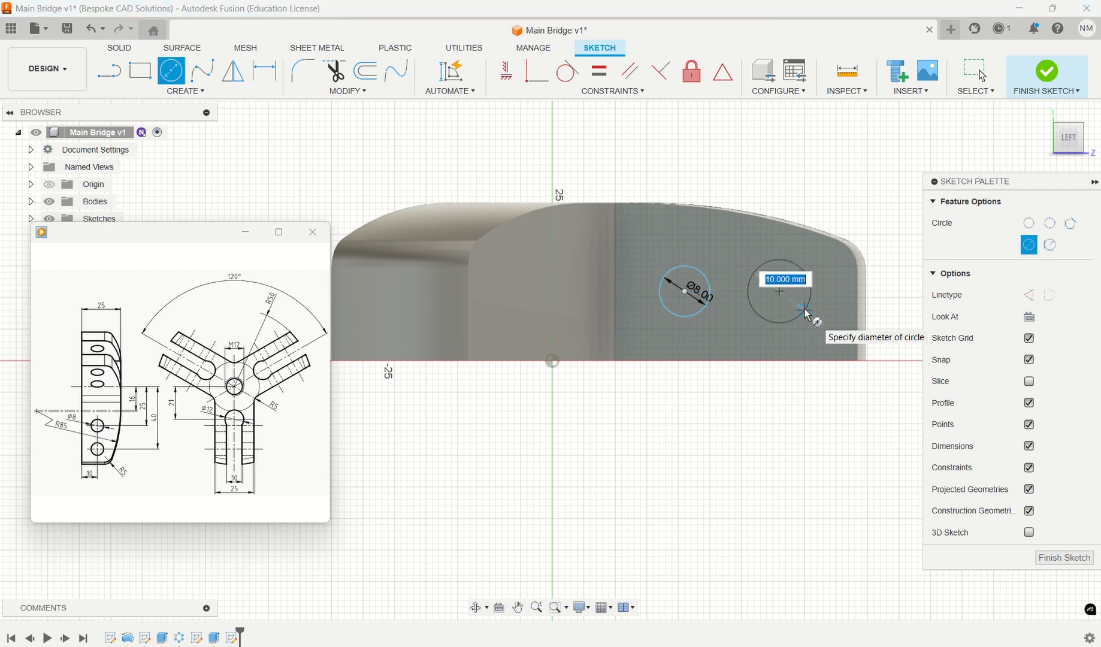
{"action": "type", "text": "8"}
{"action": "key", "text": "Return"}
{"action": "key", "text": "Escape"}
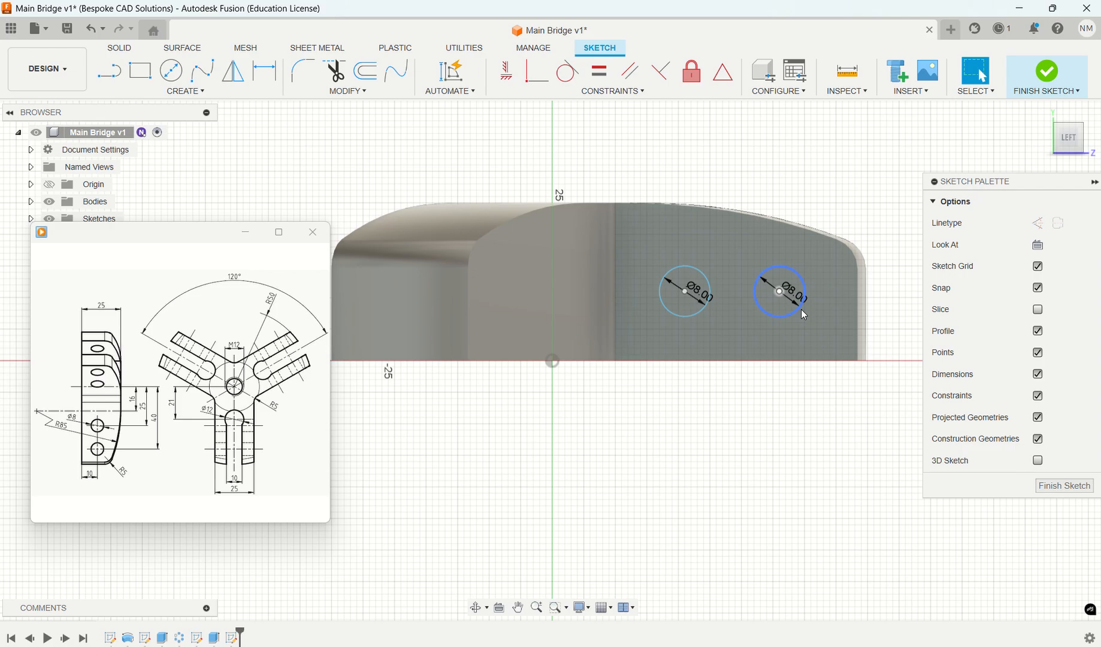
- Dimension the inner 8 mm circle's centre at a horizontal distance of 25 mm from the sketch origin
{"action": "mouse_move", "coordinate": [107, 479]}
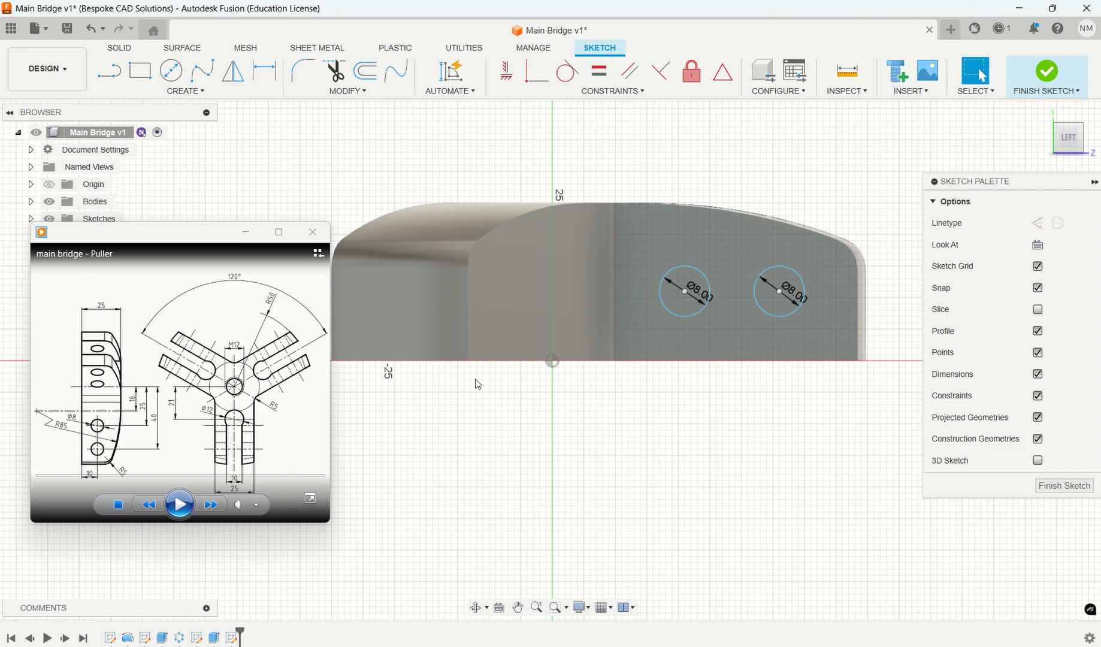
{"action": "left_click", "coordinate": [264, 71]}
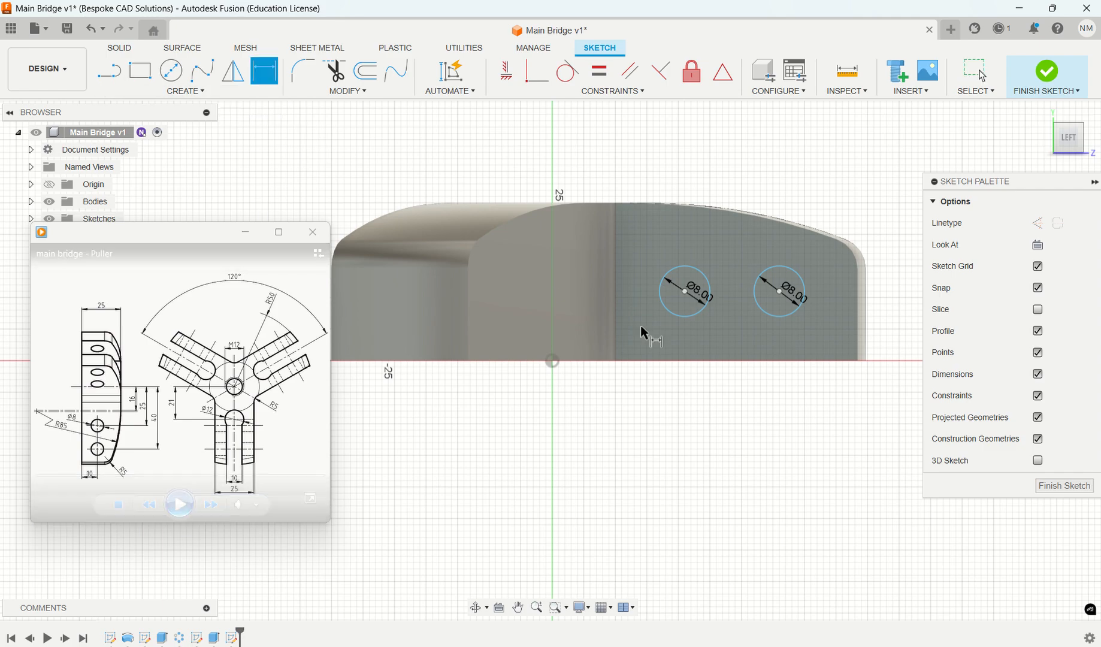
{"action": "left_click", "coordinate": [703, 317]}
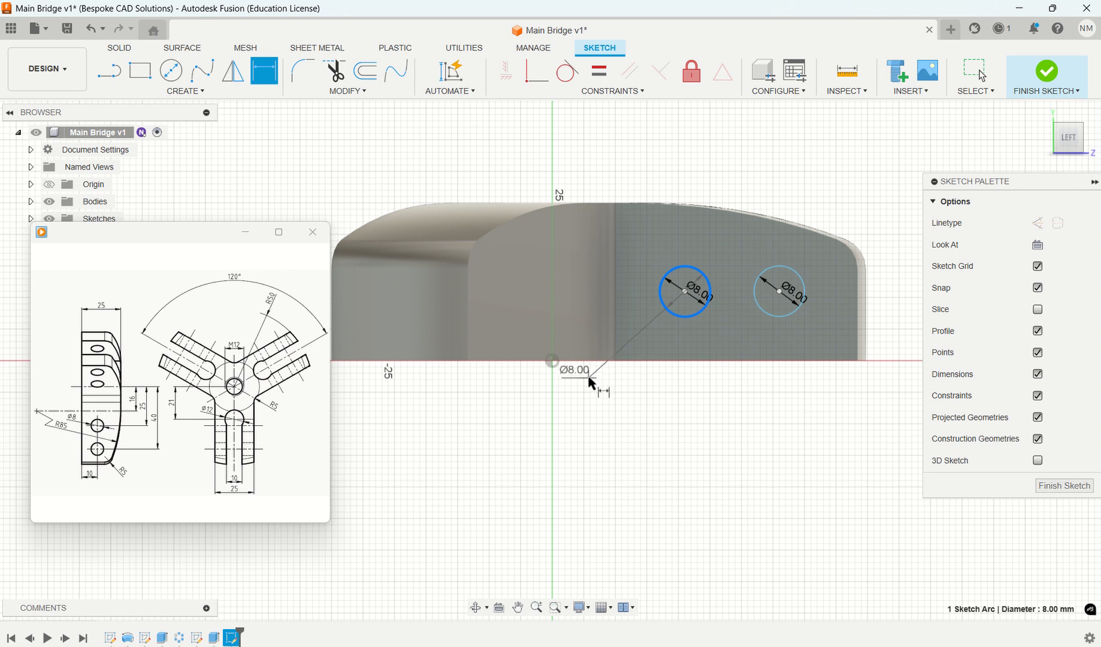
{"action": "middle_click_drag", "start_coordinate": [589, 389], "coordinate": [573, 360], "text": "shift"}
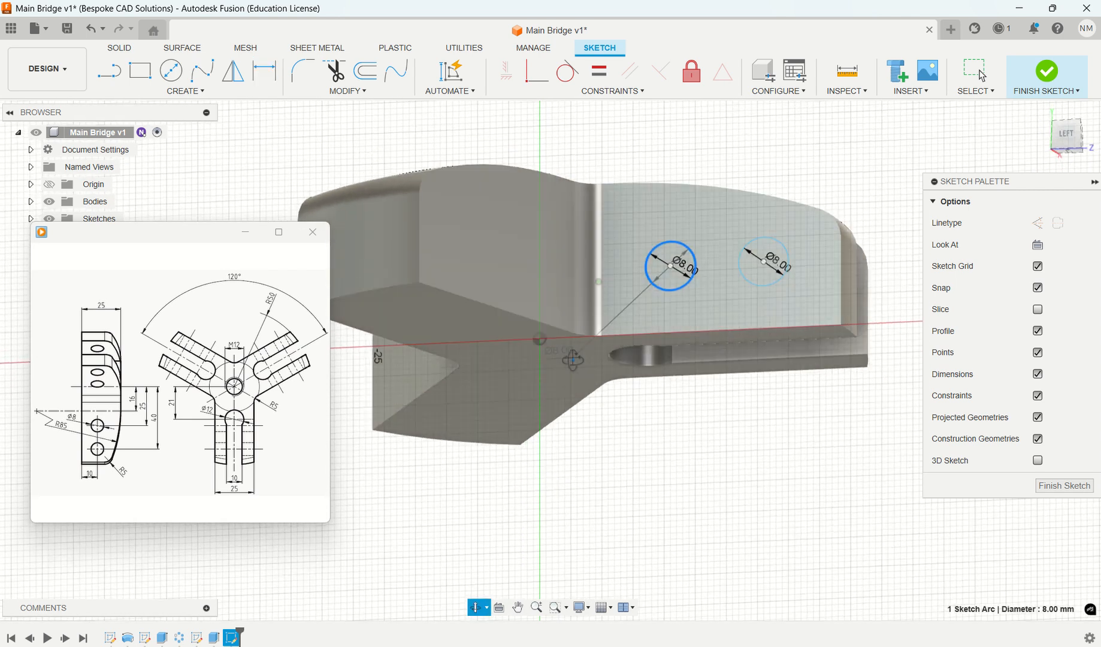
{"action": "left_click", "coordinate": [540, 340]}
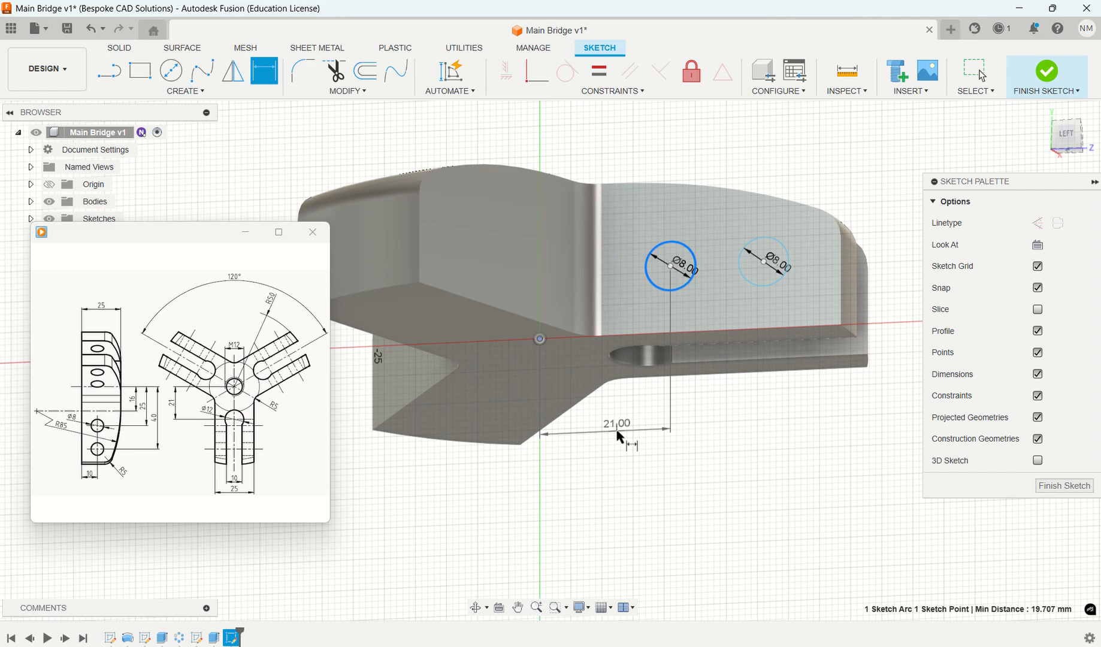
{"action": "left_click", "coordinate": [619, 437]}
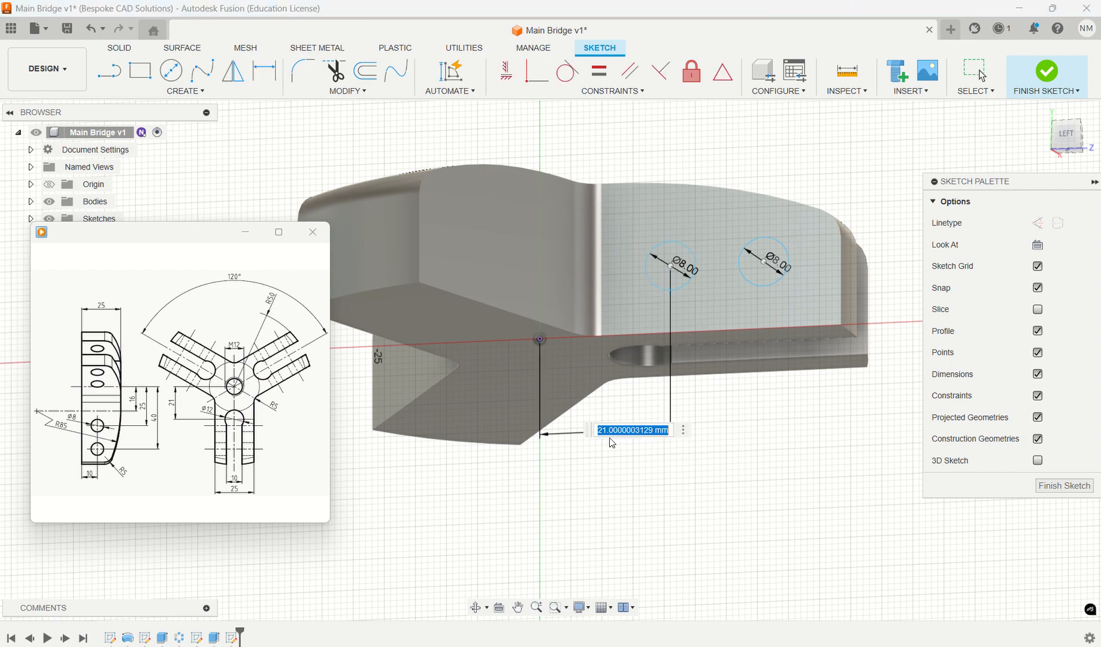
{"action": "type", "text": "25"}
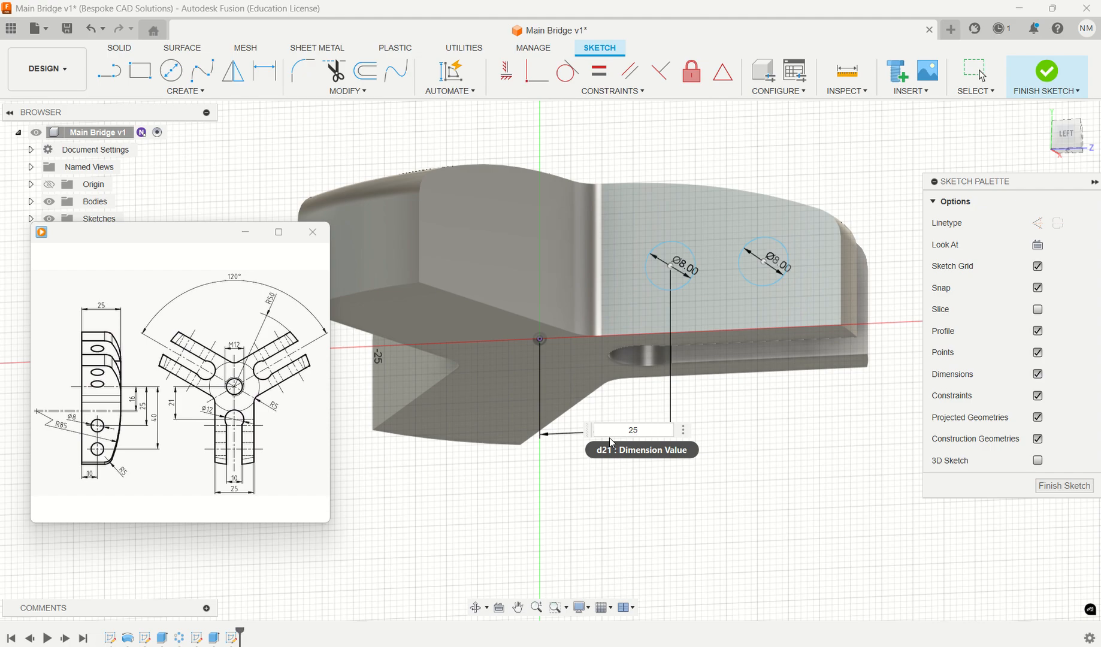
{"action": "key", "text": "Return"}
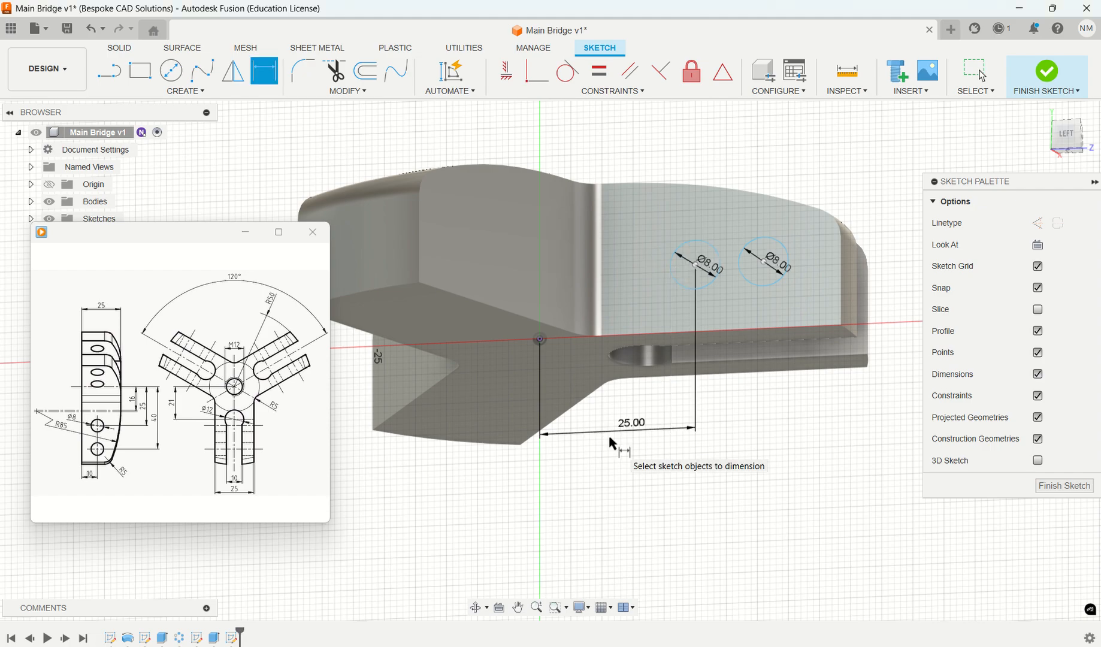
- Dimension the outer 8 mm circle's centre at a horizontal distance of 40 mm from the sketch origin
{"action": "mouse_move", "coordinate": [756, 389]}
{"action": "middle_mouse_down", "text": "shift"}
{"action": "mouse_move", "coordinate": [762, 417]}
{"action": "mouse_move", "coordinate": [758, 398]}
{"action": "middle_mouse_up", "text": "shift"}
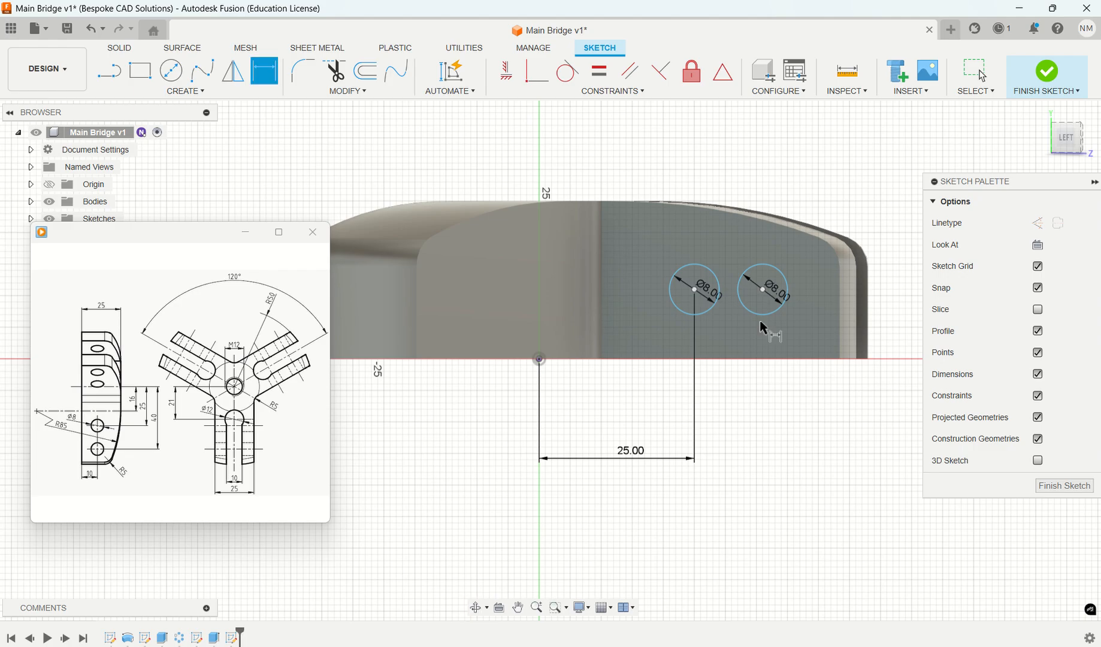
{"action": "left_click", "coordinate": [778, 313]}
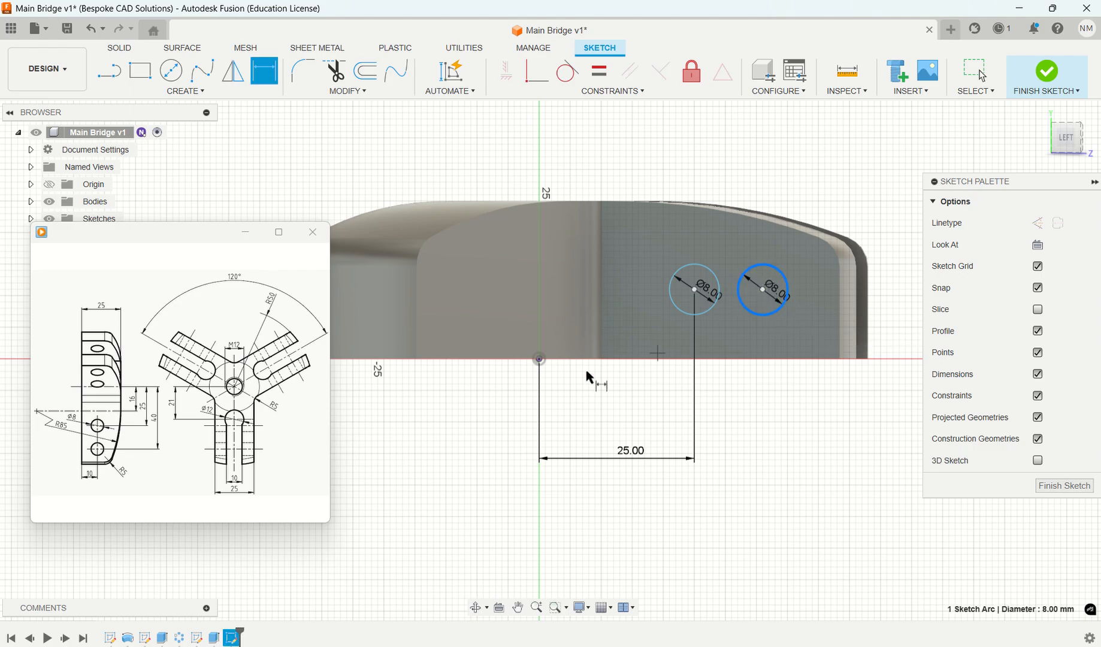
{"action": "left_click", "coordinate": [540, 359]}
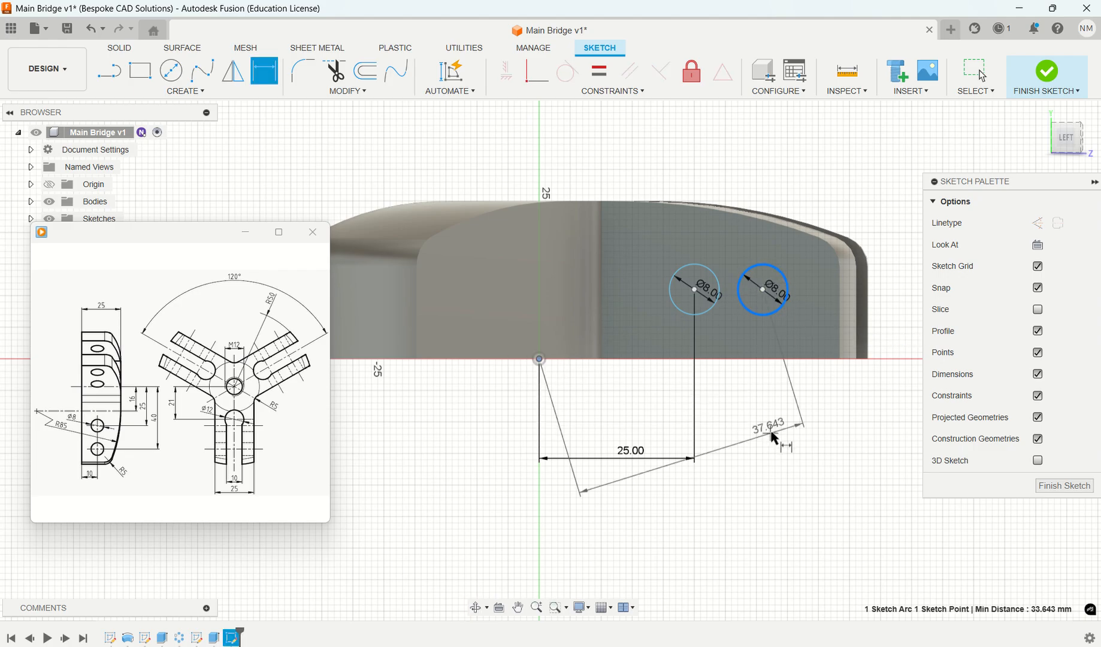
{"action": "left_click", "coordinate": [732, 492]}
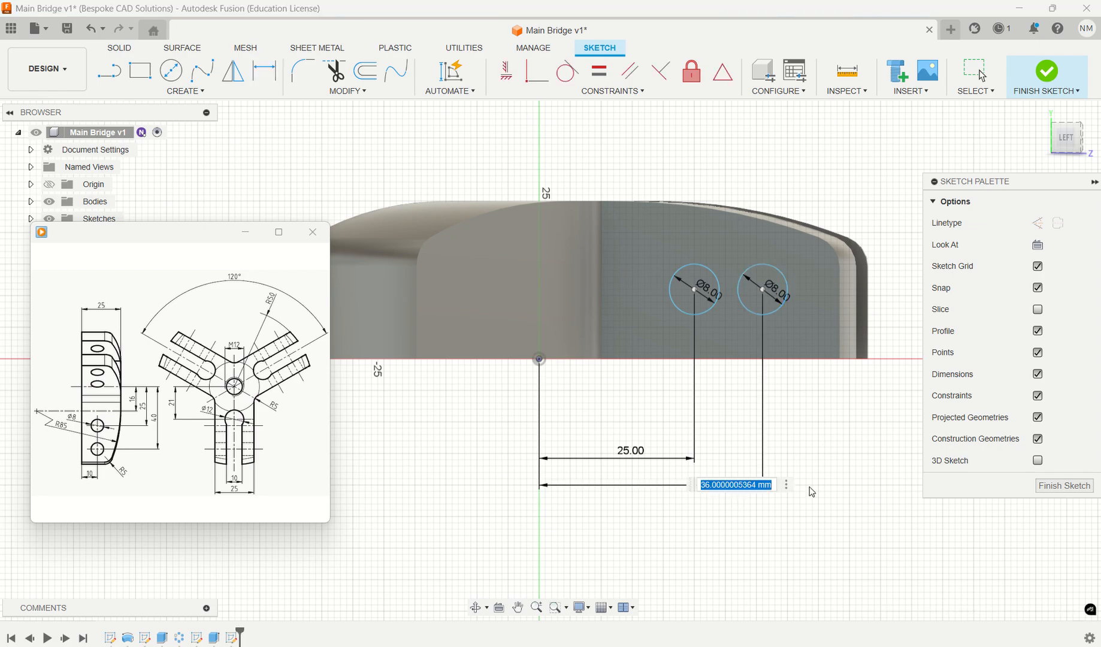
{"action": "type", "text": "40"}
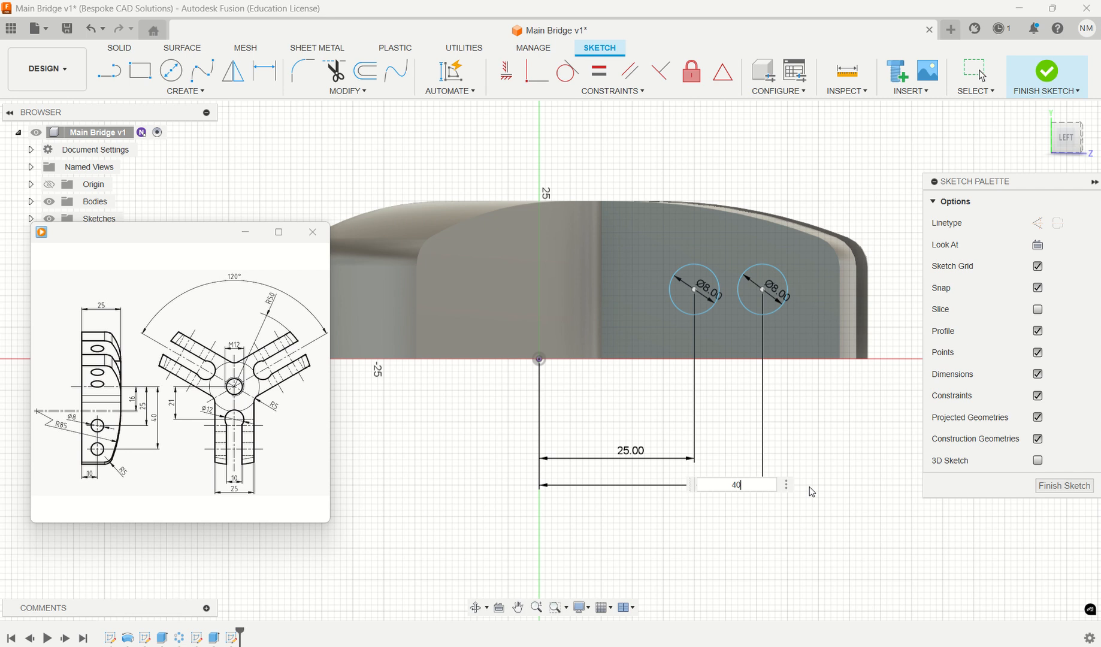
{"action": "key", "text": "Return"}
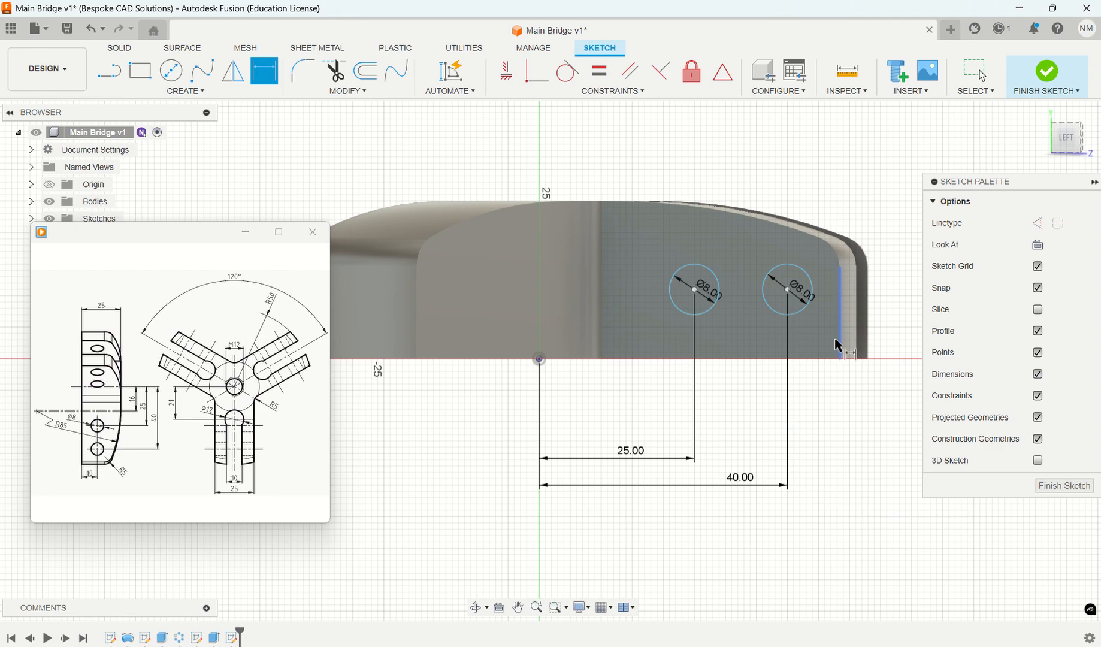
{"action": "left_click", "coordinate": [813, 288]}
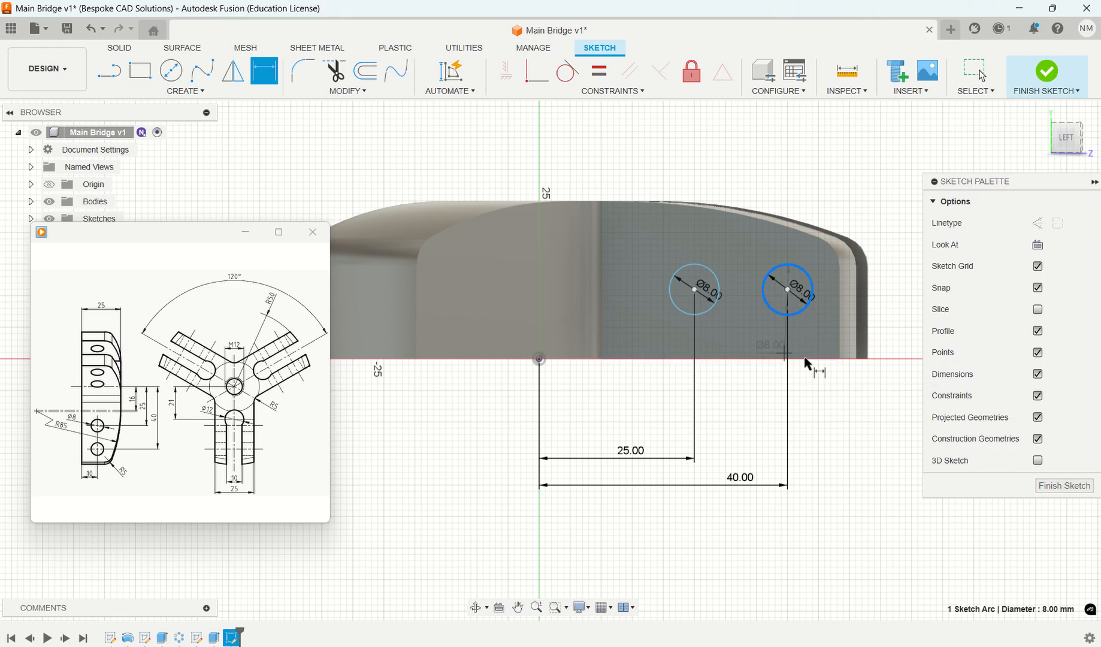
{"action": "left_click", "coordinate": [737, 393]}
{"action": "left_click", "coordinate": [277, 82]}
{"action": "key", "text": "Escape"}
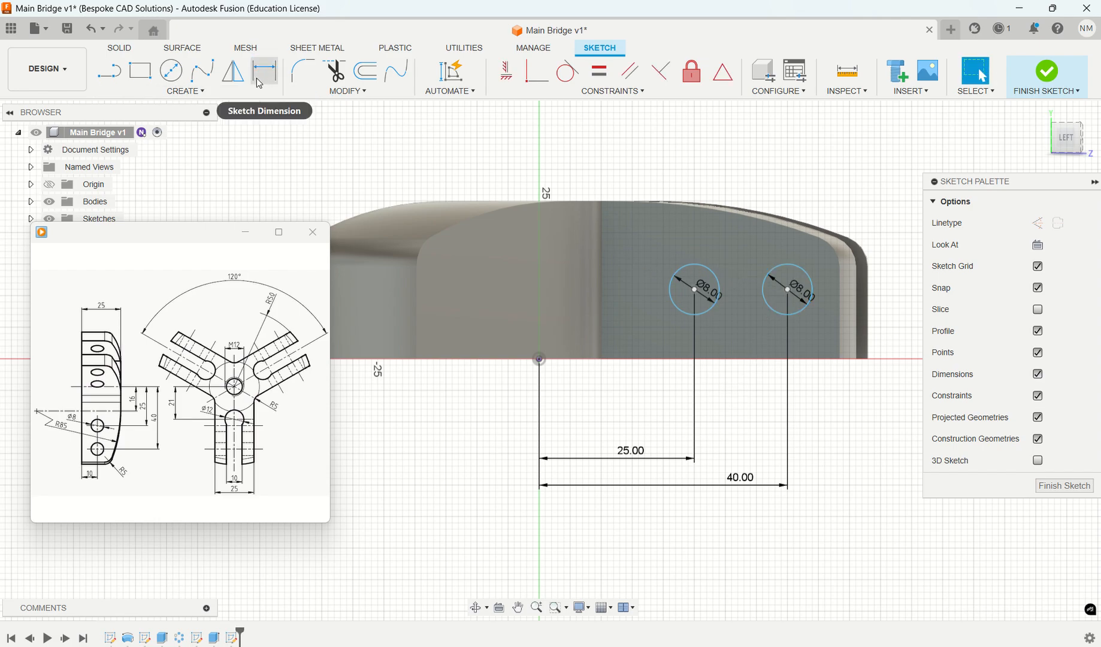
- Dimension the inner circle's centre 10 mm above the arm's straight bottom edge
{"action": "left_click", "coordinate": [259, 83]}
{"action": "left_click", "coordinate": [719, 292]}
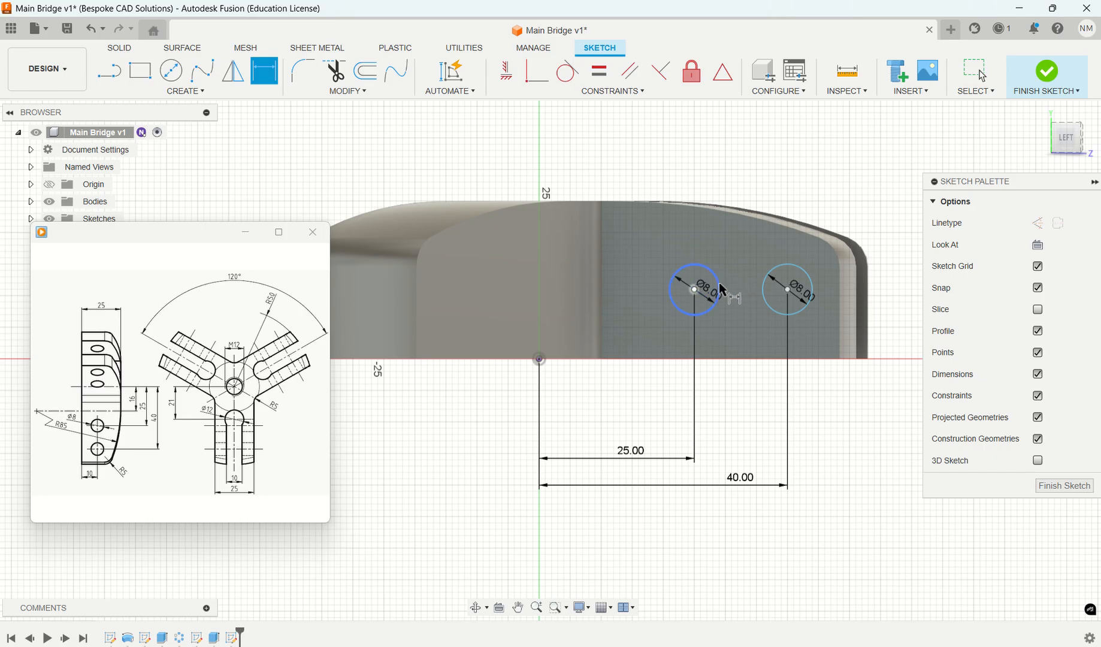
{"action": "left_click", "coordinate": [686, 360]}
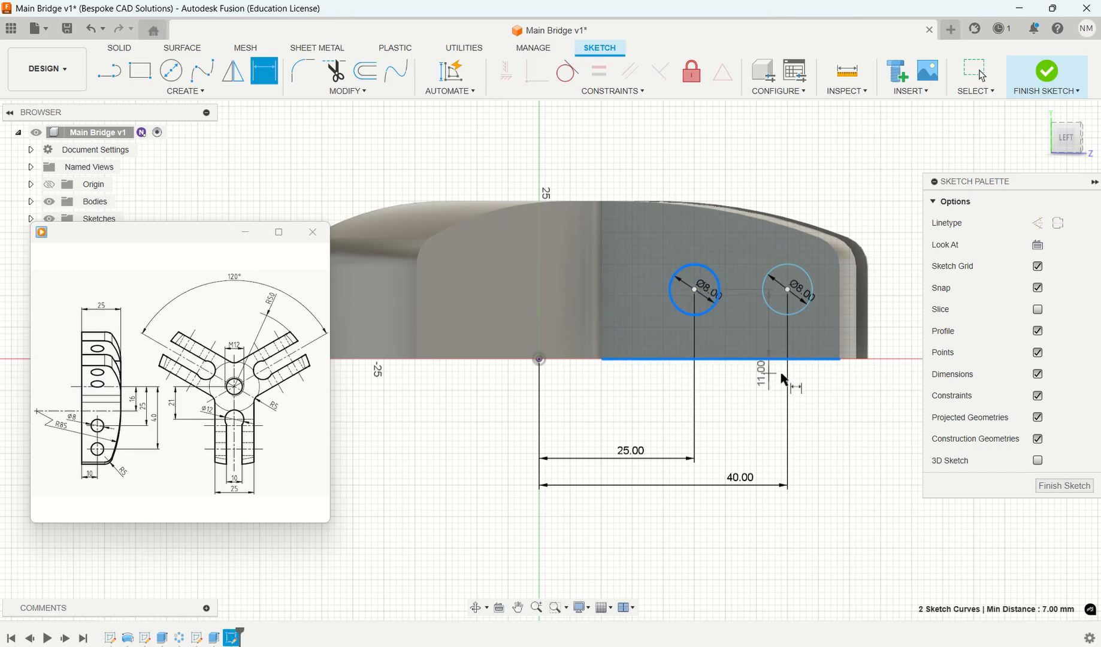
{"action": "left_click", "coordinate": [670, 405]}
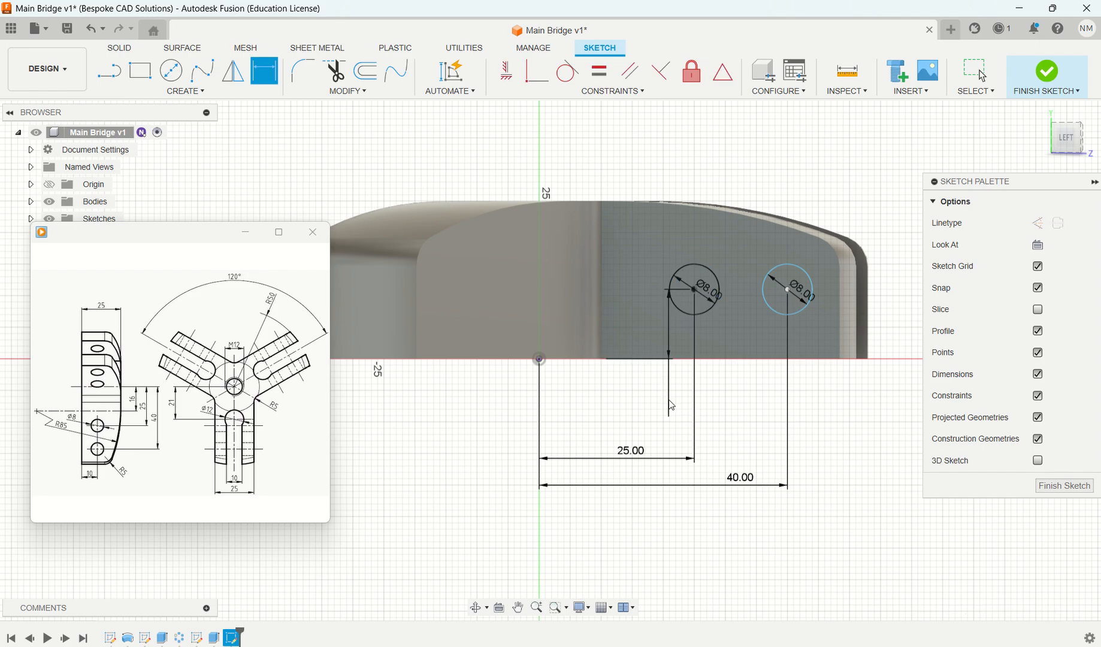
{"action": "type", "text": "10"}
{"action": "key", "text": "Return"}
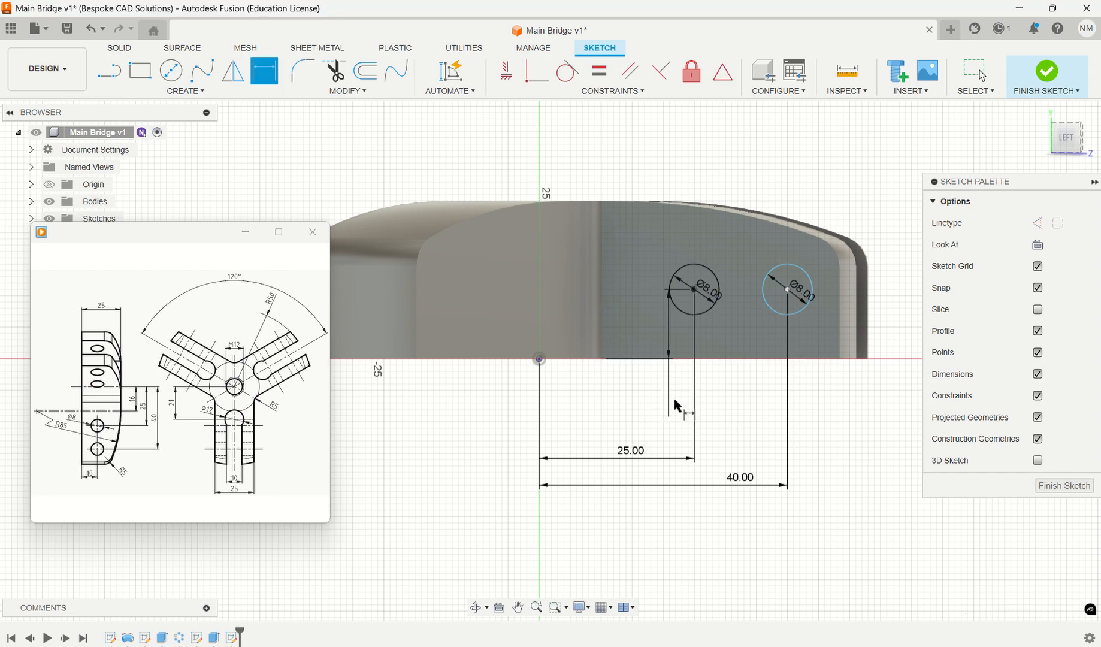
- Dimension the outer circle's centre 10 mm above the same bottom edge and end dimensioning
{"action": "left_click", "coordinate": [772, 313]}
{"action": "left_click", "coordinate": [767, 360]}
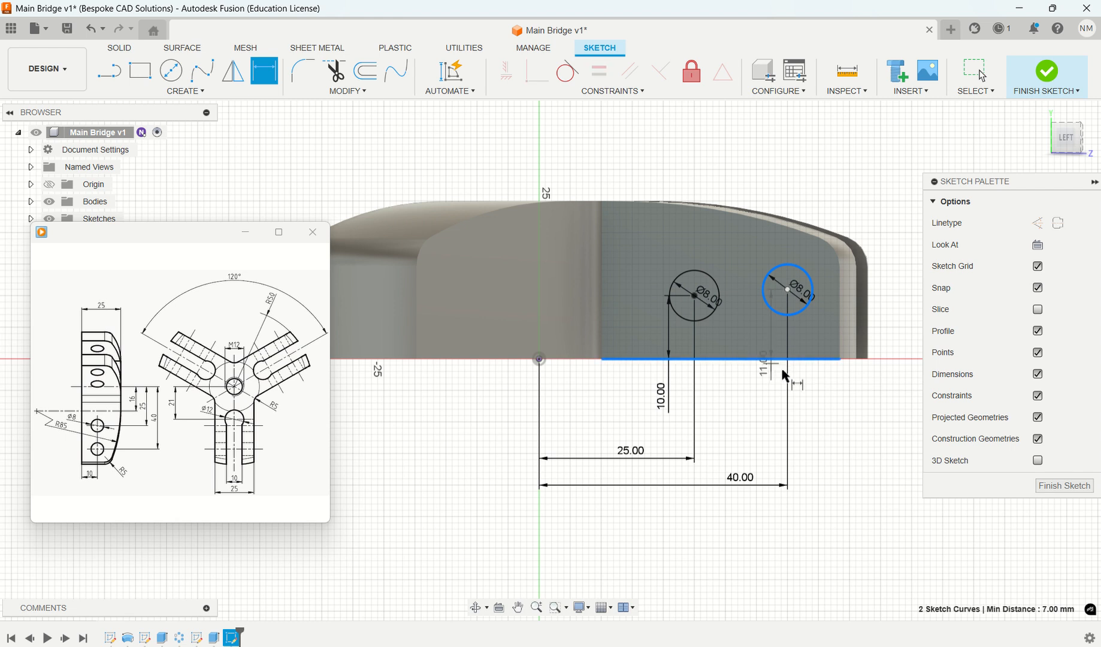
{"action": "left_click", "coordinate": [820, 388]}
{"action": "type", "text": "1"}
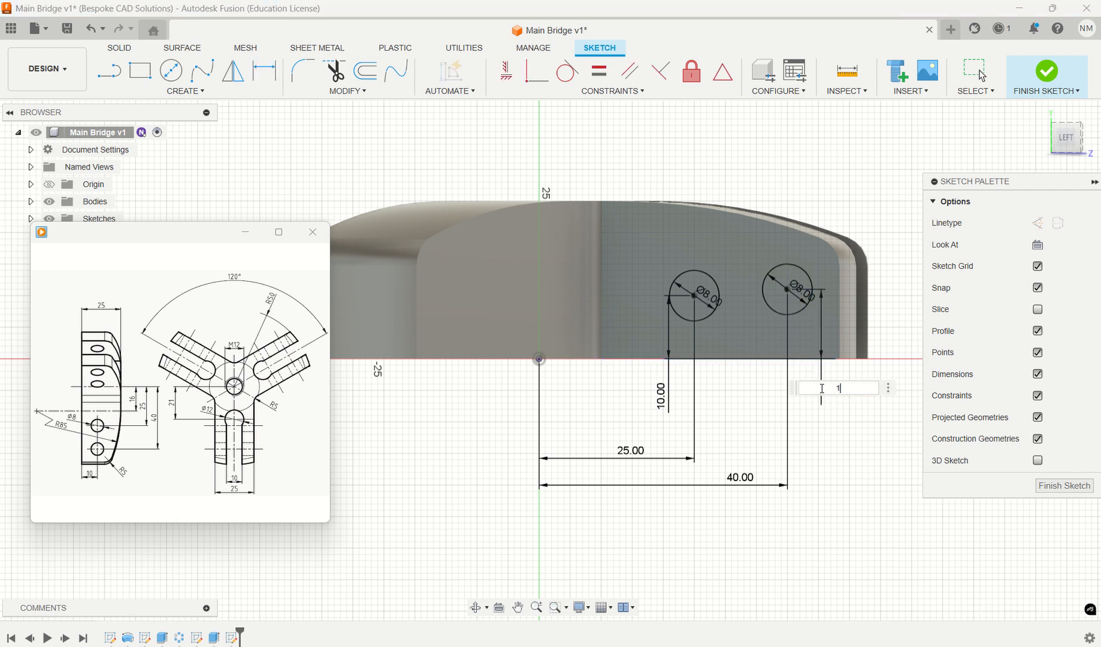
{"action": "type", "text": "0"}
{"action": "key", "text": "Return"}
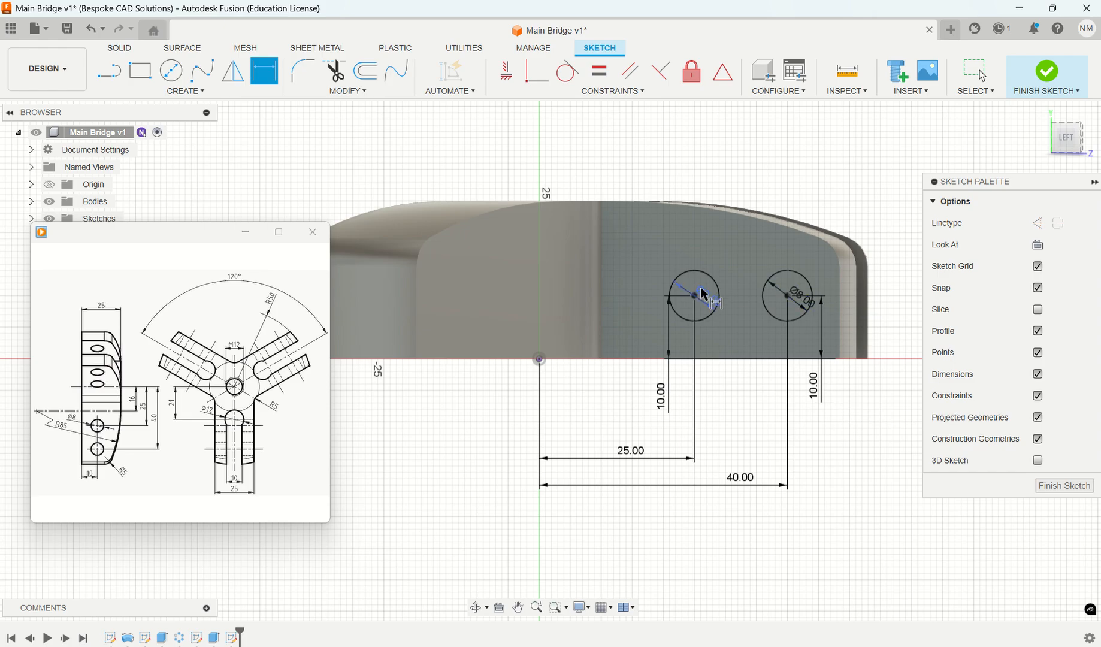
{"action": "key", "text": "Escape"}
- Extrude both 8 mm circles as a cut through the slotted arm, with the extent set To Object at the arm's opposite outer side face
{"action": "middle_click_drag", "start_coordinate": [790, 376], "coordinate": [797, 383], "text": "shift"}
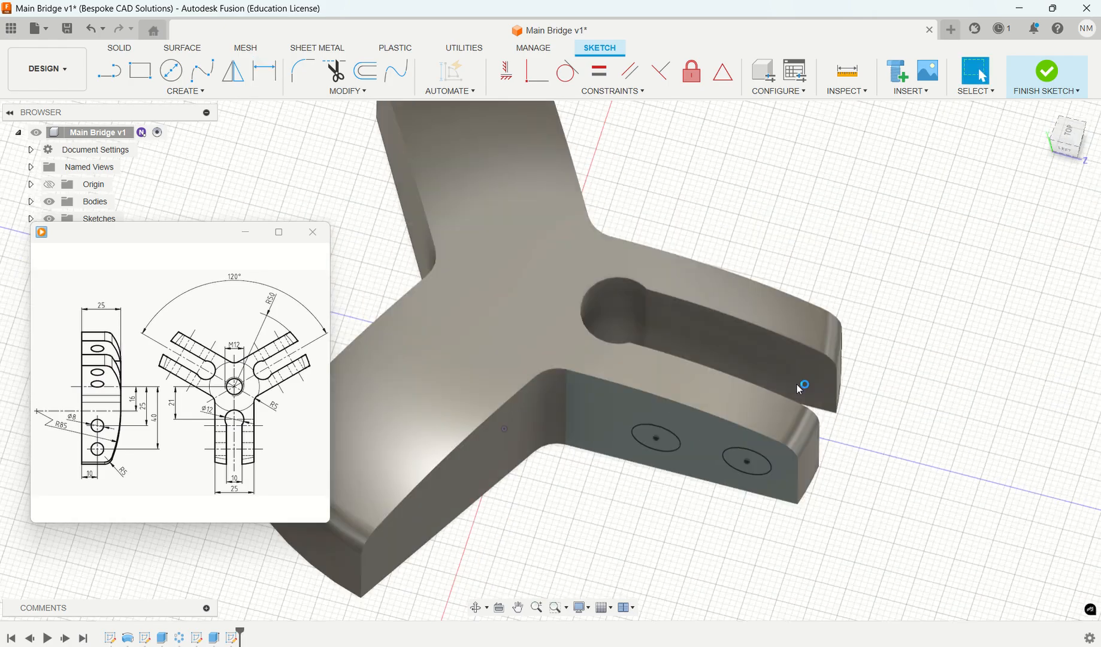
{"action": "key", "text": "e"}
{"action": "left_click", "coordinate": [660, 453]}
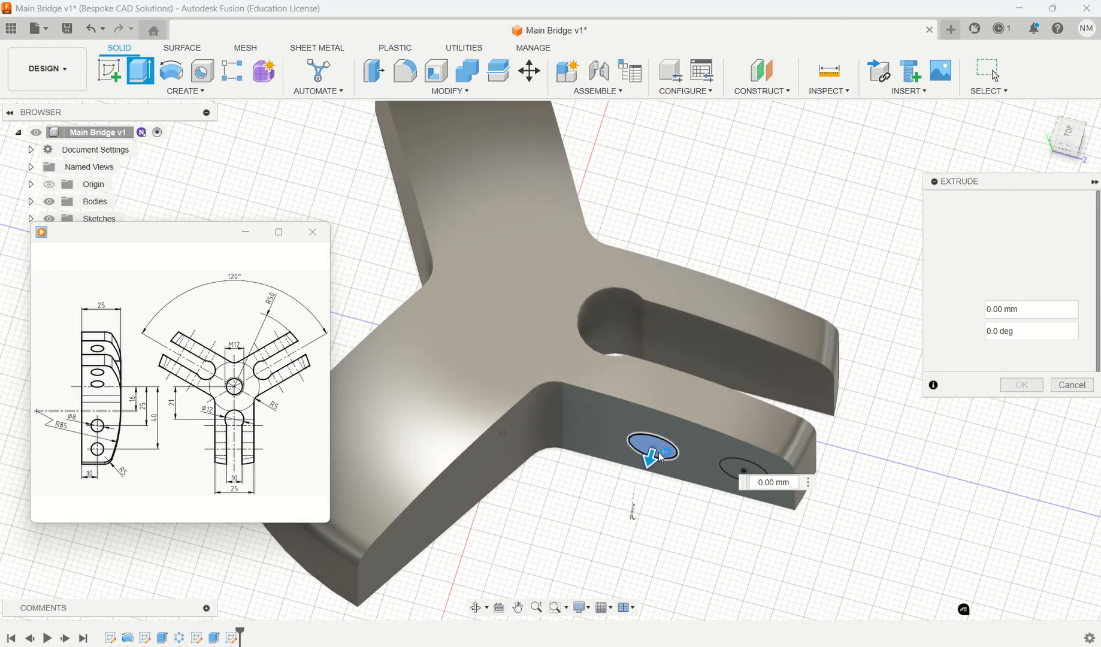
{"action": "left_click", "coordinate": [742, 473]}
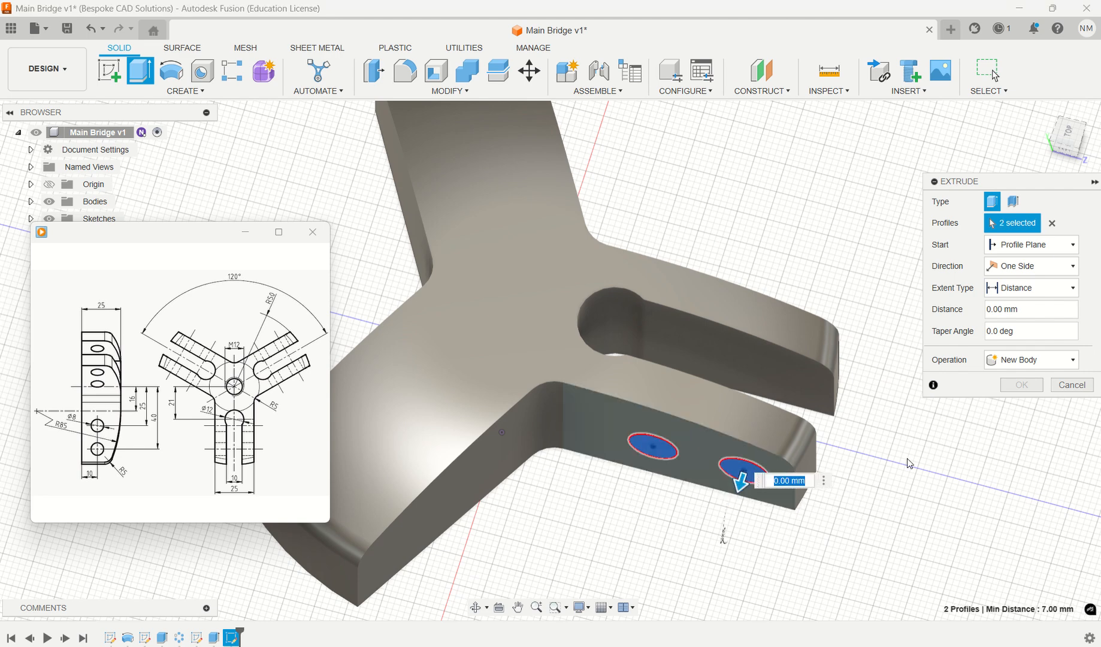
{"action": "left_click", "coordinate": [1048, 362]}
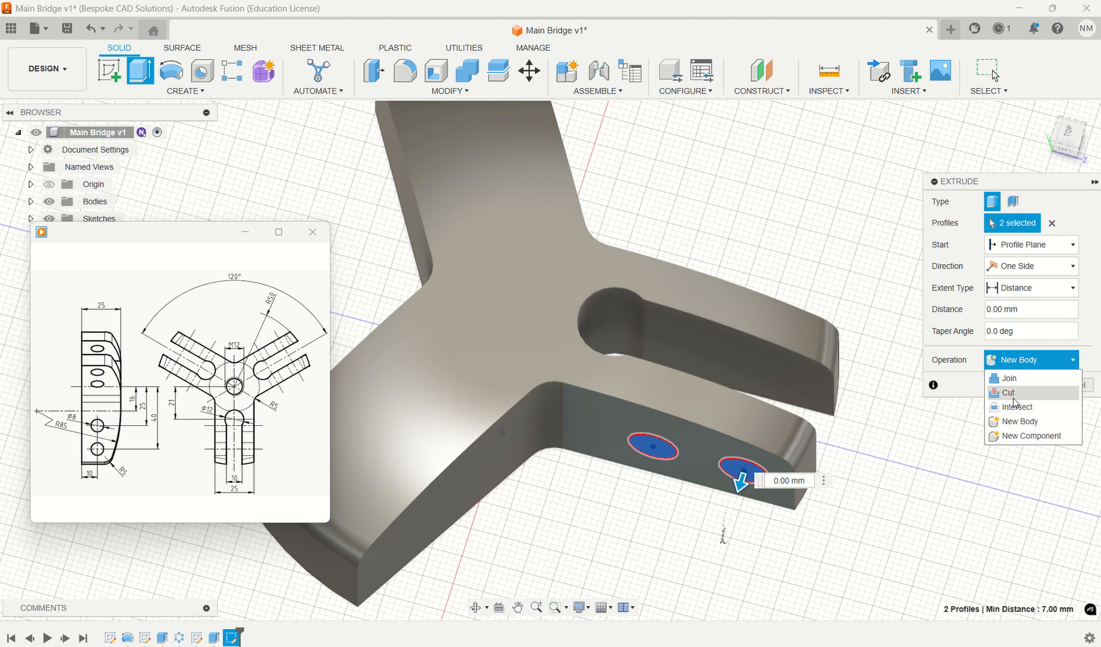
{"action": "left_click", "coordinate": [1015, 394]}
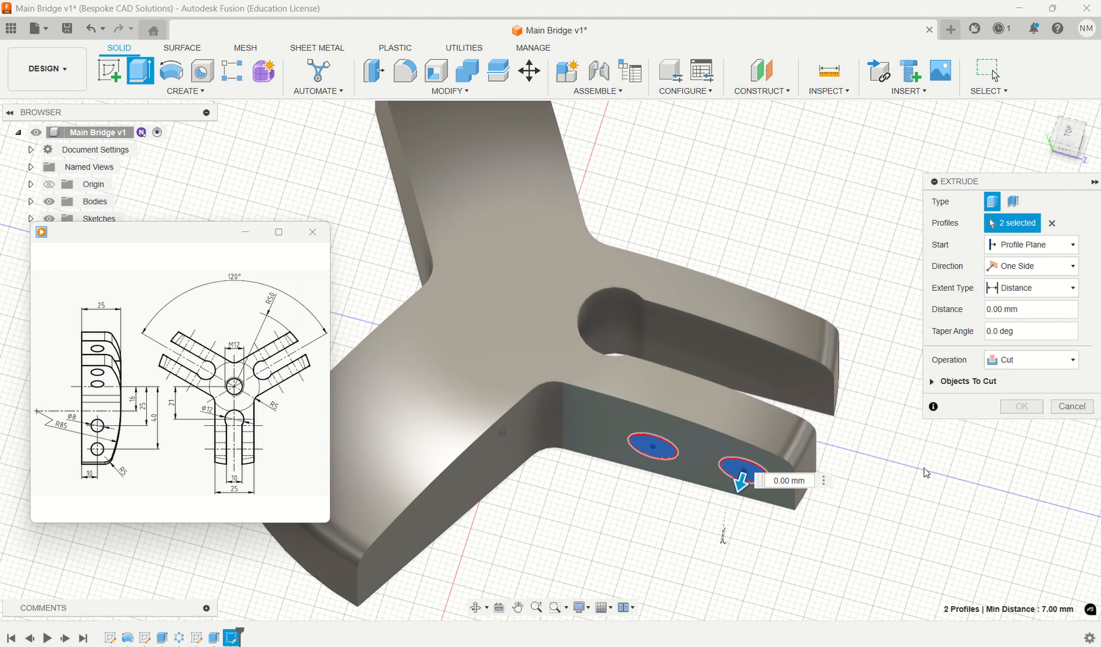
{"action": "middle_click_drag", "start_coordinate": [924, 473], "coordinate": [835, 431], "text": "shift"}
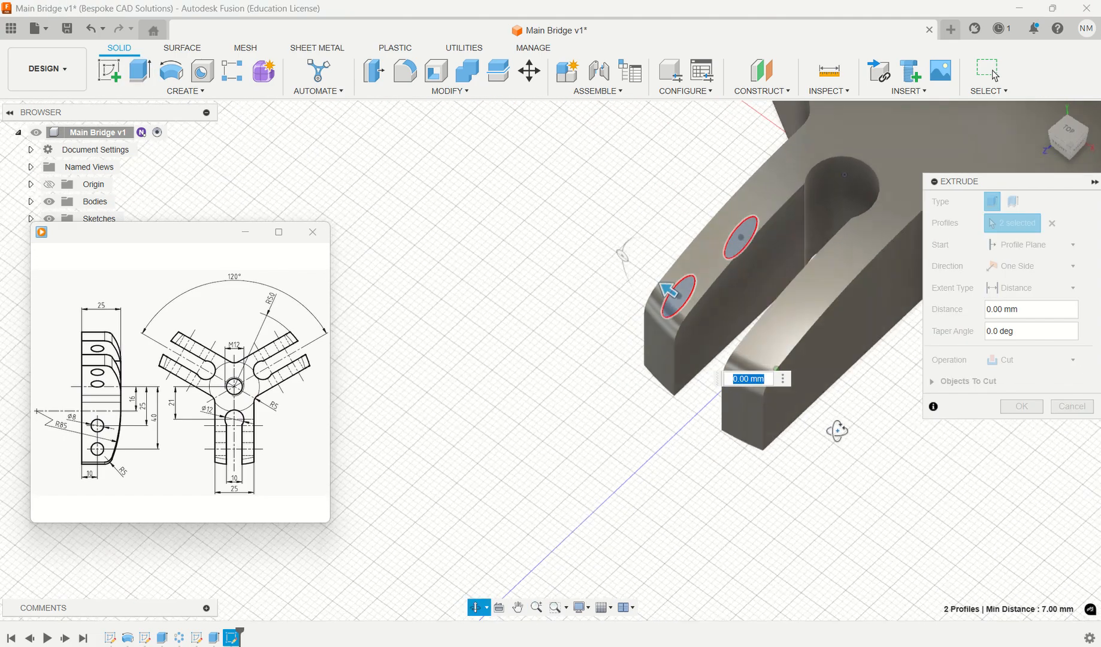
{"action": "left_click", "coordinate": [1060, 297]}
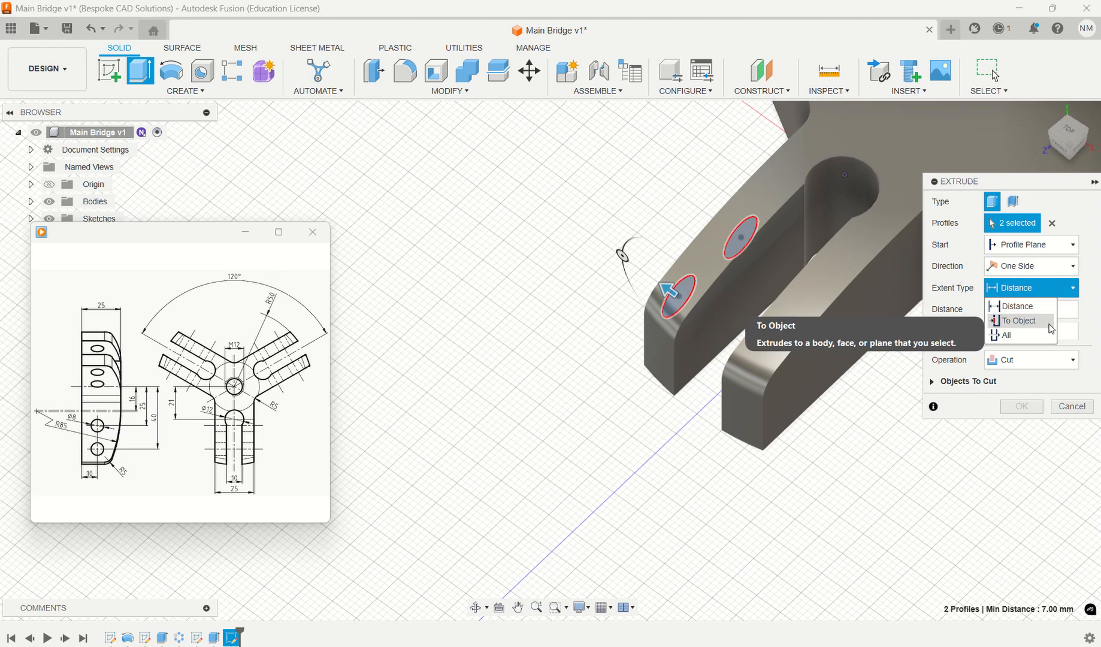
{"action": "left_click", "coordinate": [1049, 321]}
{"action": "left_click", "coordinate": [837, 363]}
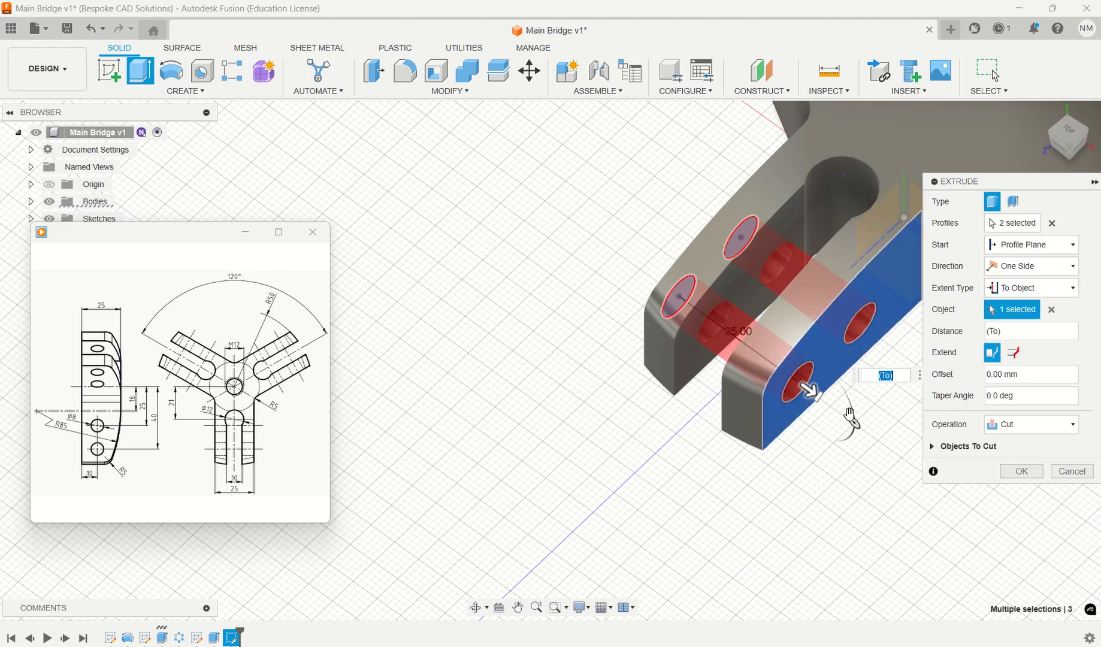
{"action": "left_click", "coordinate": [1013, 471]}
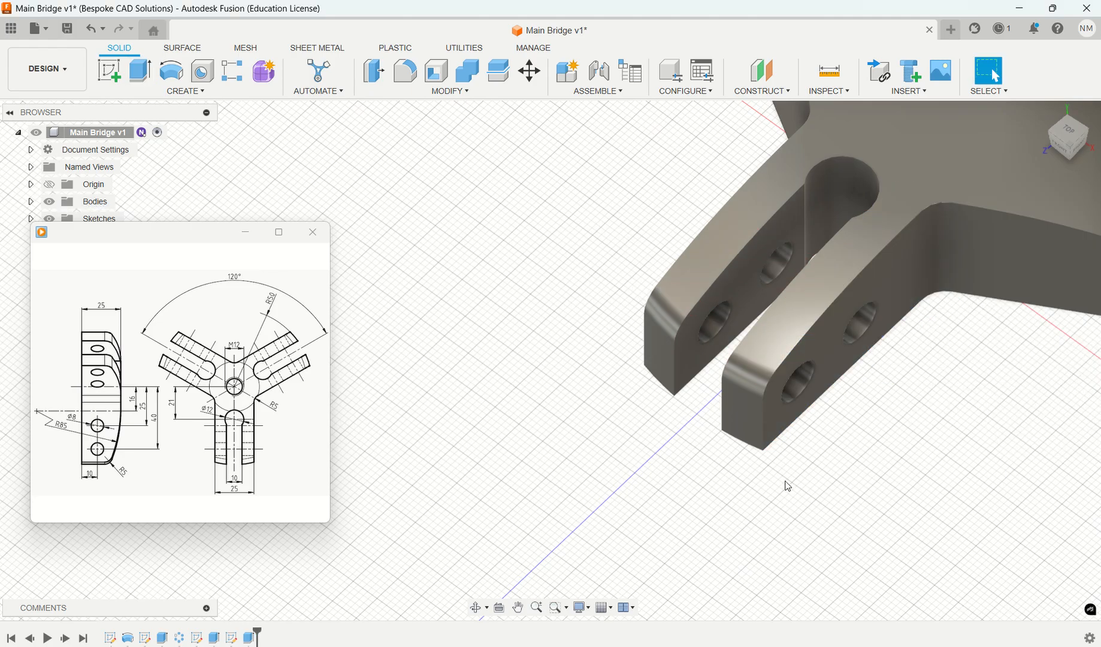
{"action": "middle_click_drag", "start_coordinate": [784, 484], "coordinate": [951, 406], "text": "shift"}
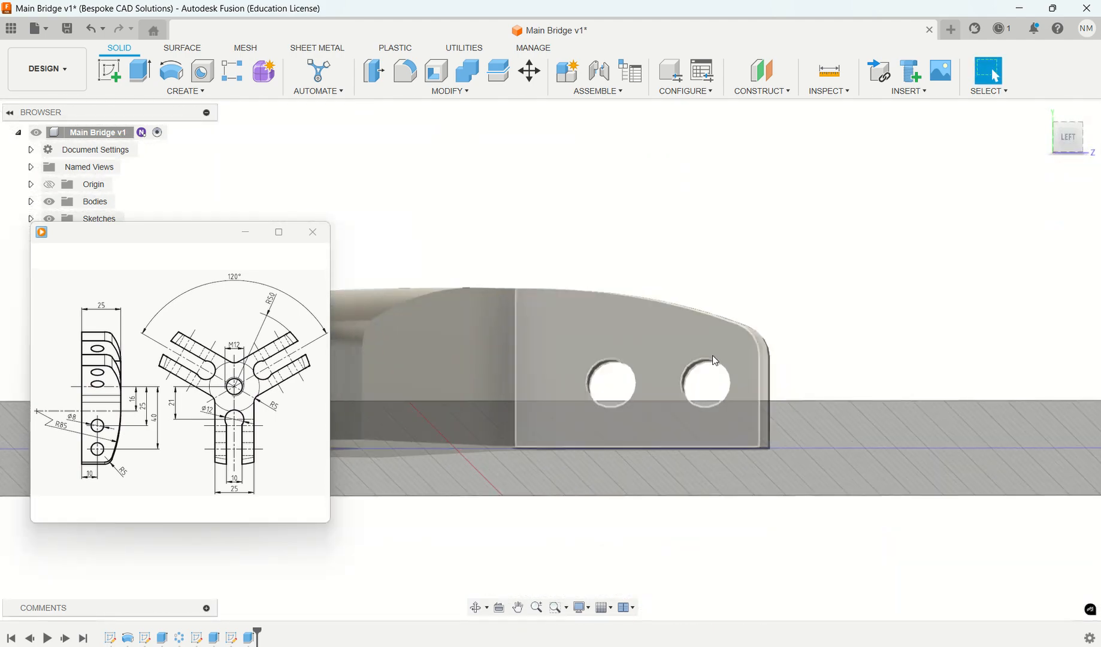
- Examine the slotted arm's side face and cross holes square-on and in the home view, and highlight the hole and slot cuts in the feature history
{"action": "left_click", "coordinate": [679, 347]}
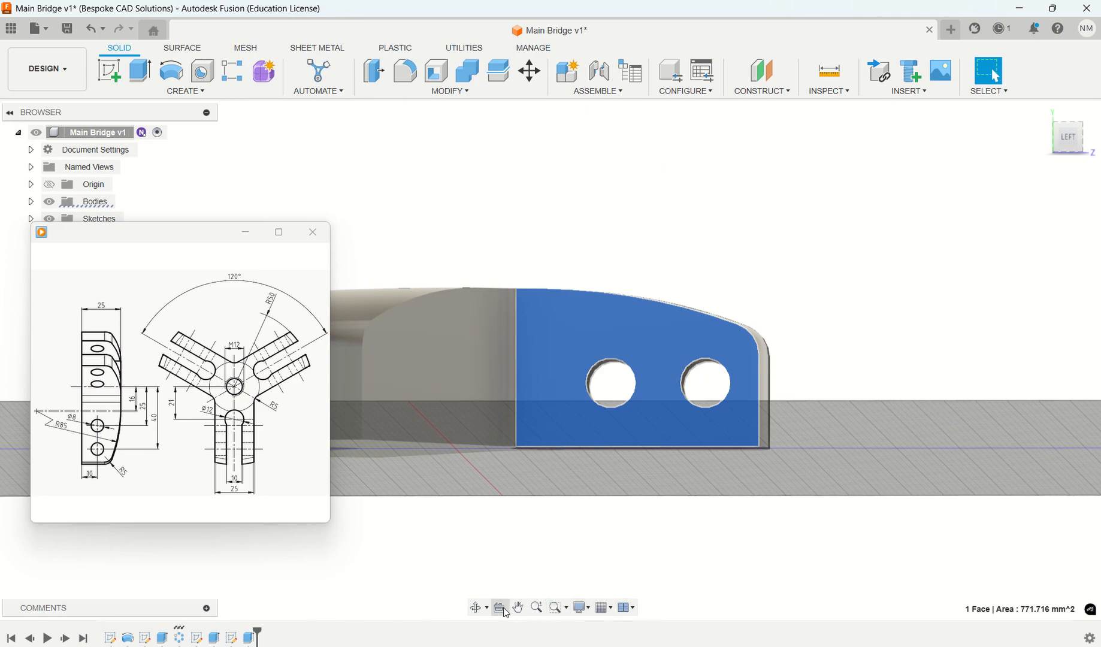
{"action": "left_click", "coordinate": [499, 608]}
{"action": "middle_click_drag", "start_coordinate": [624, 489], "coordinate": [860, 482]}
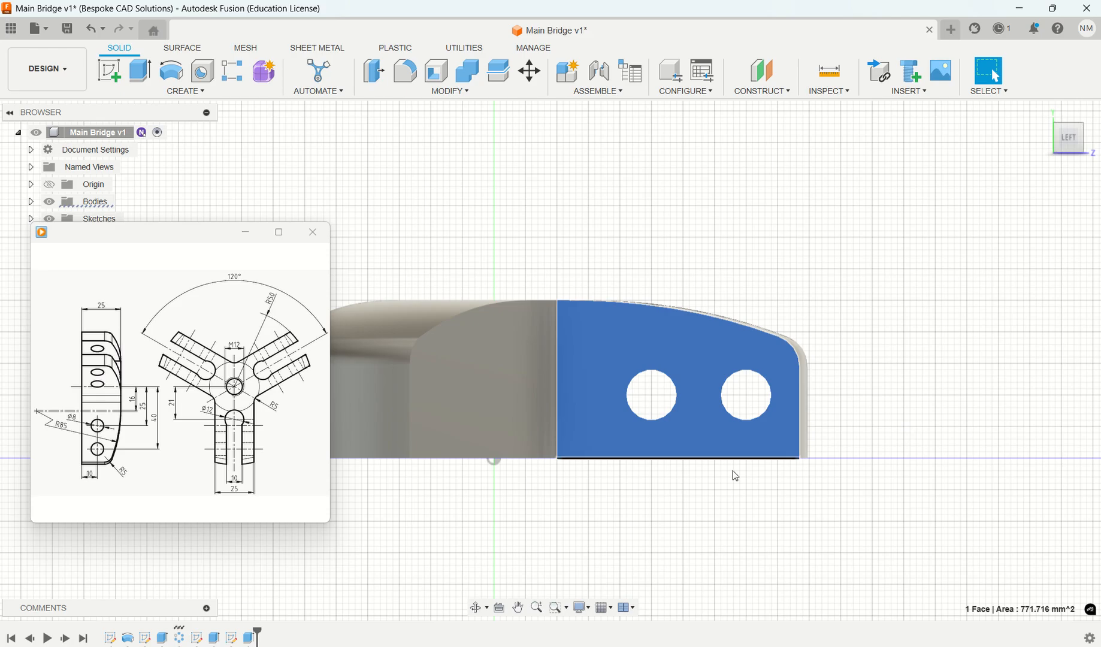
{"action": "key", "text": "Escape"}
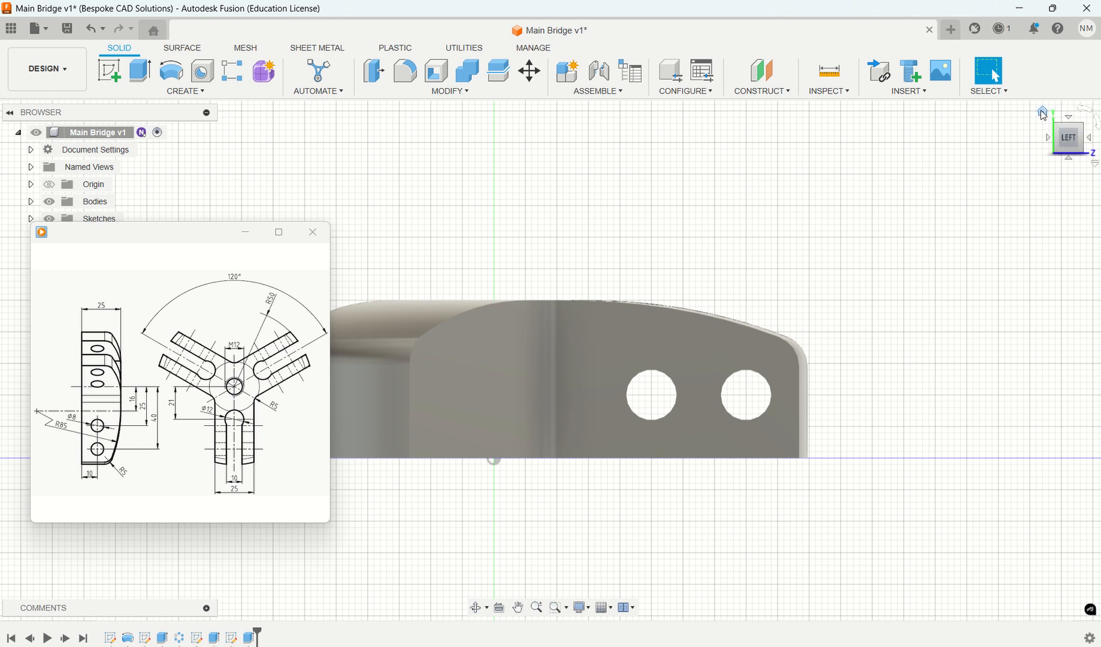
{"action": "left_click", "coordinate": [1044, 113]}
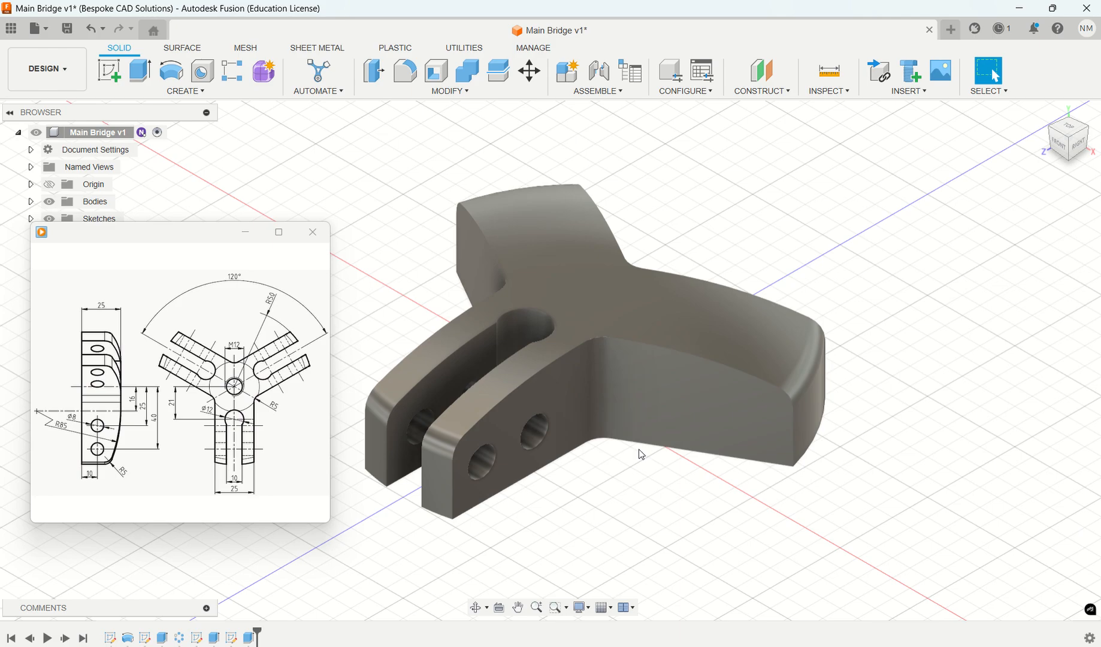
{"action": "middle_click_drag", "start_coordinate": [640, 488], "coordinate": [744, 499]}
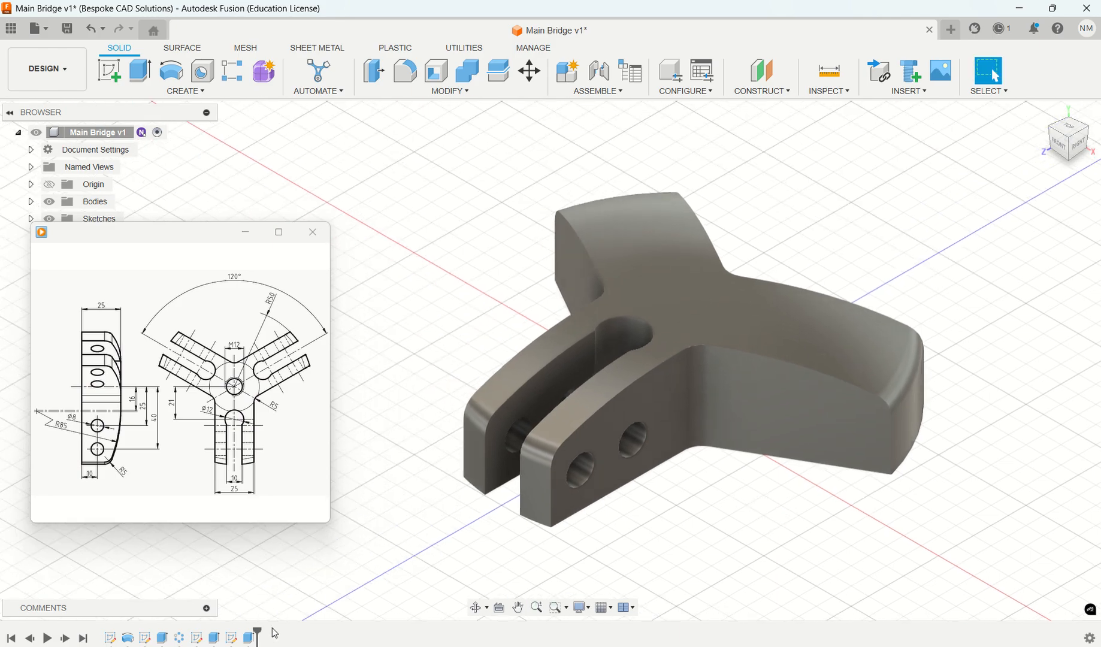
{"action": "left_click", "coordinate": [249, 639]}
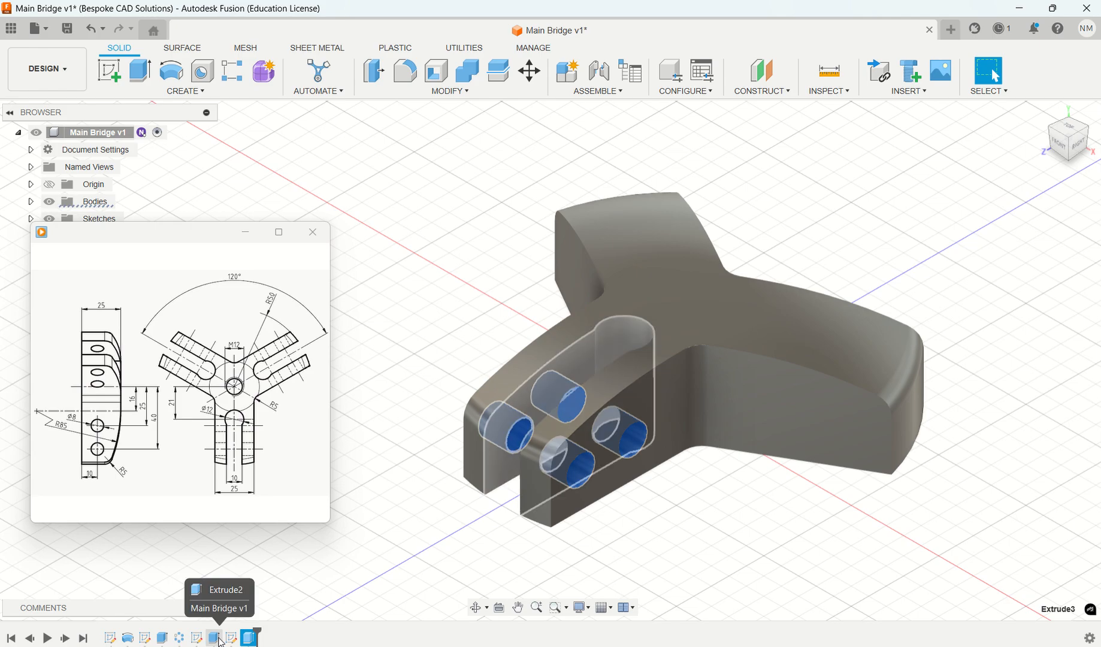
{"action": "left_click", "coordinate": [214, 637]}
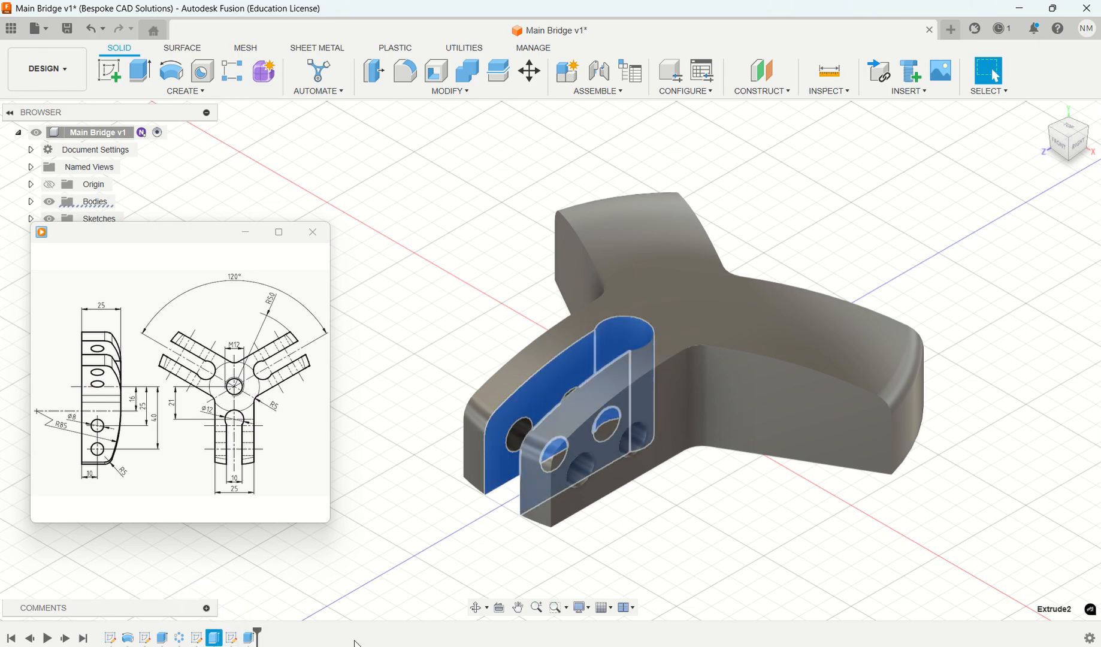
{"action": "left_click", "coordinate": [480, 313]}
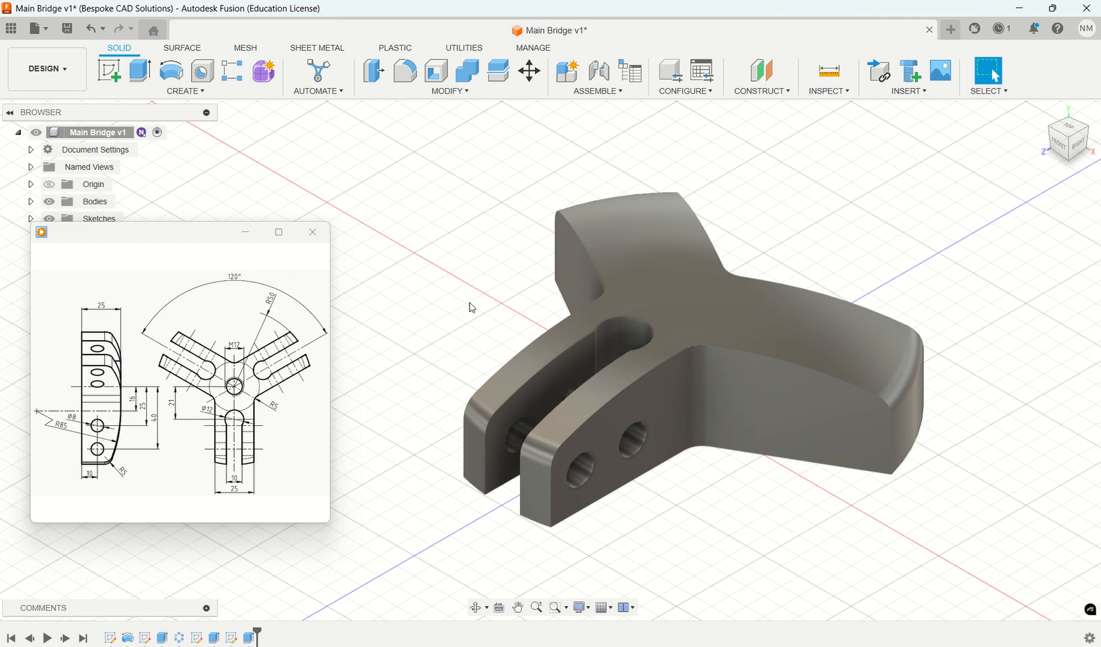
- Circular-pattern the cross-hole and slot cuts in a full distribution of 3, using a curved outer end edge of an unslotted arm as the axis
{"action": "left_click", "coordinate": [188, 91]}
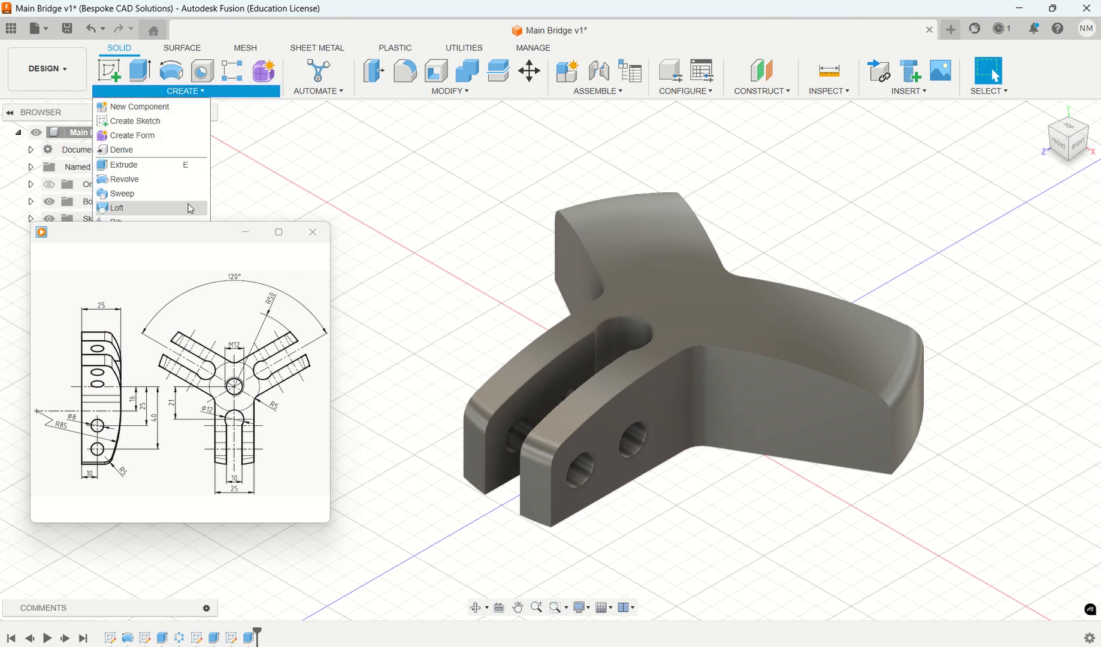
{"action": "left_click_drag", "start_coordinate": [202, 237], "coordinate": [189, 455]}
{"action": "left_click", "coordinate": [188, 93]}
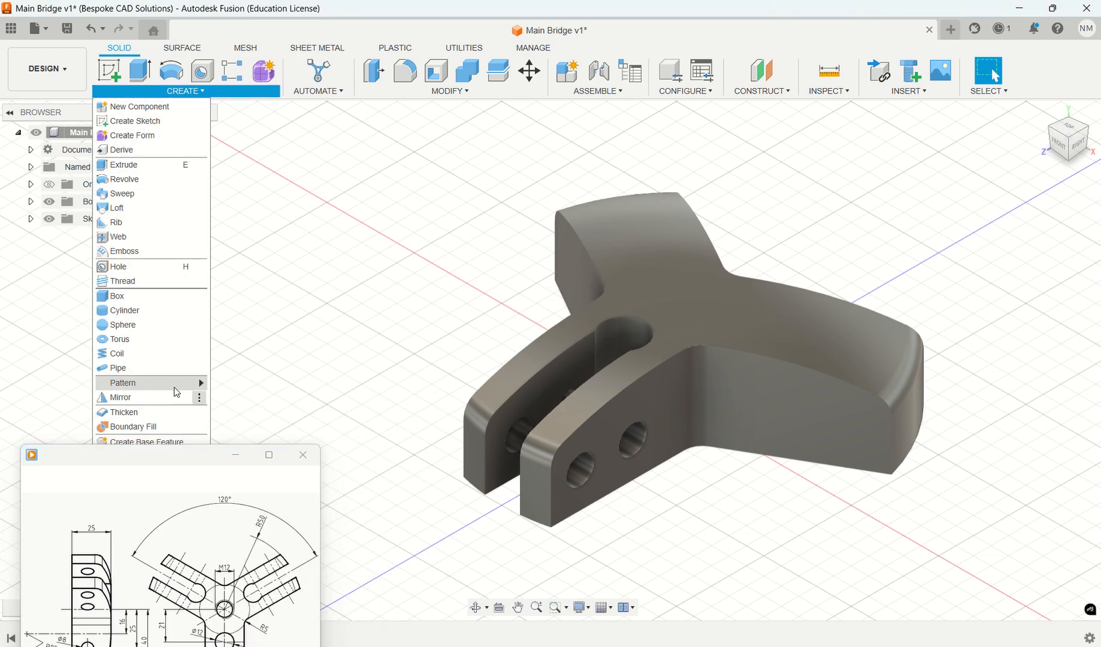
{"action": "mouse_move", "coordinate": [171, 383]}
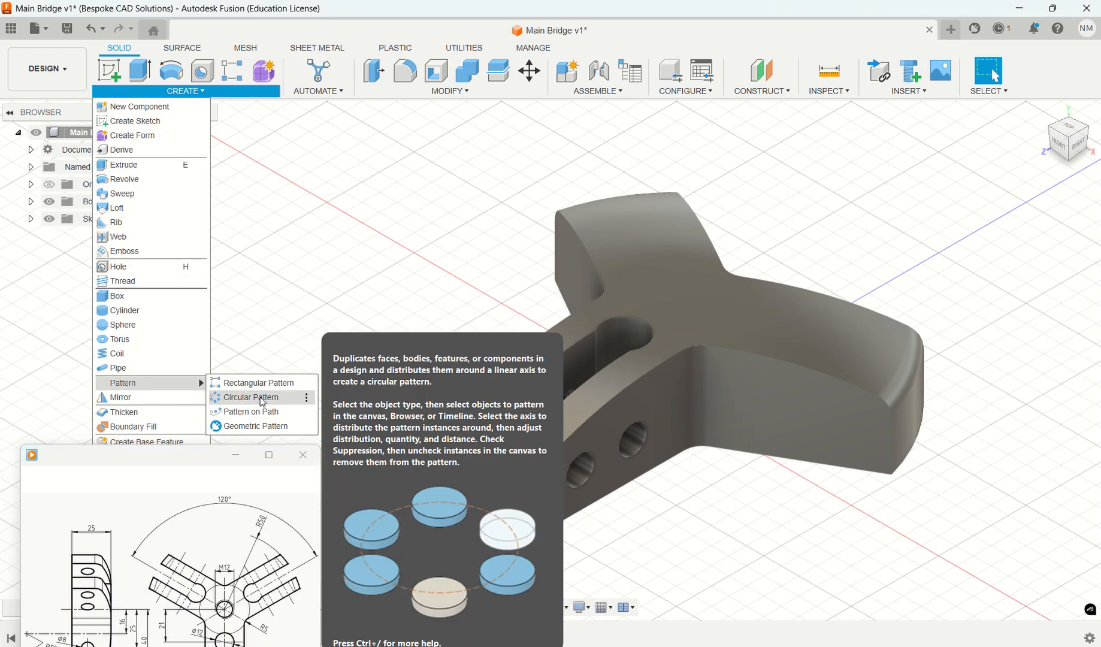
{"action": "left_click", "coordinate": [262, 398]}
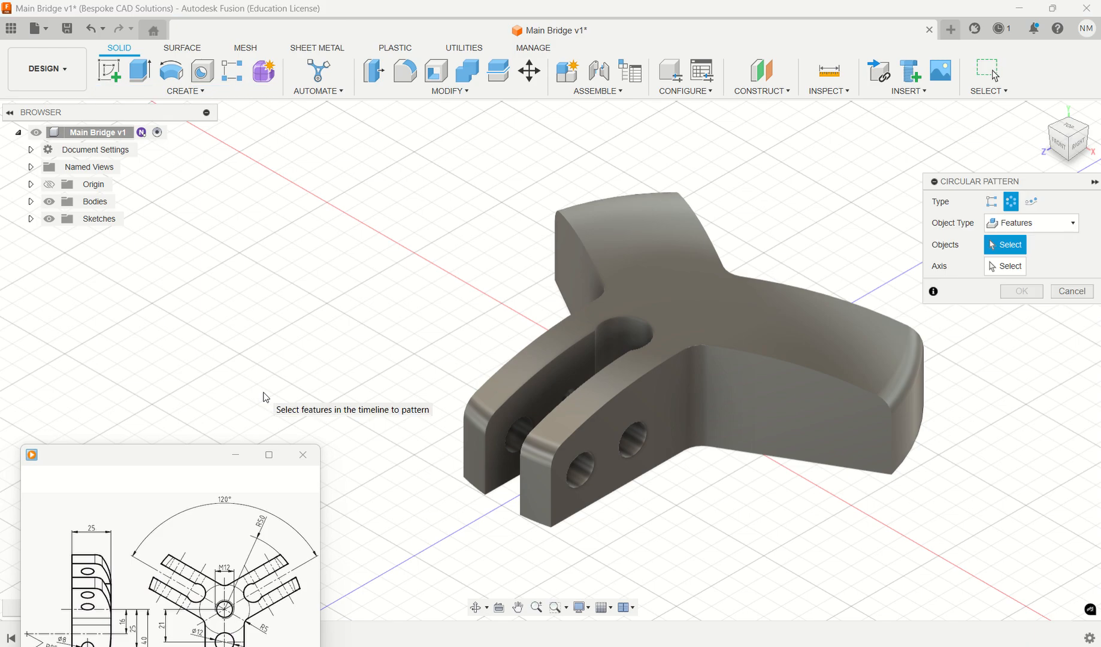
{"action": "left_click_drag", "start_coordinate": [184, 465], "coordinate": [179, 255]}
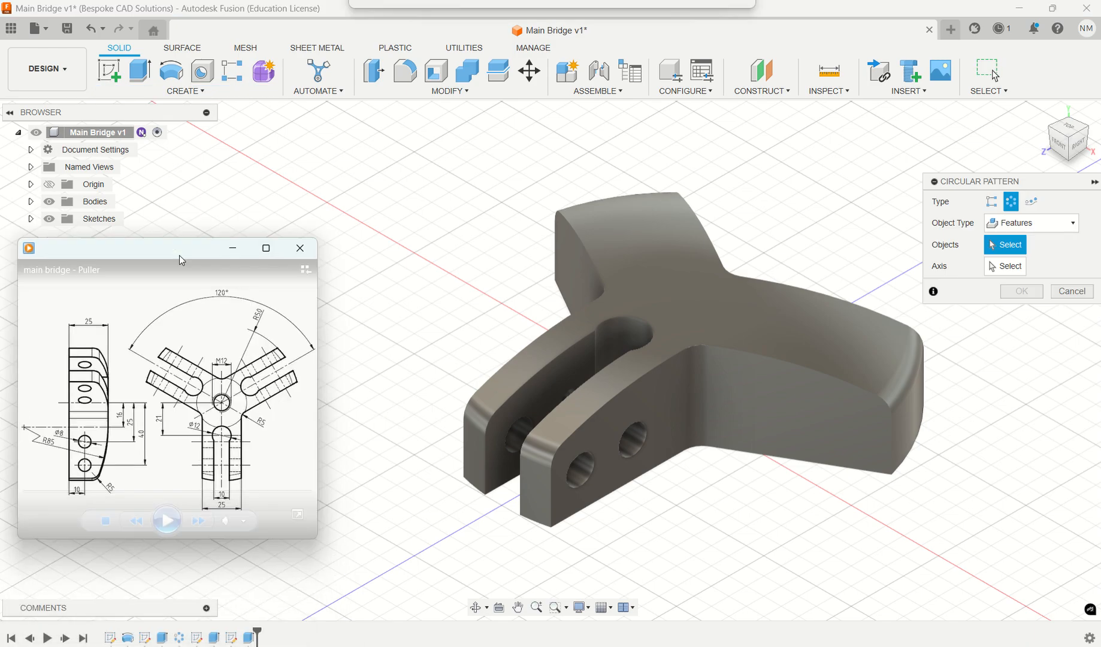
{"action": "left_click", "coordinate": [1036, 225]}
{"action": "left_click", "coordinate": [1036, 226]}
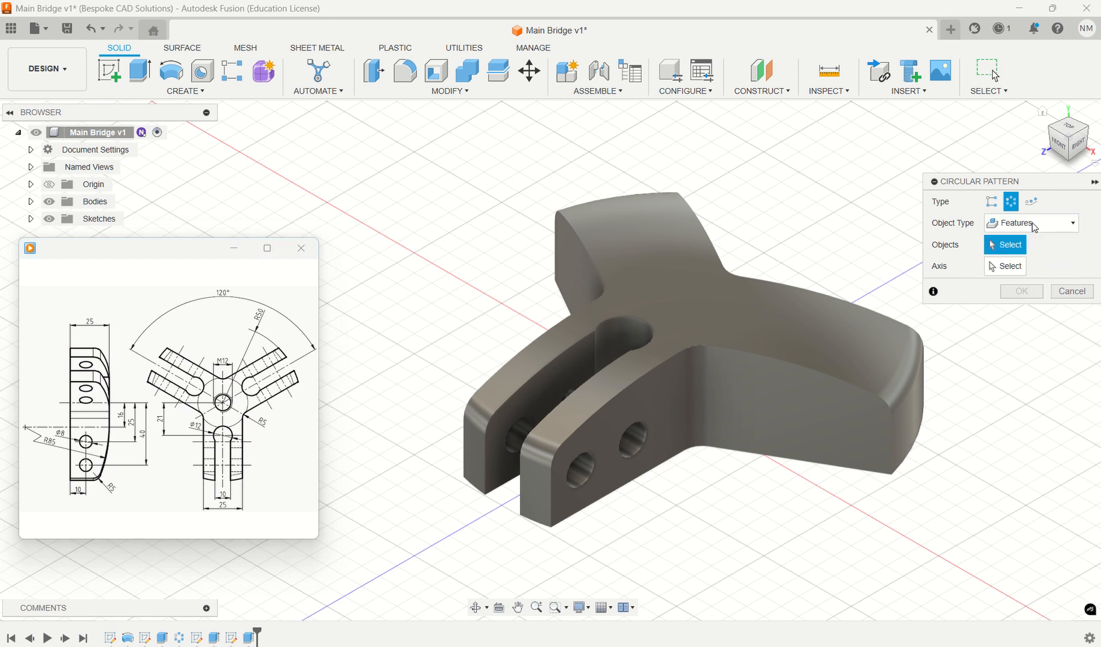
{"action": "left_click", "coordinate": [251, 639]}
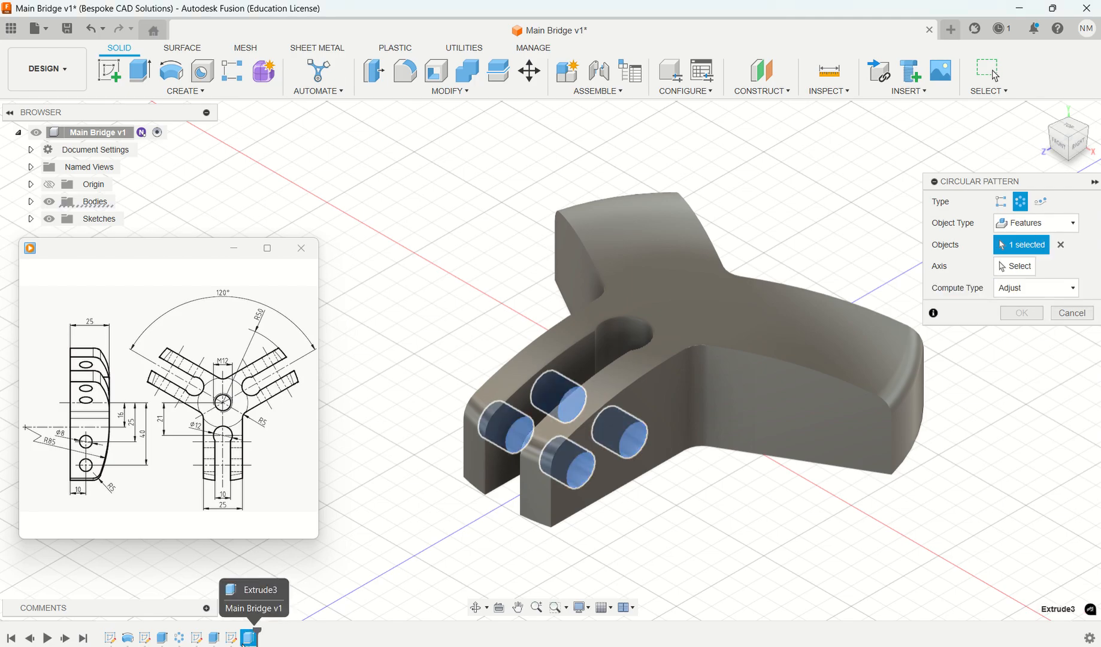
{"action": "left_click", "coordinate": [214, 639]}
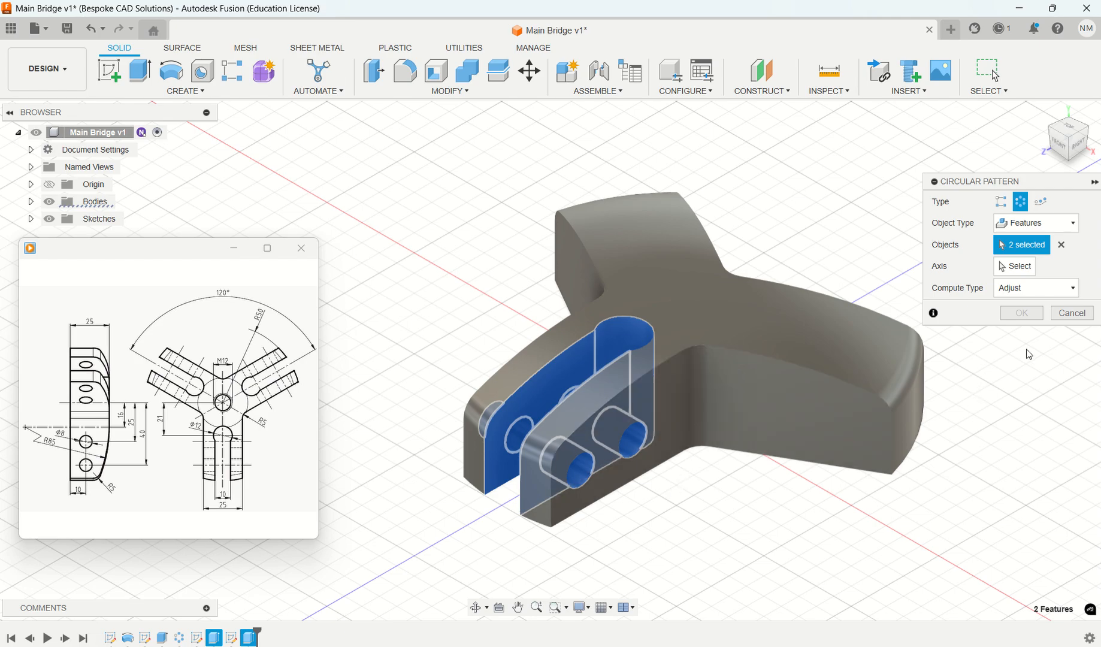
{"action": "left_click", "coordinate": [1011, 266]}
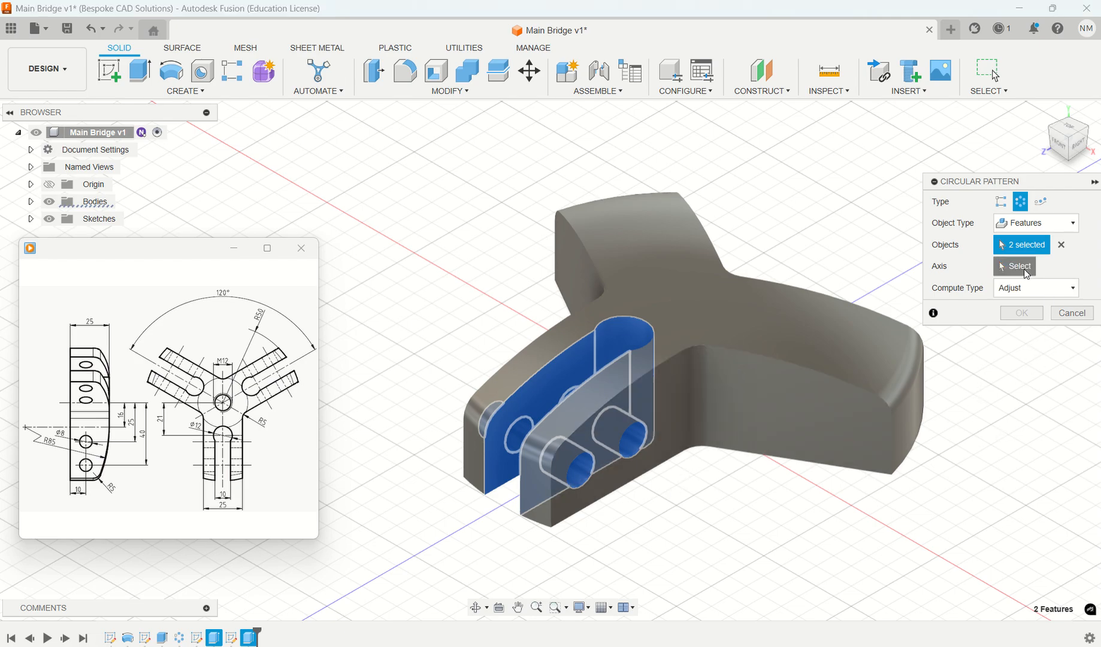
{"action": "left_click", "coordinate": [912, 457]}
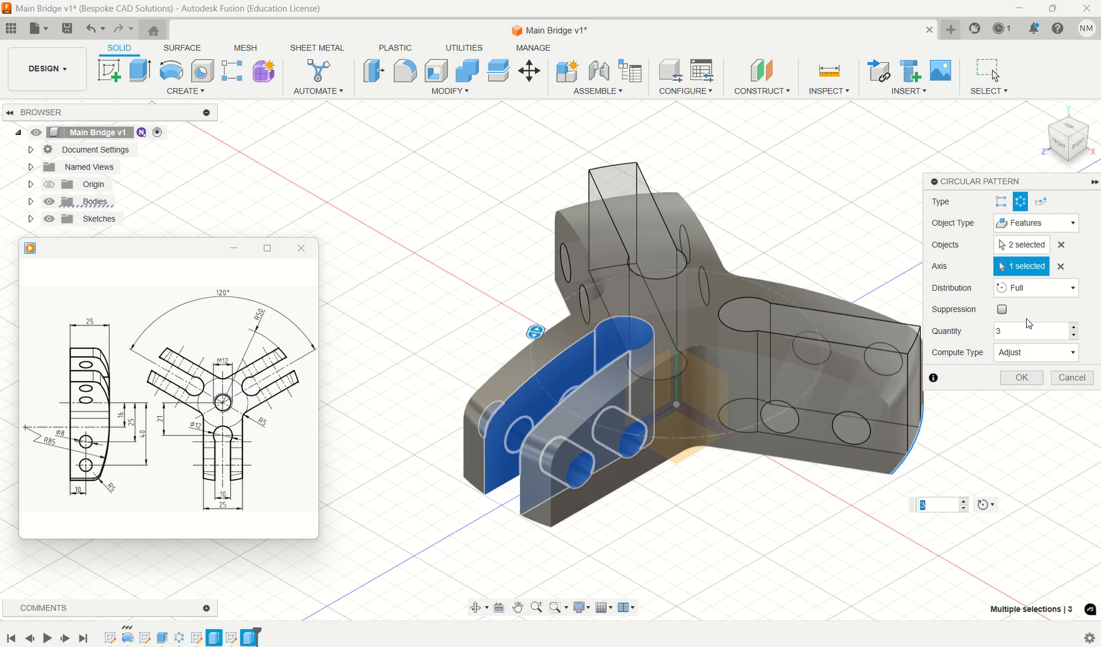
{"action": "left_click", "coordinate": [1022, 377]}
{"action": "mouse_move", "coordinate": [794, 510]}
{"action": "middle_mouse_down", "text": "shift"}
{"action": "mouse_move", "coordinate": [757, 524]}
{"action": "mouse_move", "coordinate": [708, 493]}
{"action": "mouse_move", "coordinate": [782, 527]}
{"action": "mouse_move", "coordinate": [843, 506]}
{"action": "mouse_move", "coordinate": [856, 459]}
{"action": "mouse_move", "coordinate": [836, 491]}
{"action": "mouse_move", "coordinate": [780, 519]}
{"action": "middle_mouse_up", "text": "shift"}
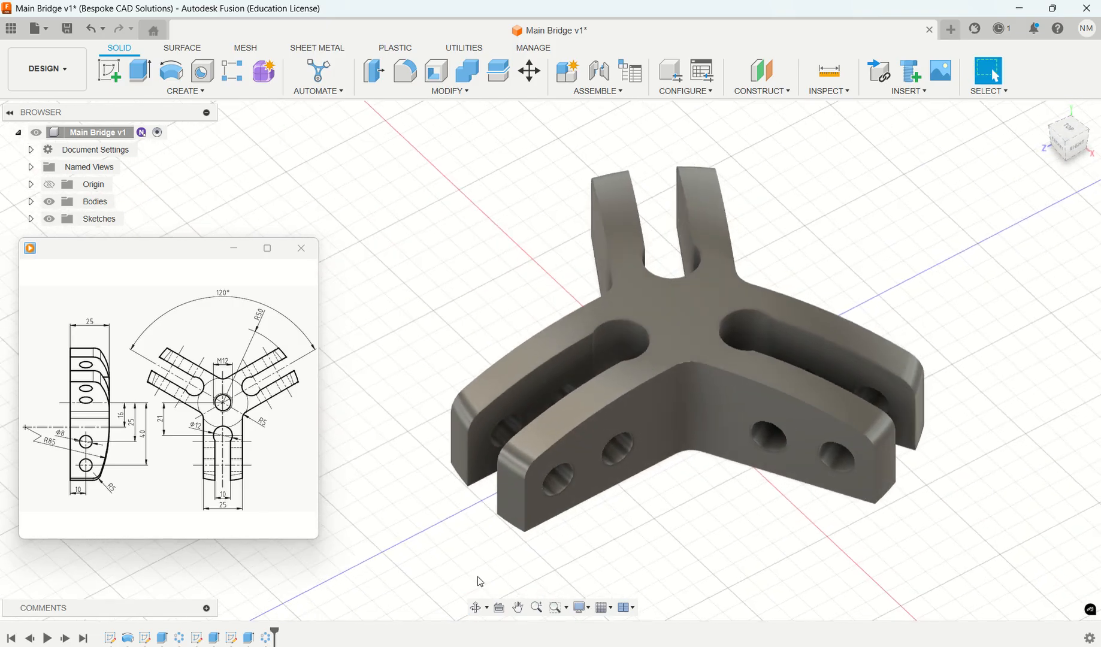
- Edit the circular pattern of the cuts, clearing its axis and reselecting it from the curved upper end edge of the other unslotted arm
{"action": "right_click", "coordinate": [268, 638]}
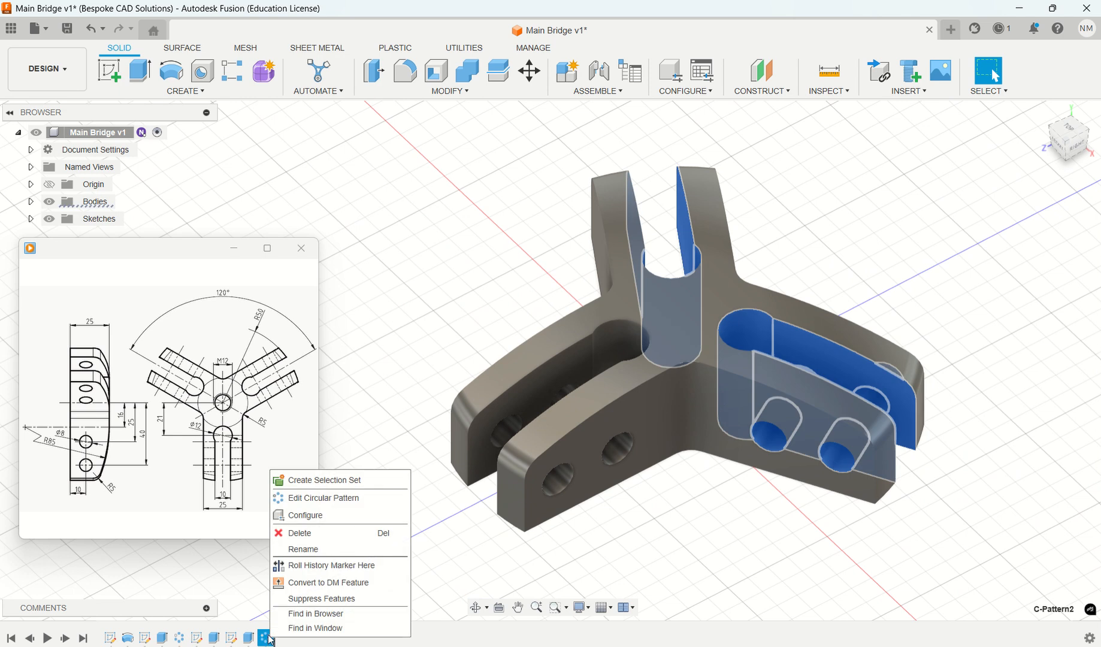
{"action": "left_click", "coordinate": [342, 498]}
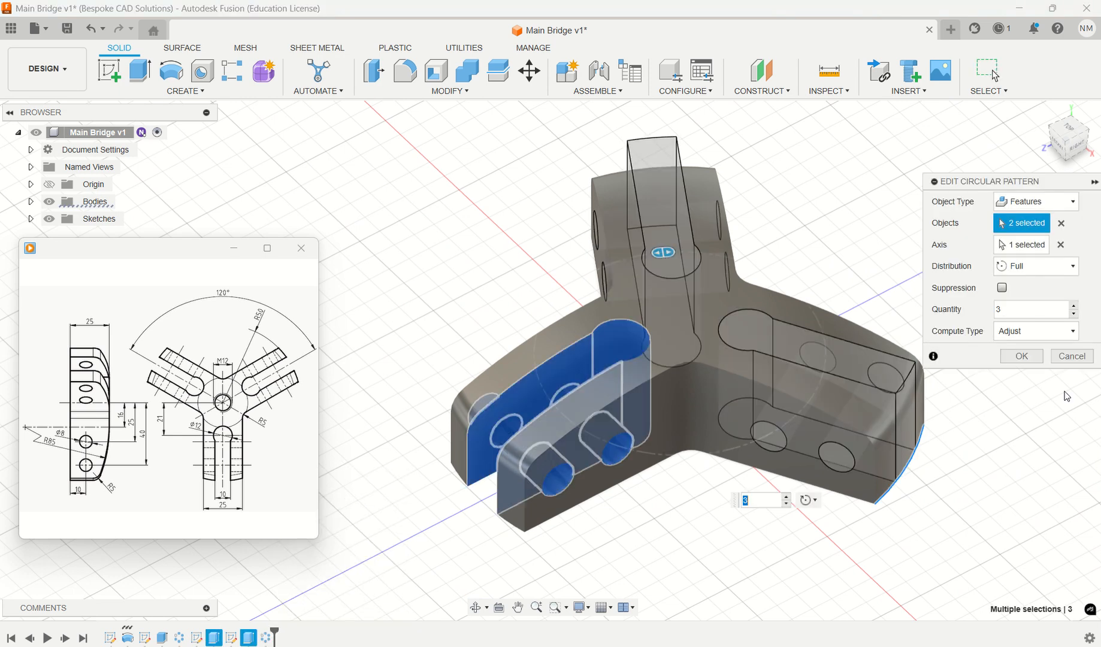
{"action": "left_click", "coordinate": [1073, 267]}
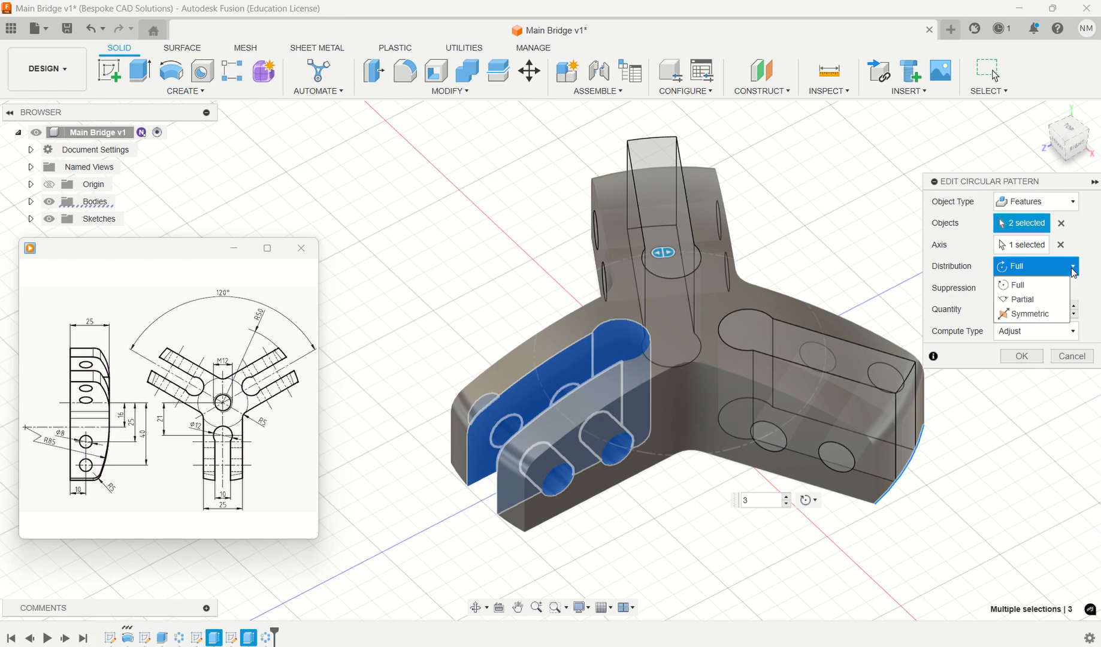
{"action": "left_click", "coordinate": [1068, 274]}
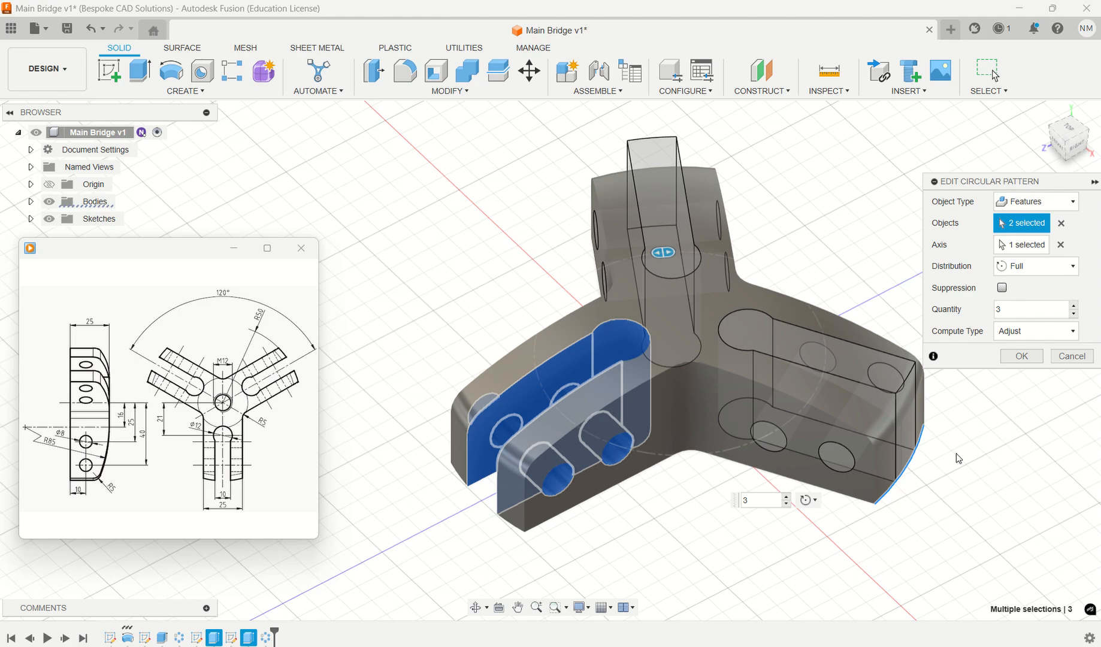
{"action": "mouse_move", "coordinate": [967, 477]}
{"action": "middle_mouse_down", "text": "shift"}
{"action": "mouse_move", "coordinate": [969, 423]}
{"action": "mouse_move", "coordinate": [978, 478]}
{"action": "middle_mouse_up", "text": "shift"}
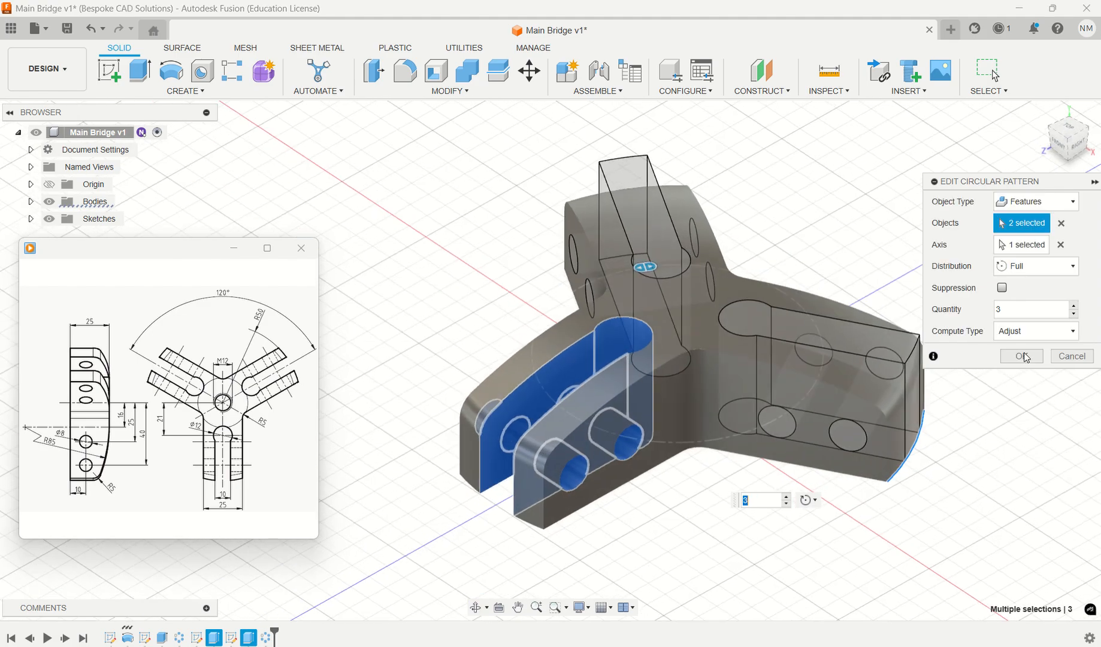
{"action": "left_click", "coordinate": [1062, 244]}
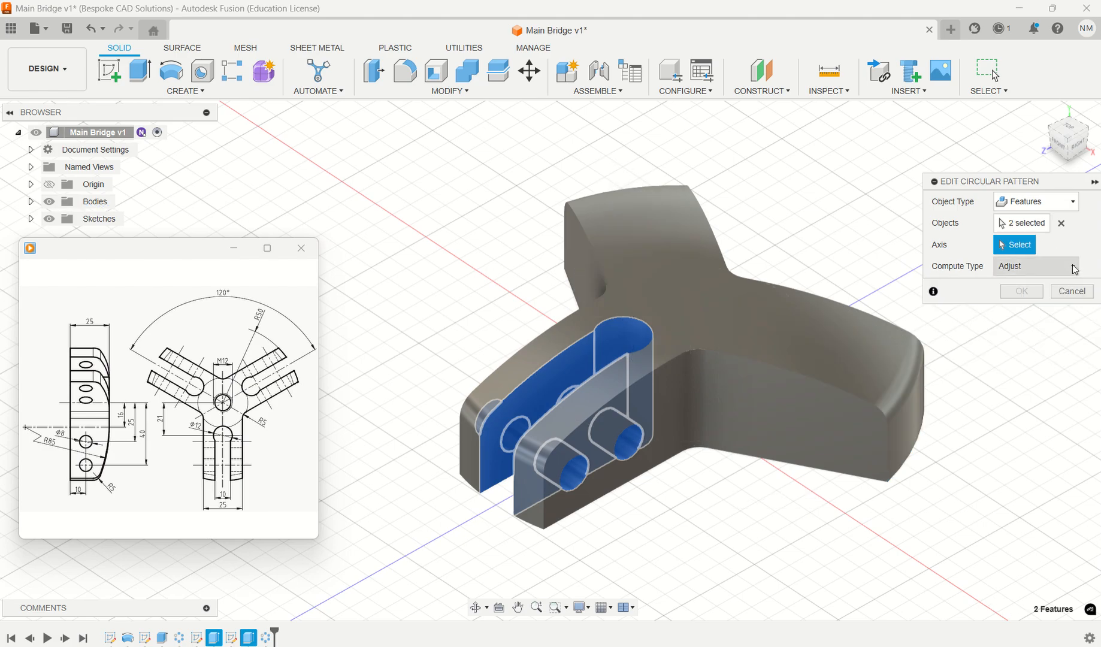
{"action": "left_click", "coordinate": [1075, 269]}
{"action": "left_click", "coordinate": [1074, 268]}
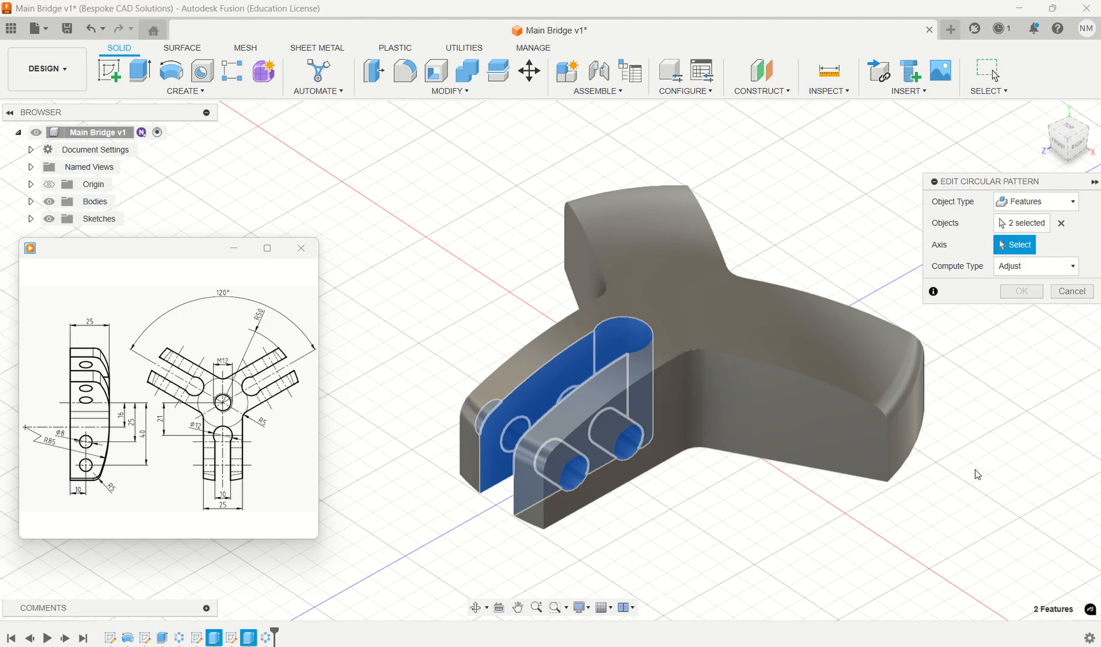
{"action": "middle_click_drag", "start_coordinate": [978, 475], "coordinate": [907, 504], "text": "shift"}
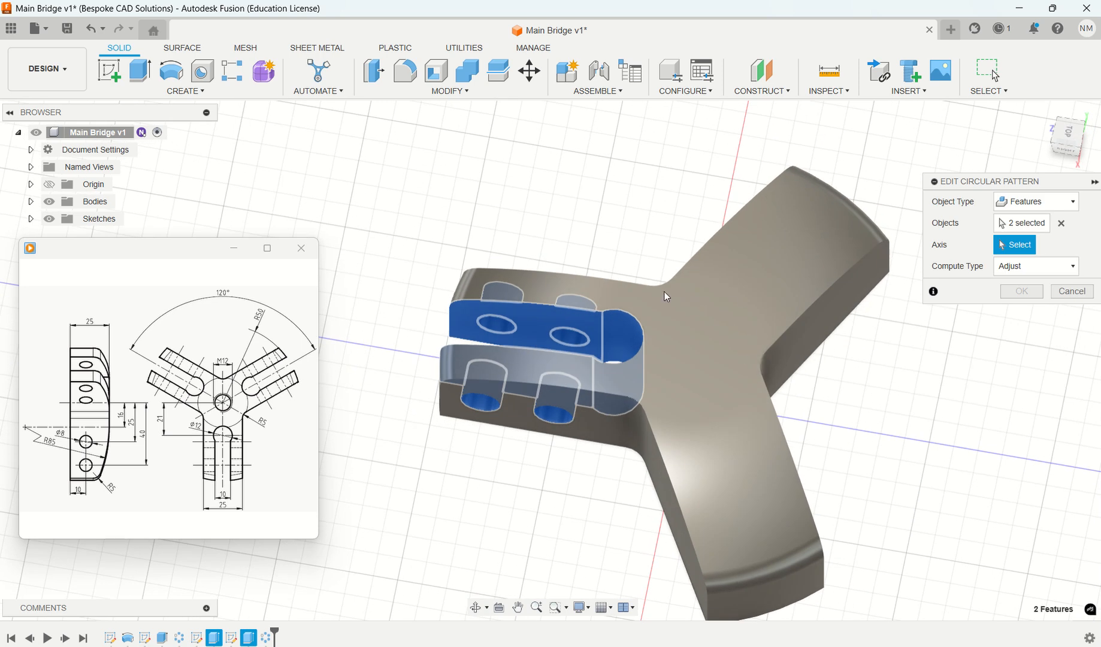
{"action": "left_click", "coordinate": [850, 211]}
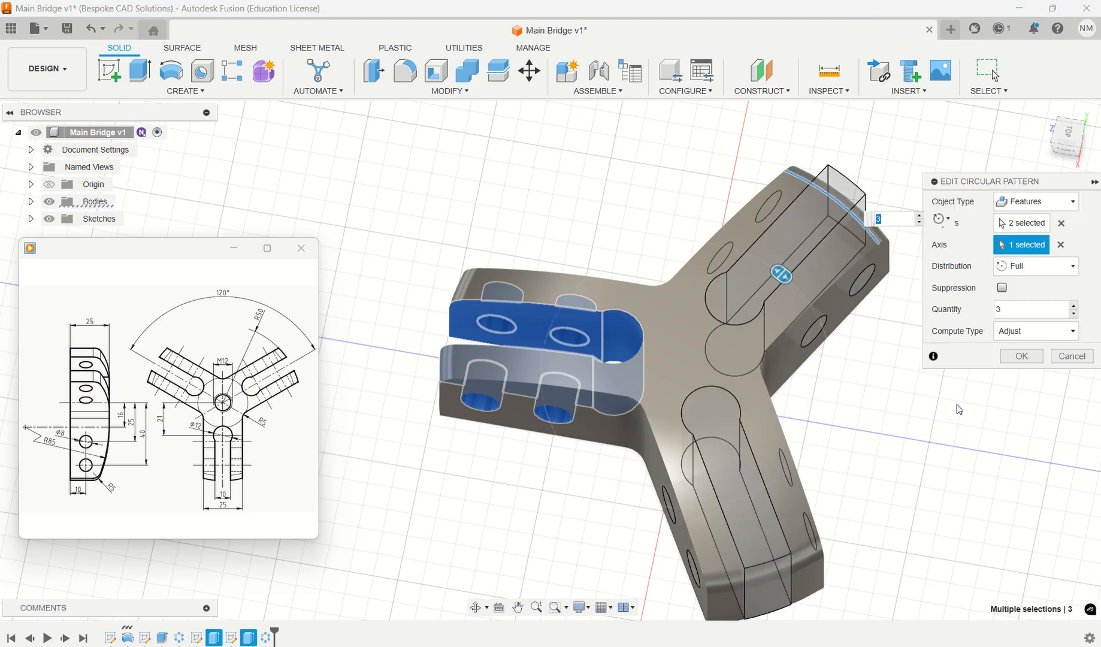
{"action": "middle_click_drag", "start_coordinate": [914, 471], "coordinate": [878, 445], "text": "shift"}
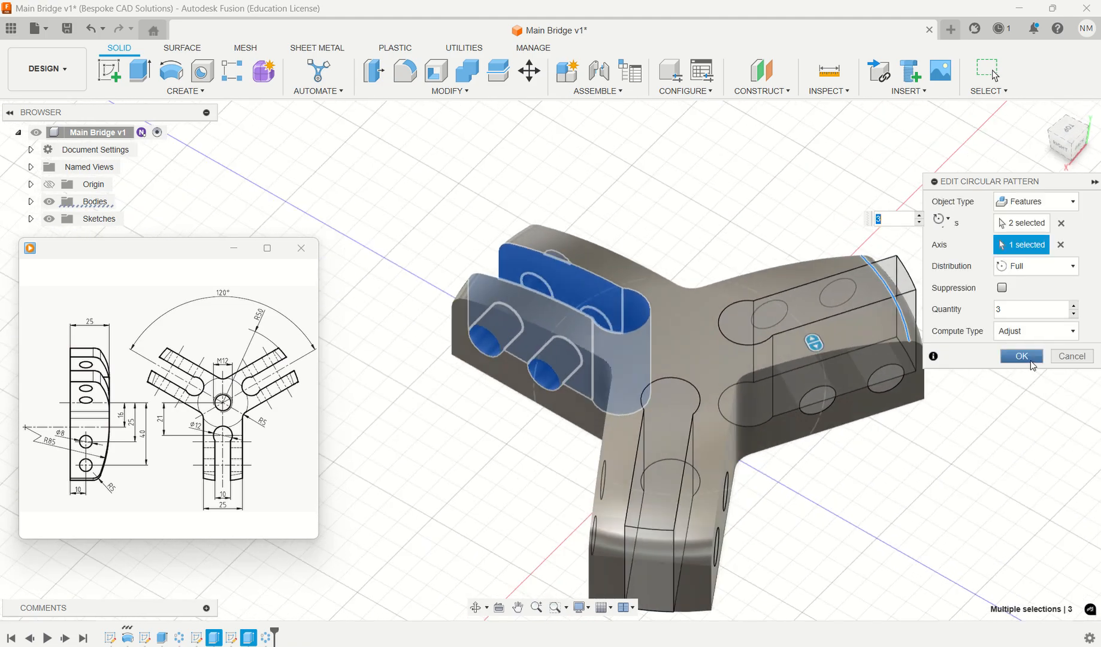
- Set the circular pattern's compute type to Identical and apply the edit, with full distribution and a quantity of 3
{"action": "left_click", "coordinate": [1046, 265]}
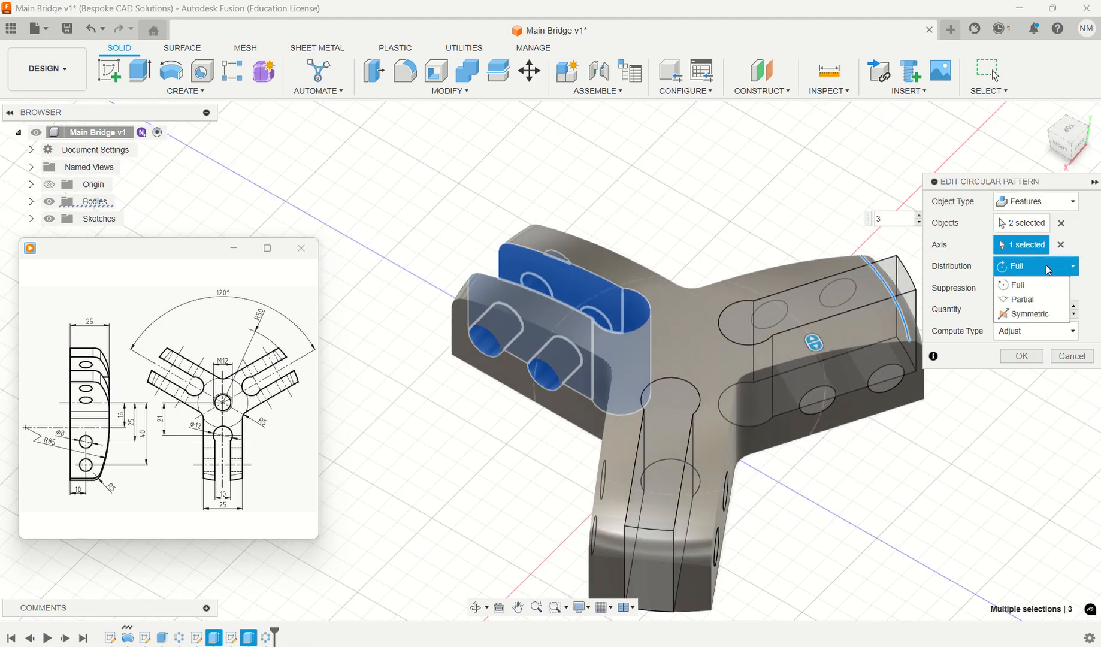
{"action": "left_click", "coordinate": [1047, 269]}
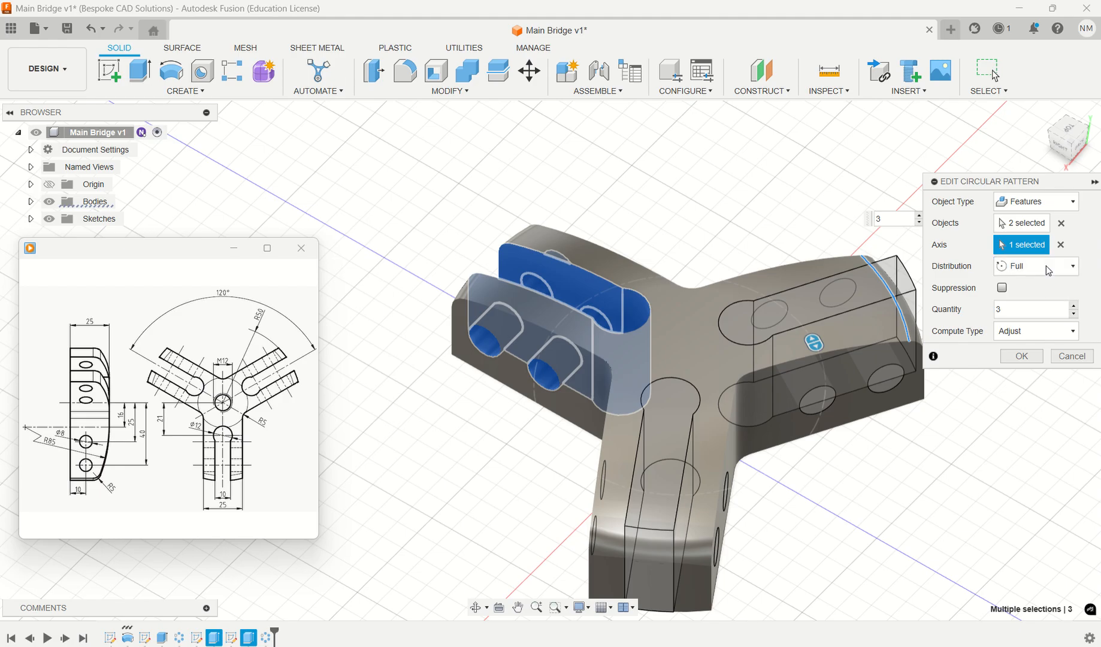
{"action": "left_click", "coordinate": [1056, 334]}
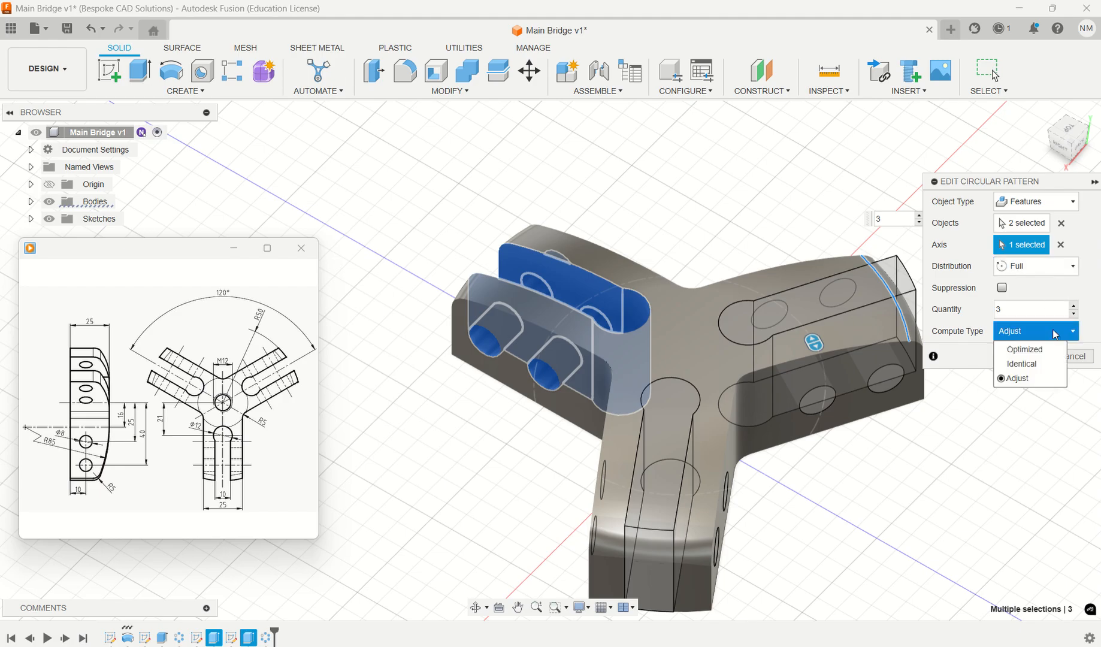
{"action": "left_click", "coordinate": [1029, 364]}
{"action": "left_click", "coordinate": [1023, 356]}
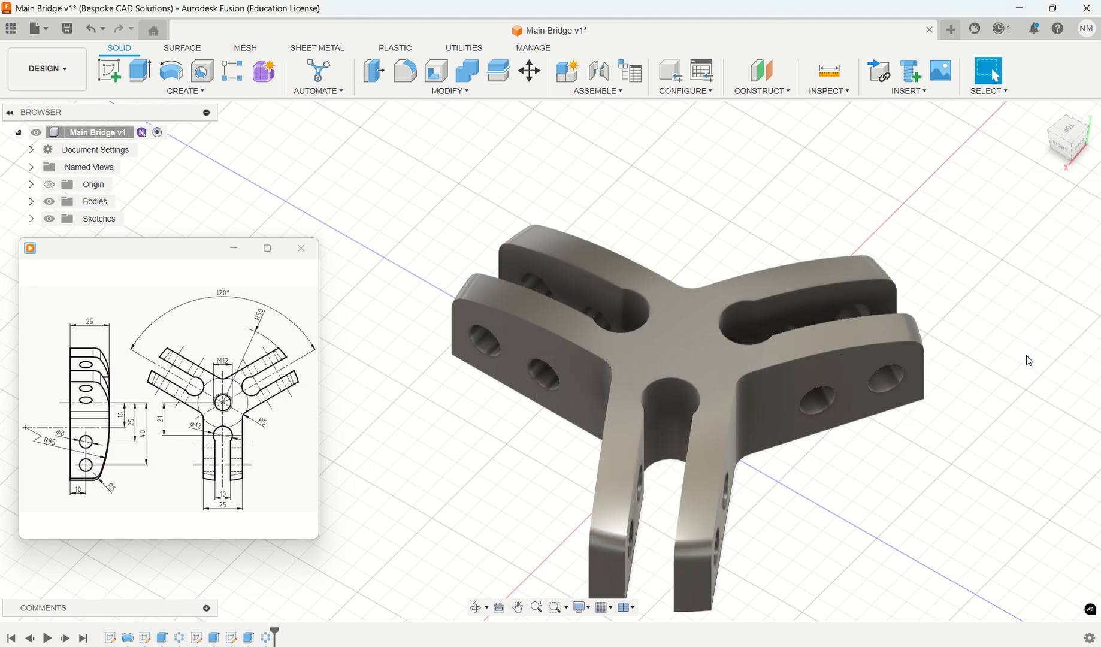
- Change the model's visual style to Shaded with Visible Edges Only
{"action": "middle_click_drag", "start_coordinate": [887, 495], "coordinate": [973, 478], "text": "shift"}
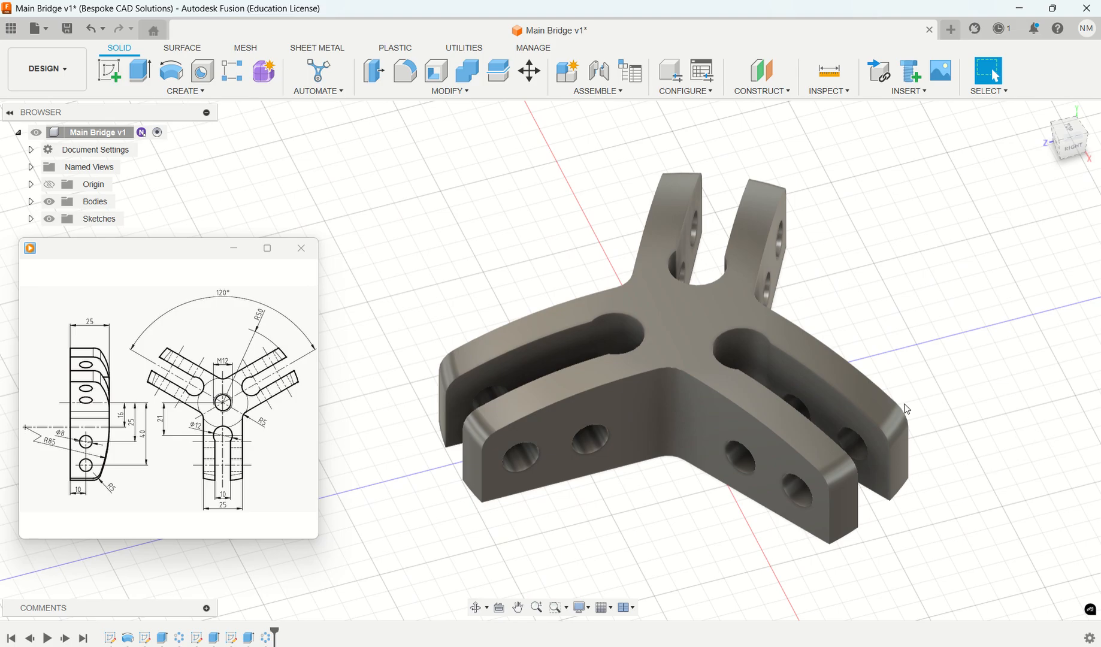
{"action": "left_click", "coordinate": [593, 612]}
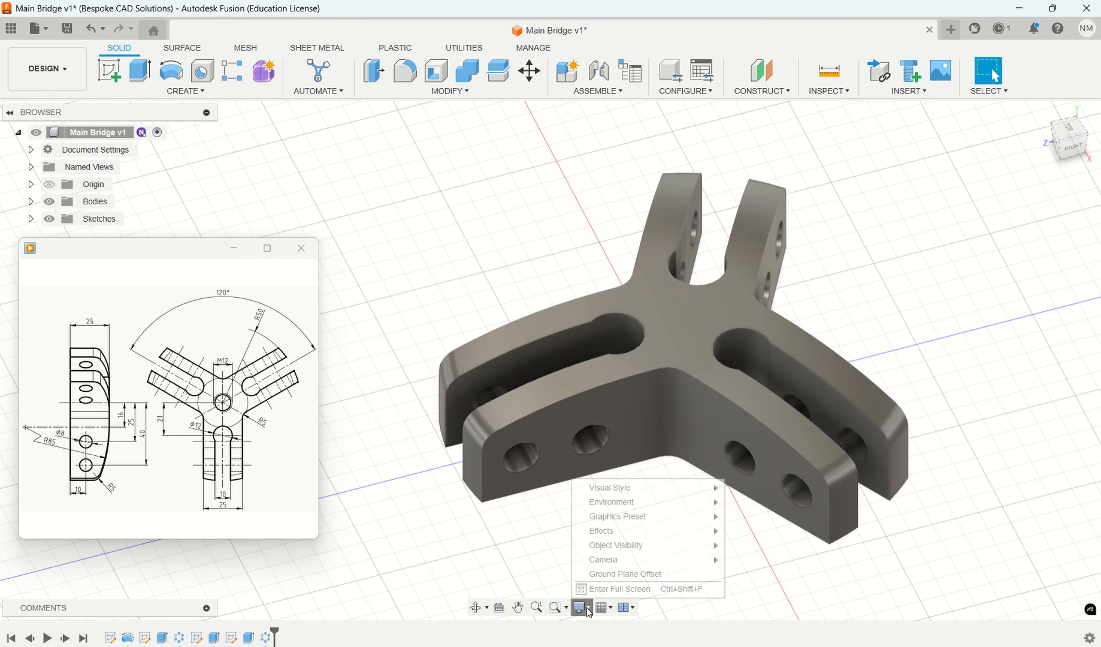
{"action": "mouse_move", "coordinate": [643, 492]}
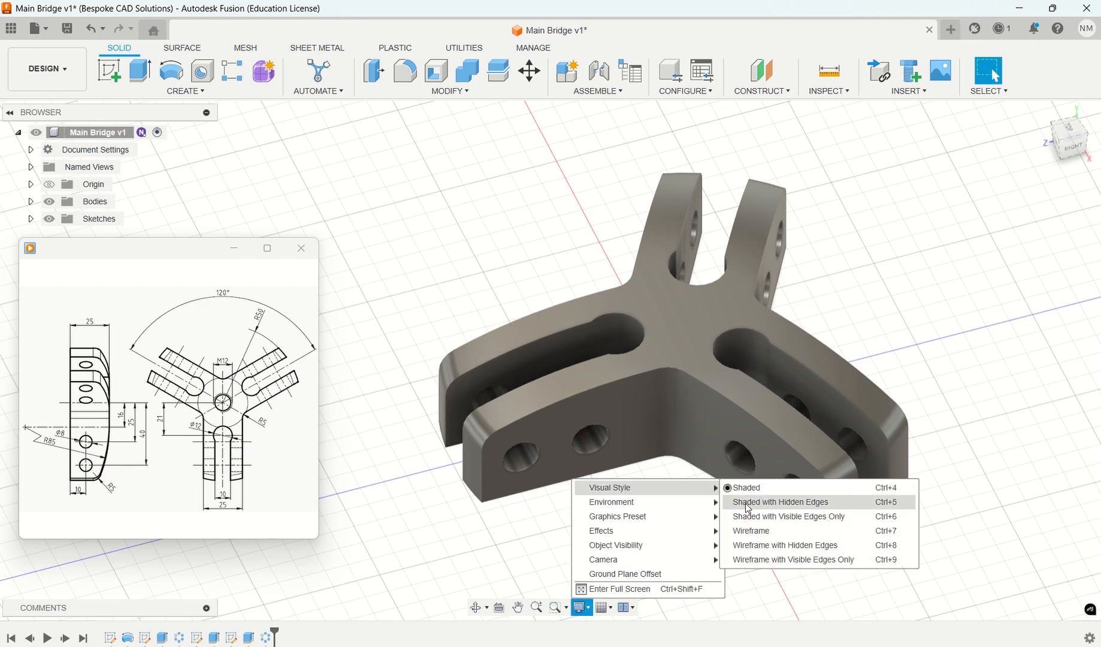
{"action": "left_click", "coordinate": [791, 517]}
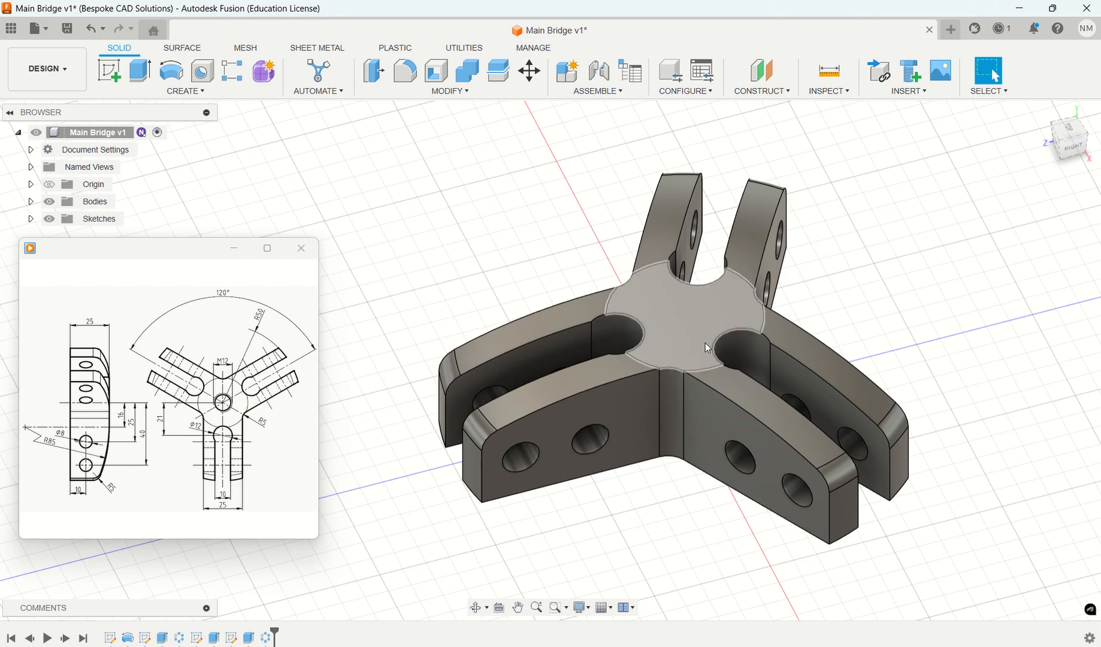
- Edit the slot sketch, dimension the slot's 12 mm arc centre 21 mm from the origin, and finish the sketch
{"action": "mouse_move", "coordinate": [681, 646]}
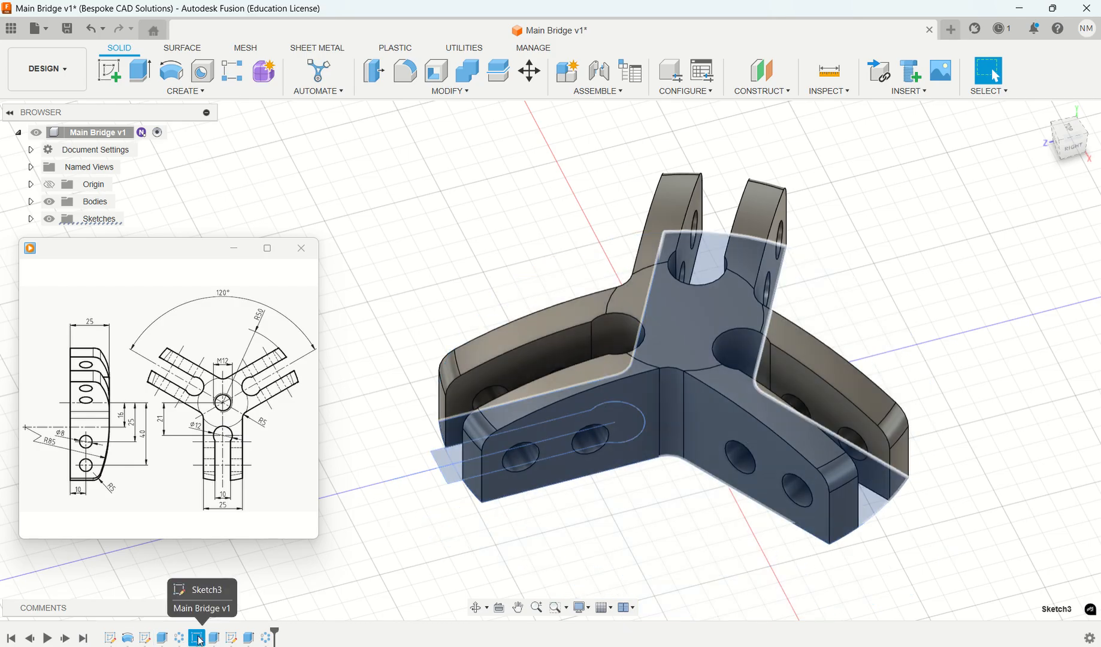
{"action": "right_click", "coordinate": [198, 638]}
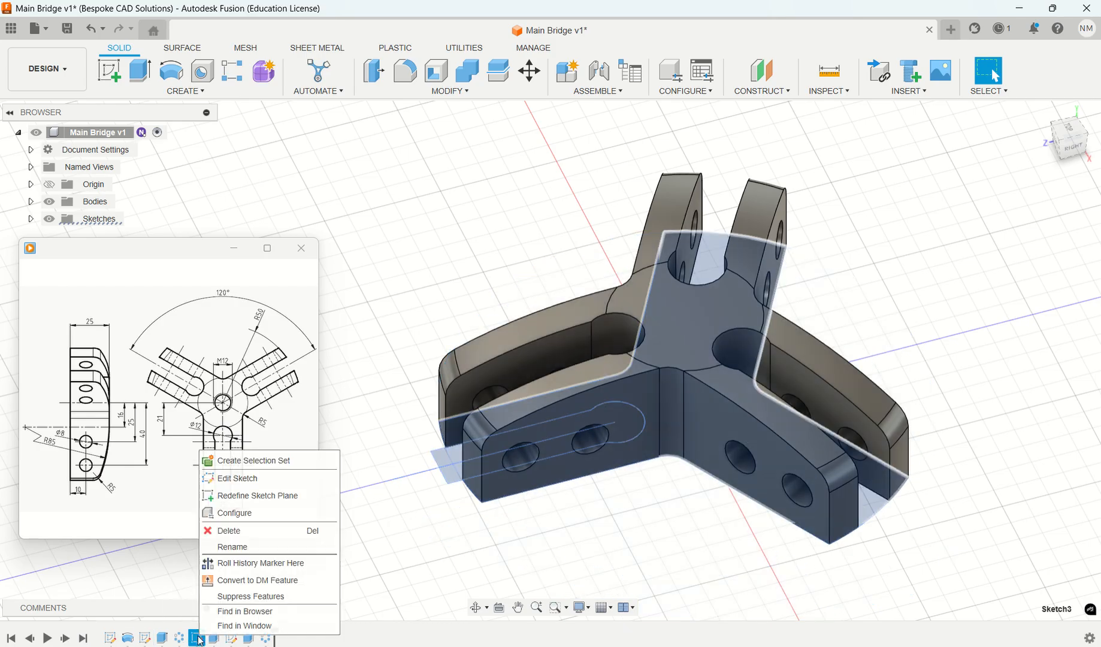
{"action": "left_click", "coordinate": [254, 480]}
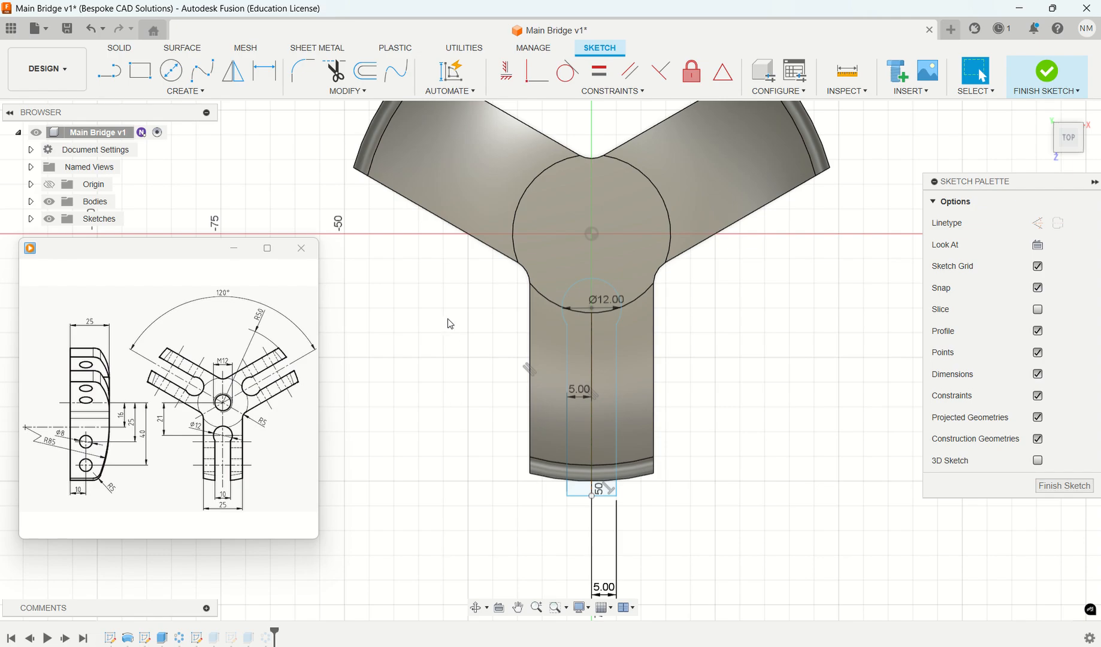
{"action": "mouse_move", "coordinate": [273, 418]}
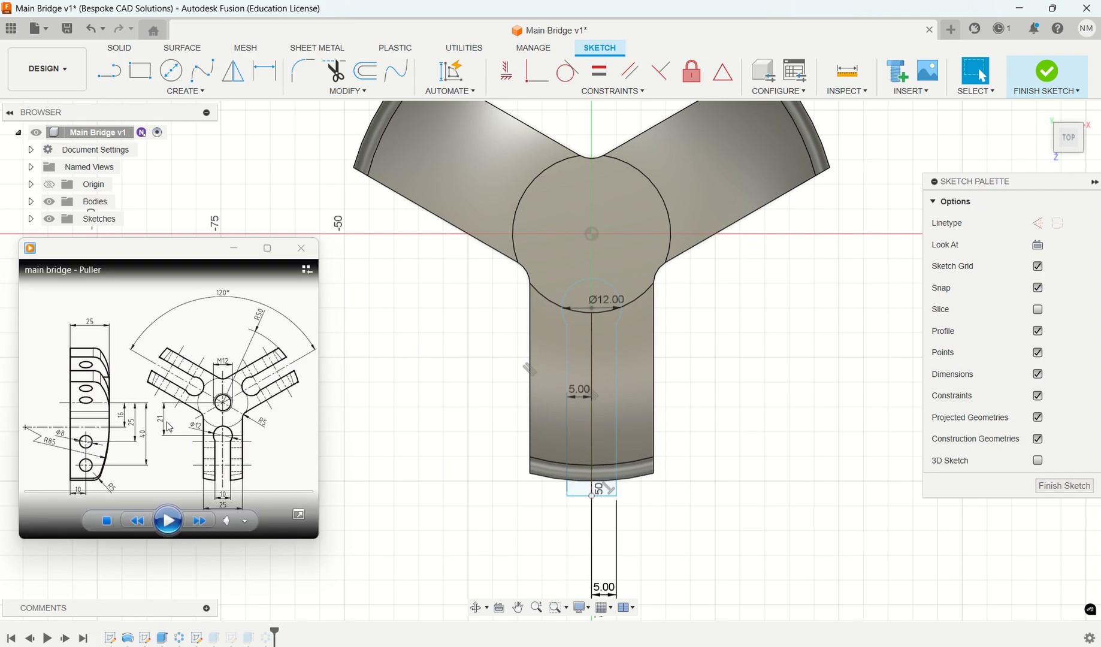
{"action": "left_click", "coordinate": [266, 74]}
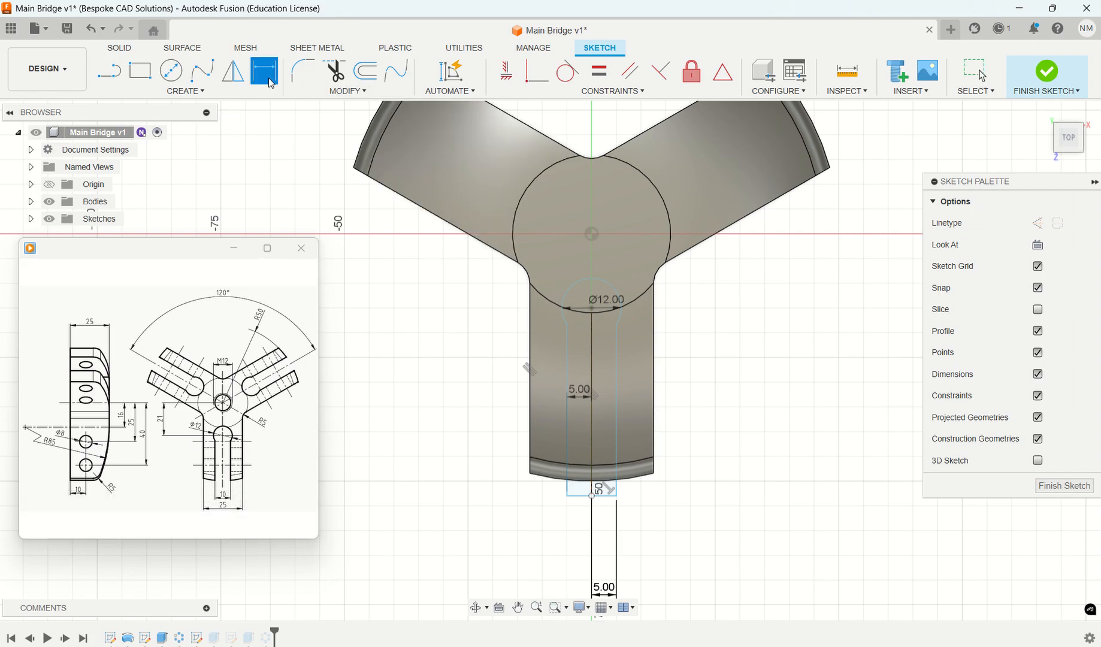
{"action": "left_click", "coordinate": [616, 294]}
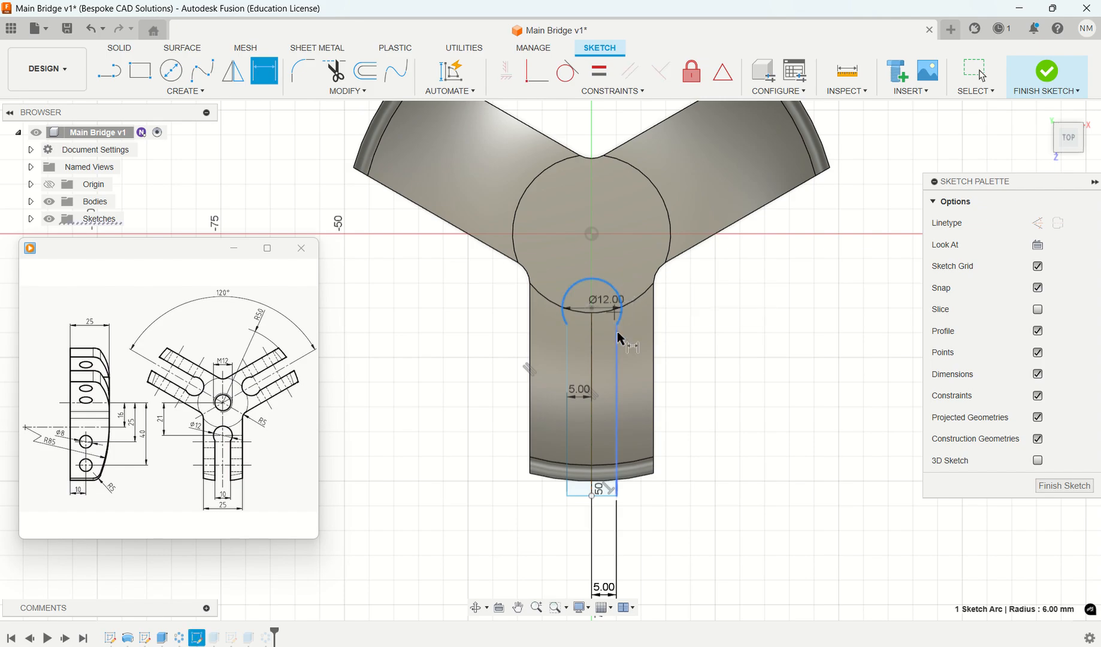
{"action": "left_click", "coordinate": [592, 235]}
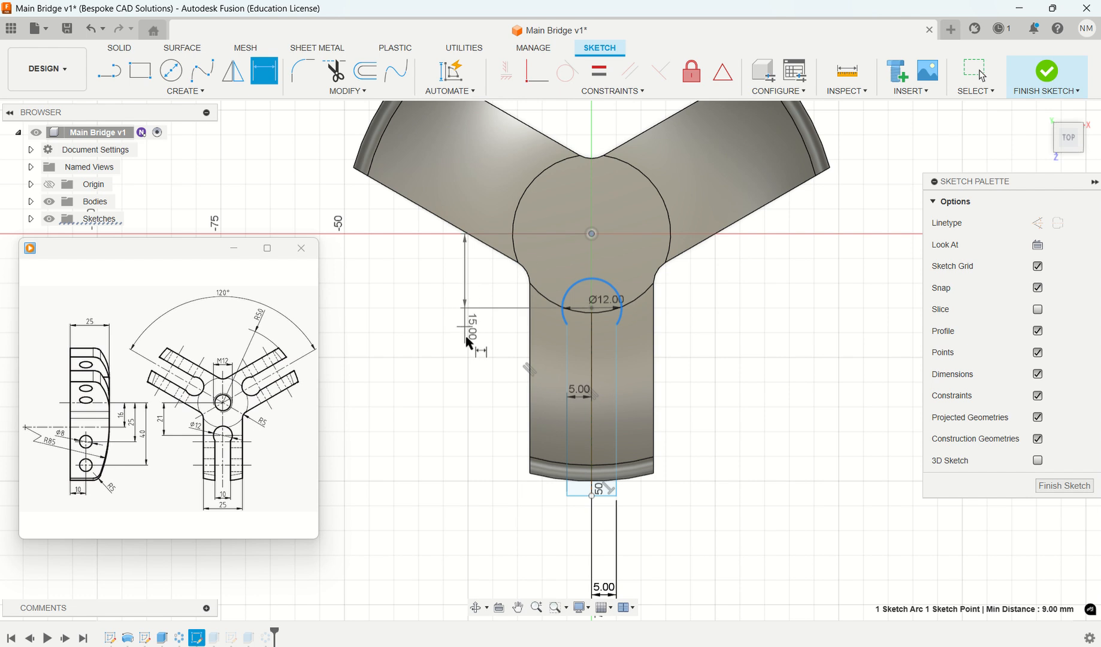
{"action": "left_click", "coordinate": [470, 345]}
{"action": "type", "text": "2"}
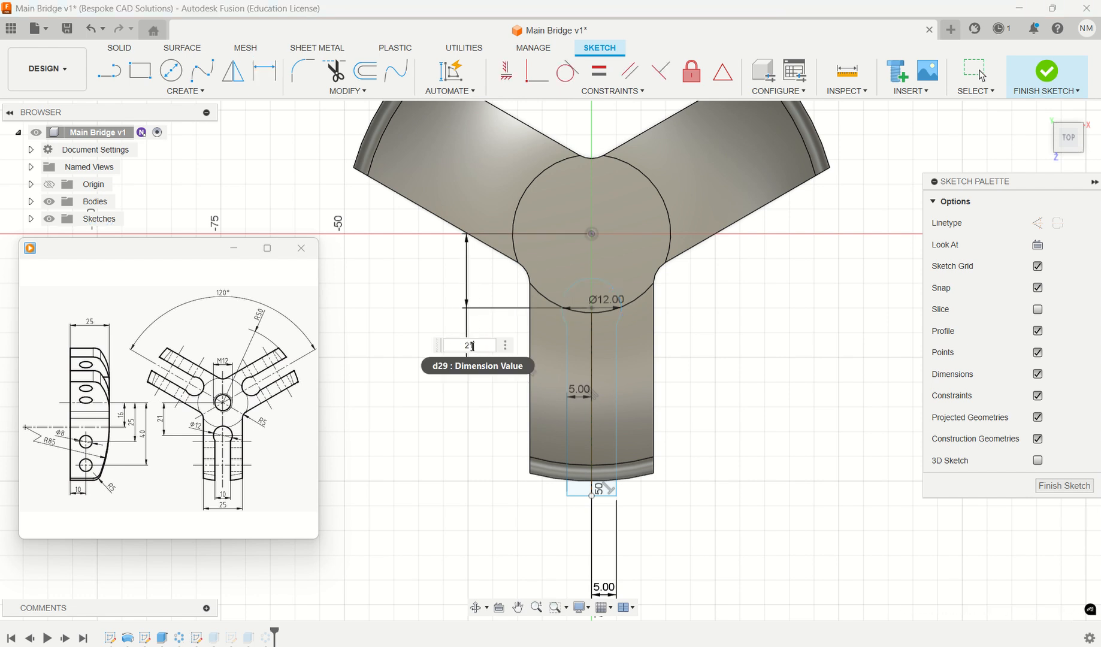
{"action": "type", "text": "1"}
{"action": "key", "text": "Return"}
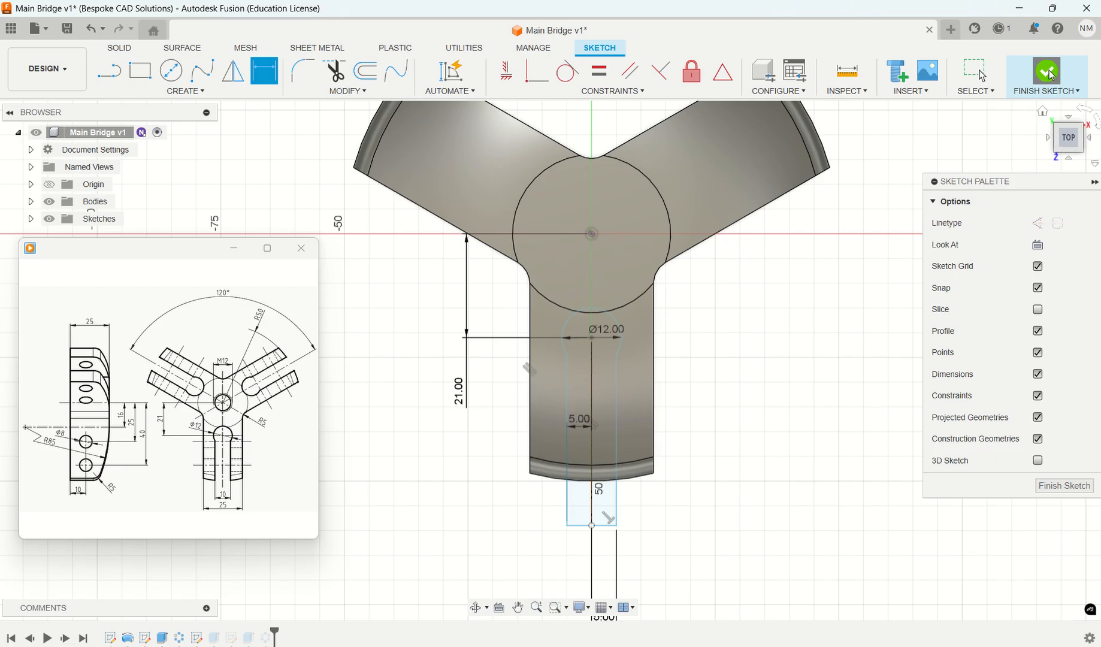
{"action": "left_click", "coordinate": [1043, 110]}
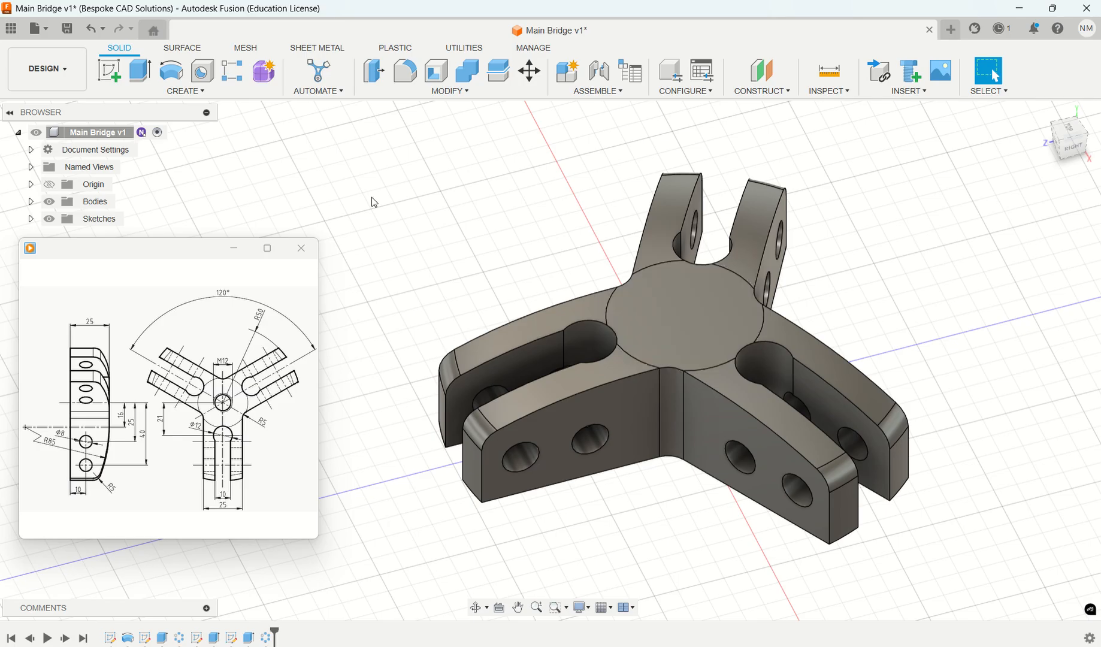
- Place a simple tapped hole on the bridge's round central top face with an ISO Metric thread size of 12.0 mm
{"action": "left_click", "coordinate": [205, 71]}
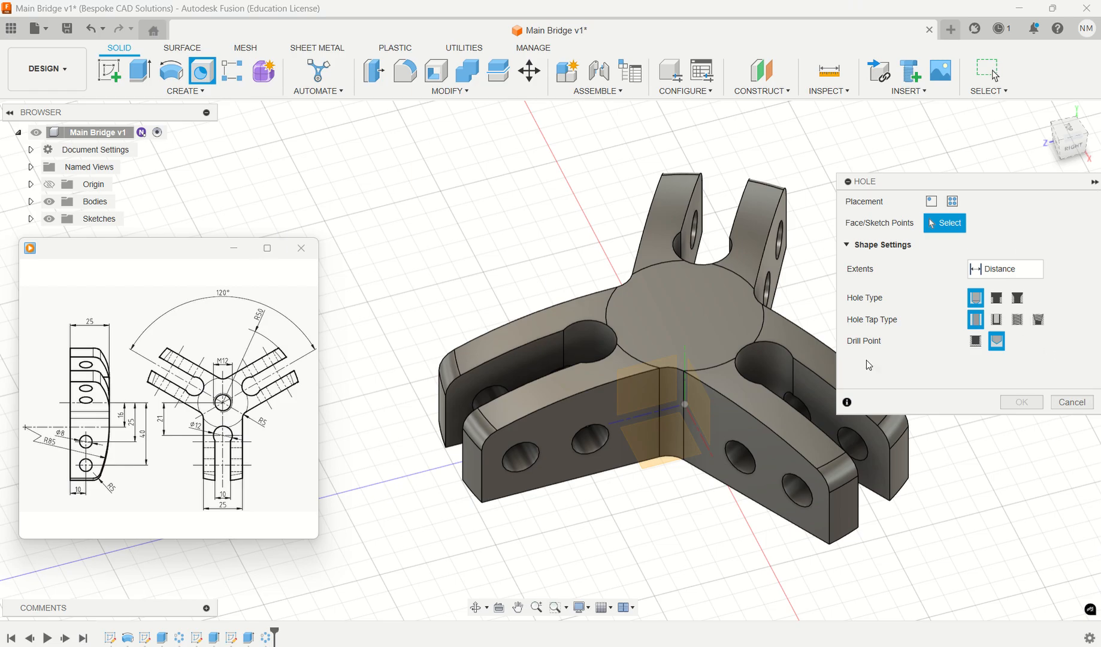
{"action": "left_click", "coordinate": [685, 318]}
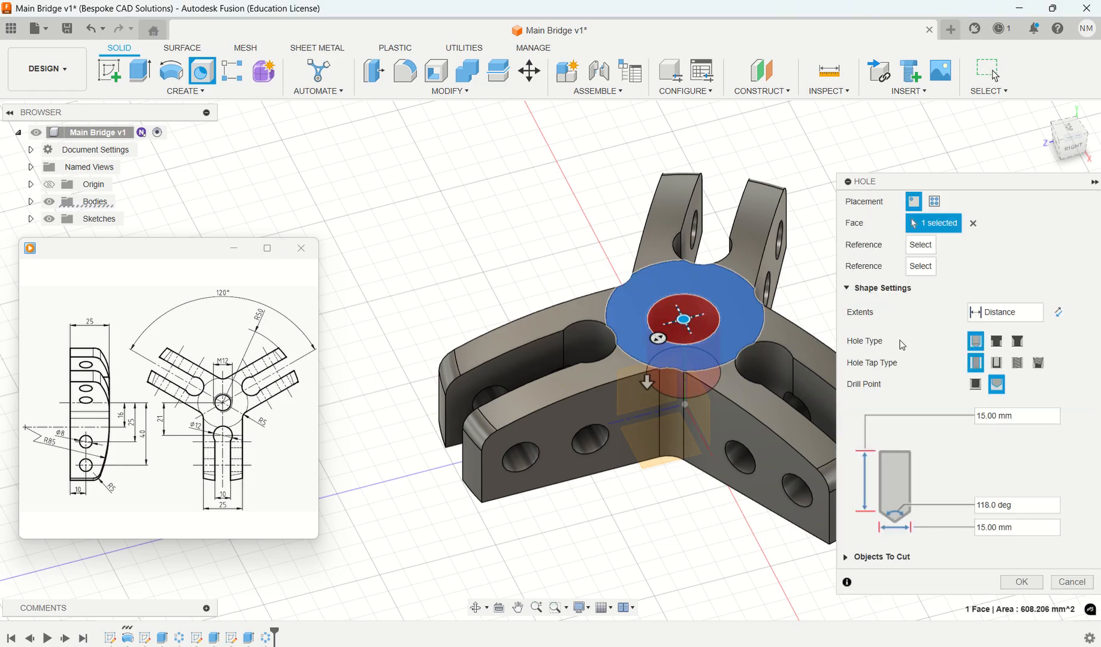
{"action": "left_click", "coordinate": [1018, 363]}
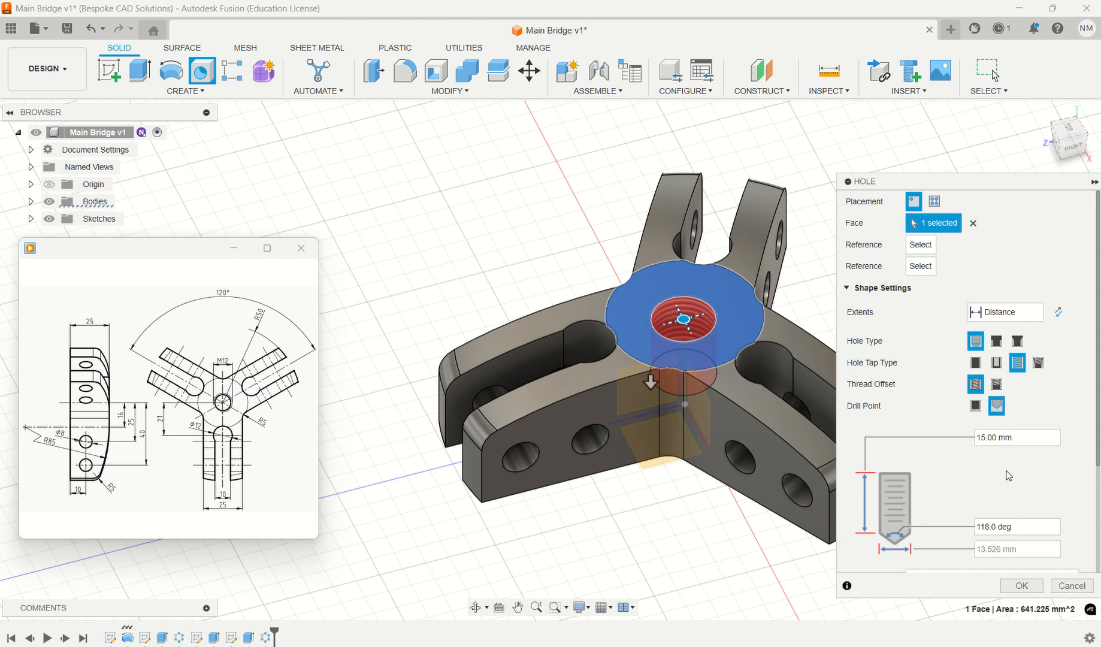
{"action": "scroll", "coordinate": [1009, 470], "scroll_direction": "down", "scroll_amount": 3}
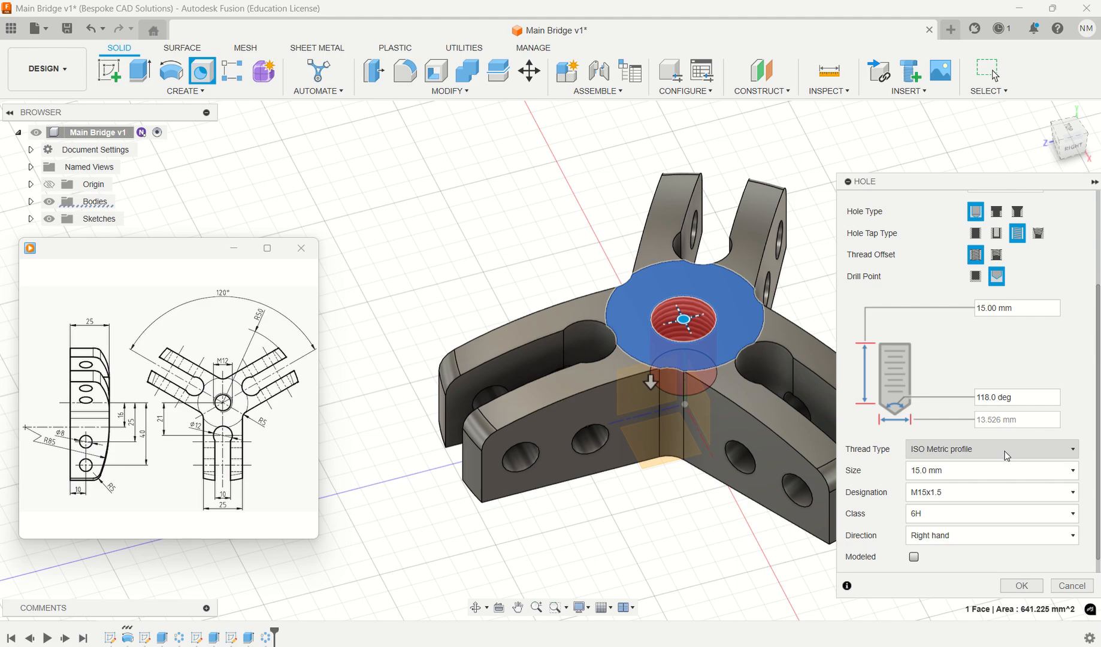
{"action": "scroll", "coordinate": [1006, 457], "scroll_direction": "down", "scroll_amount": 1}
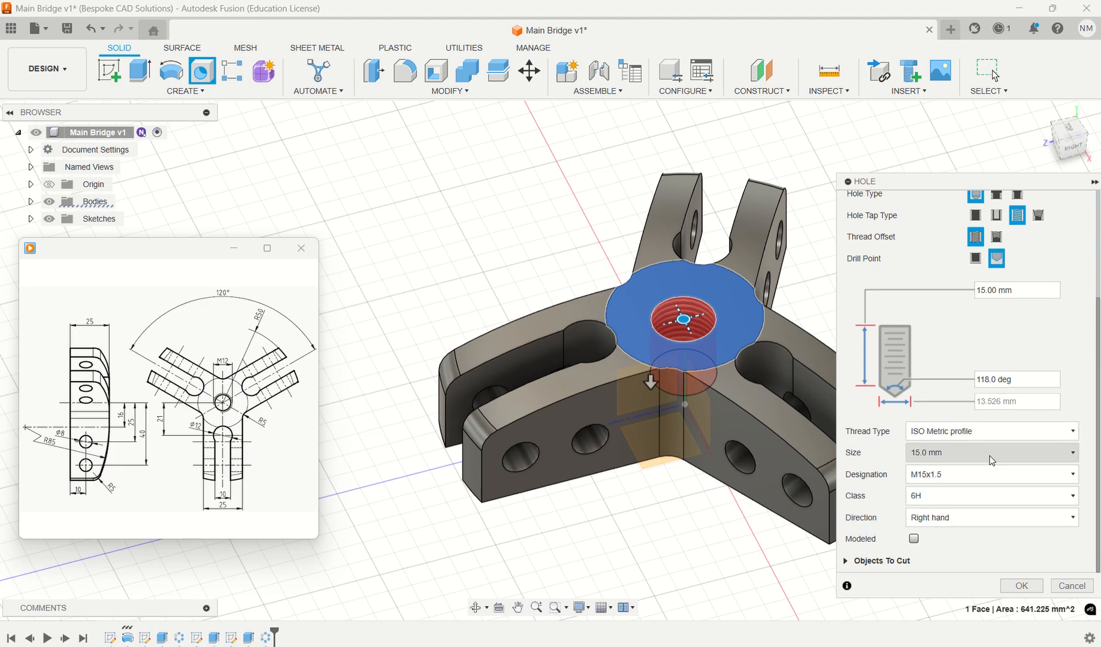
{"action": "left_click", "coordinate": [986, 459]}
{"action": "left_click", "coordinate": [956, 282]}
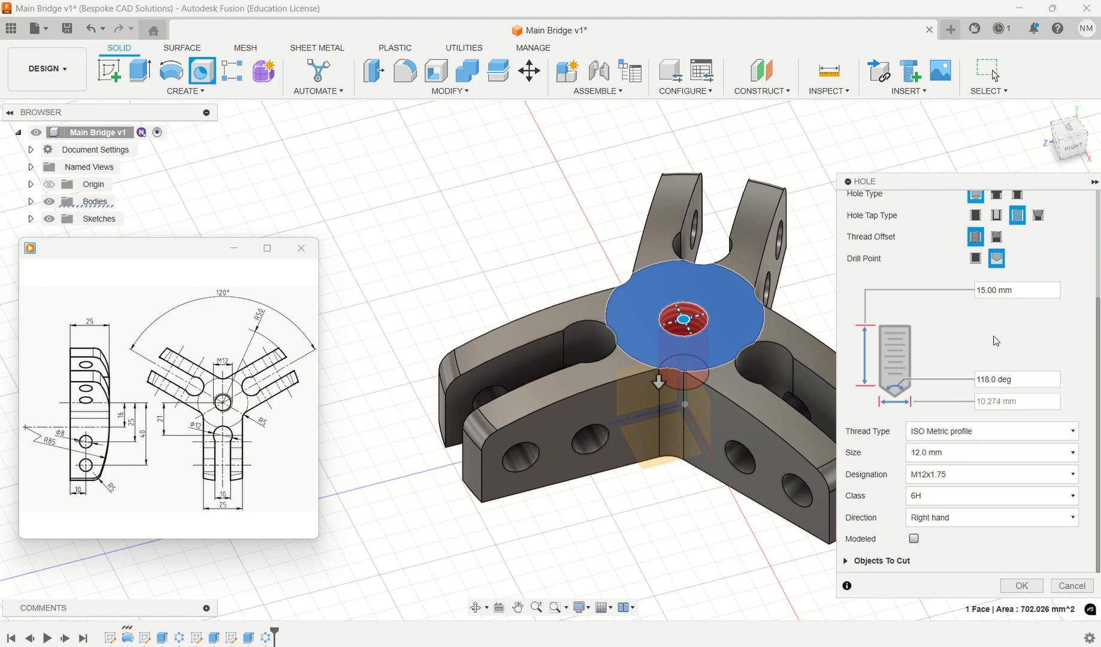
- Centre the tapped hole on the central face's circular edge, set its extents to All, and apply it
{"action": "scroll", "coordinate": [996, 340], "scroll_direction": "up", "scroll_amount": 4}
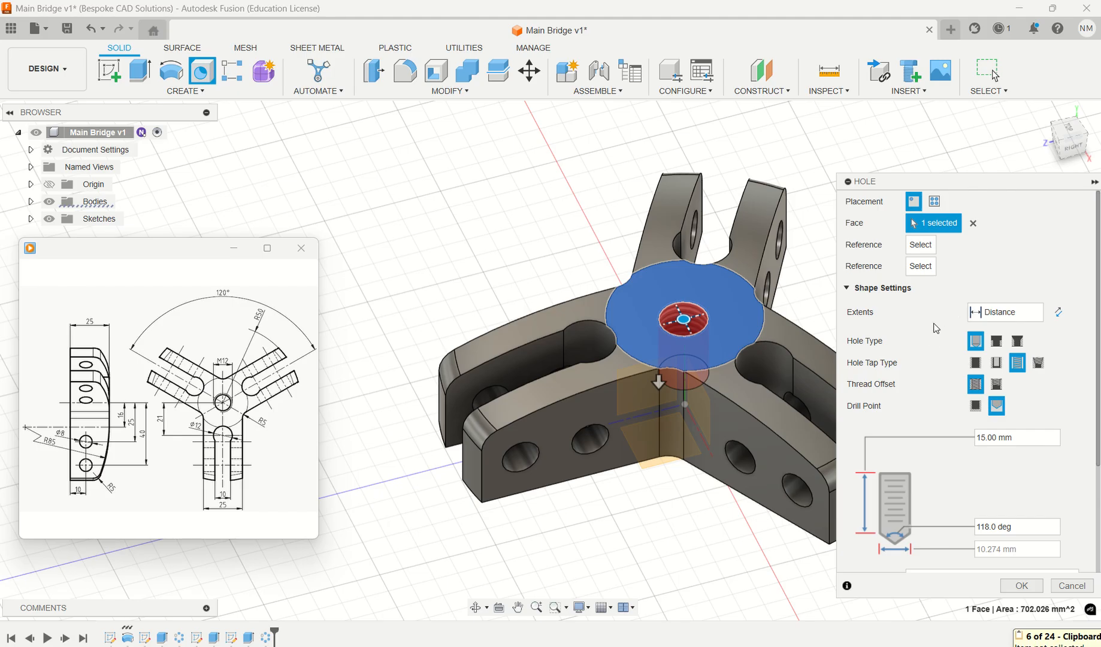
{"action": "middle_click_drag", "start_coordinate": [814, 297], "coordinate": [785, 340], "text": "shift"}
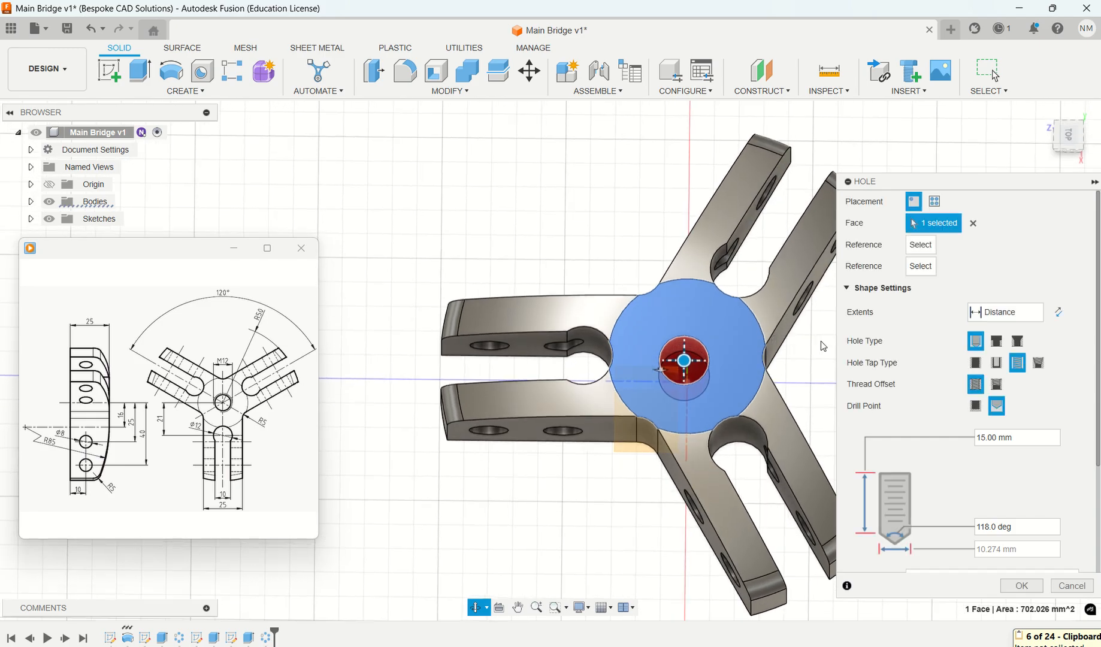
{"action": "left_click", "coordinate": [760, 325]}
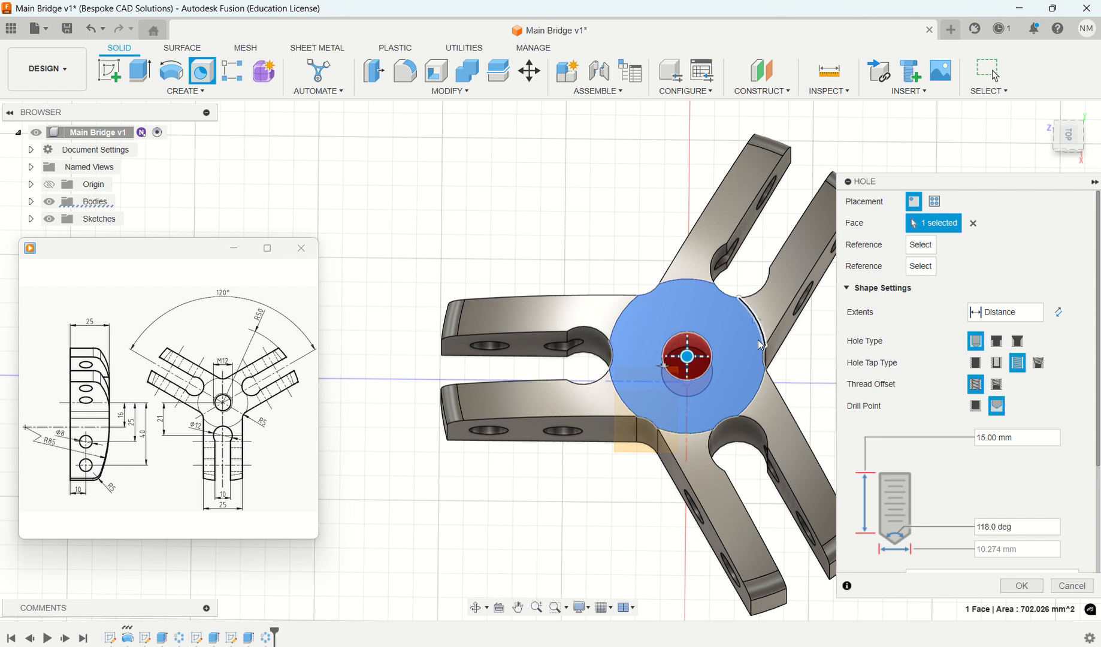
{"action": "middle_click_drag", "start_coordinate": [809, 377], "coordinate": [809, 197], "text": "shift"}
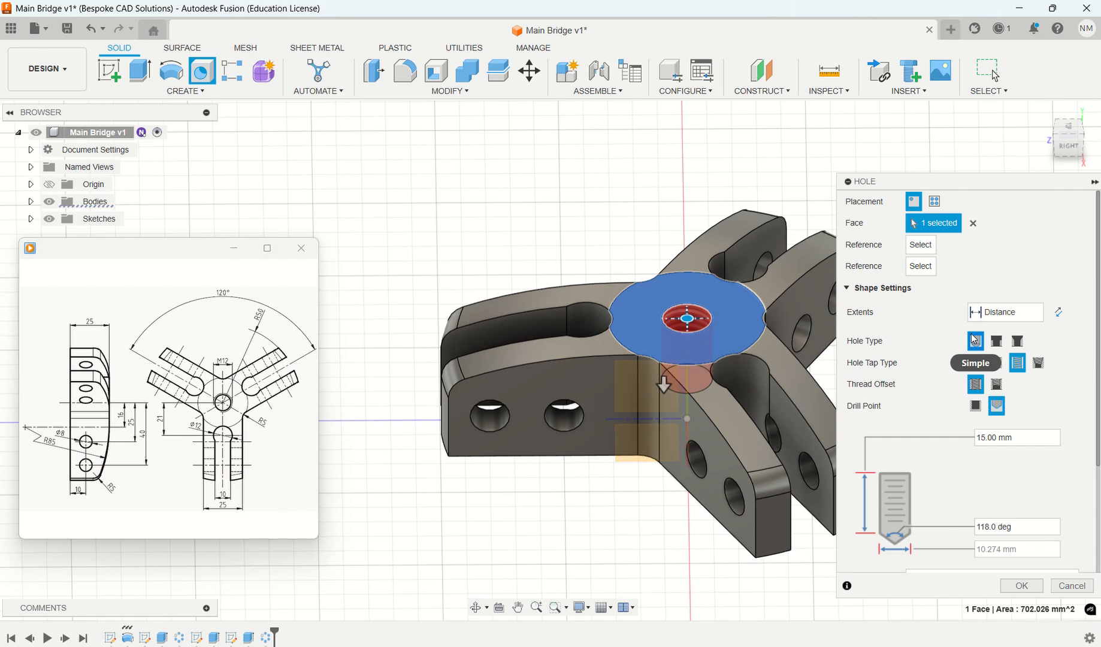
{"action": "left_click", "coordinate": [1036, 313]}
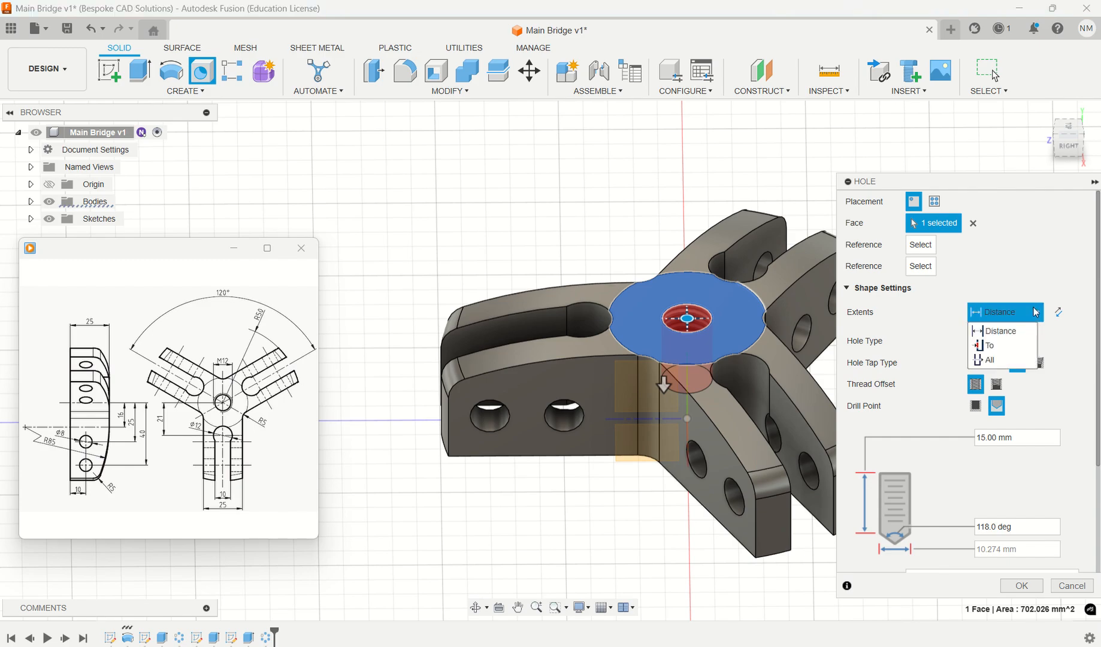
{"action": "left_click", "coordinate": [1005, 360]}
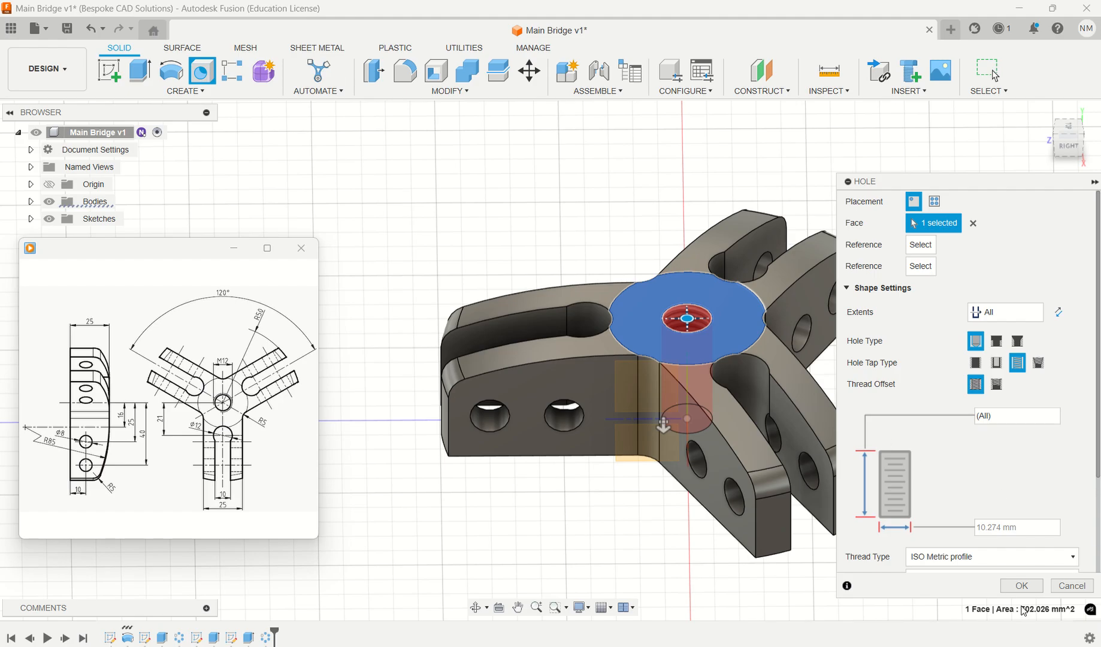
{"action": "left_click", "coordinate": [1022, 588]}
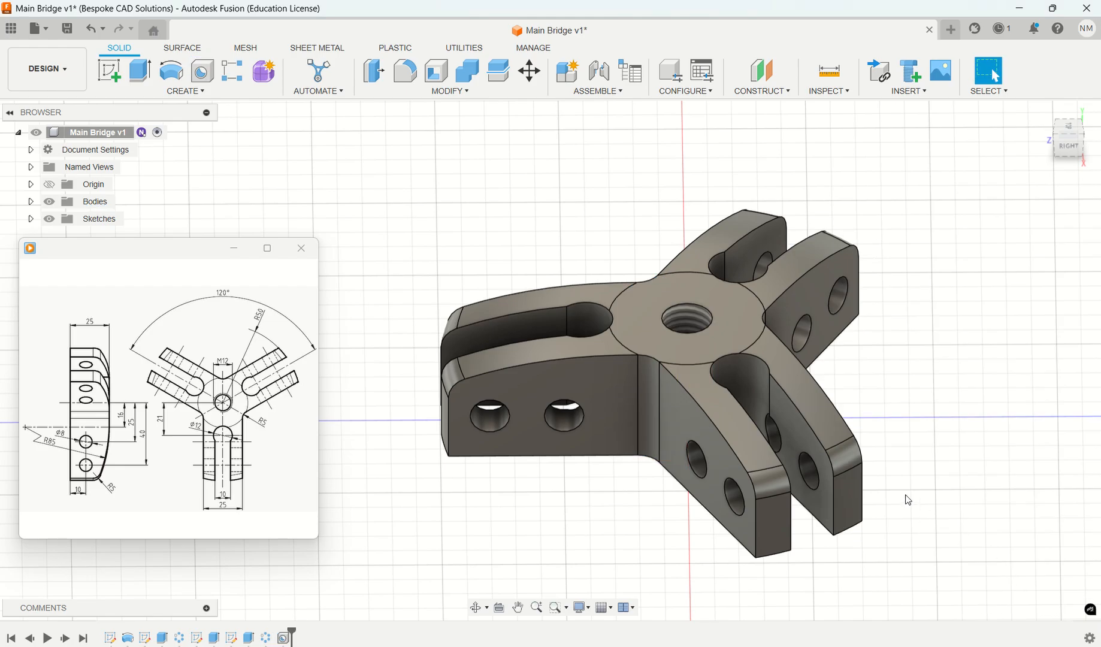
- Assign the physical material Steel from the Metal category of the Fusion Material Library to the main bridge
{"action": "middle_click_drag", "start_coordinate": [954, 453], "coordinate": [959, 511], "text": "shift"}
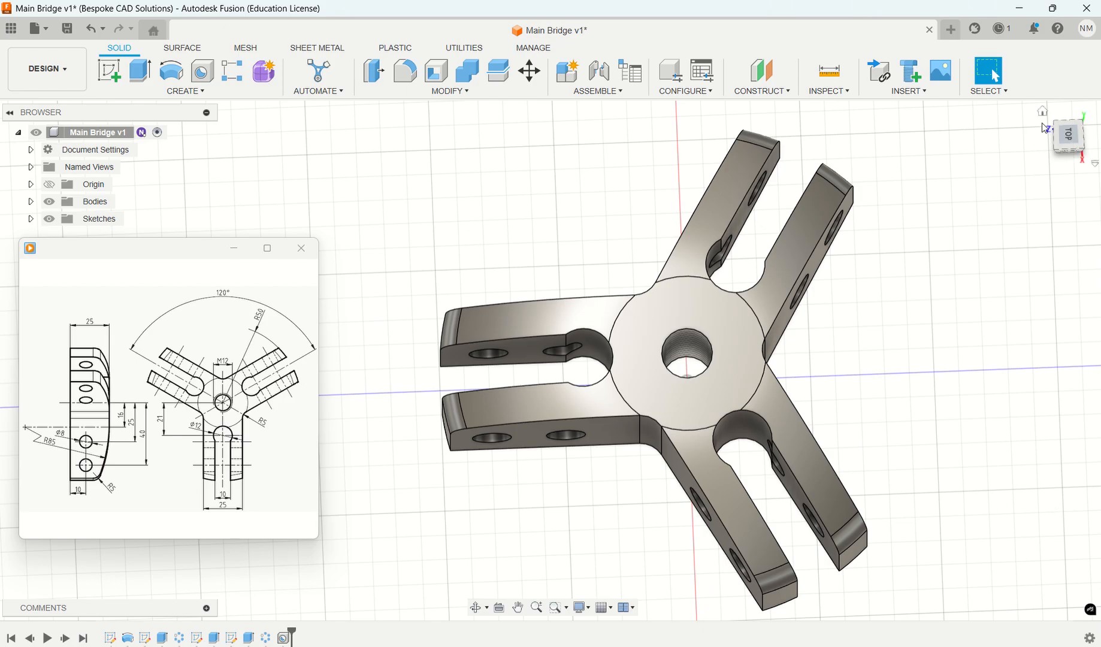
{"action": "left_click", "coordinate": [1045, 114]}
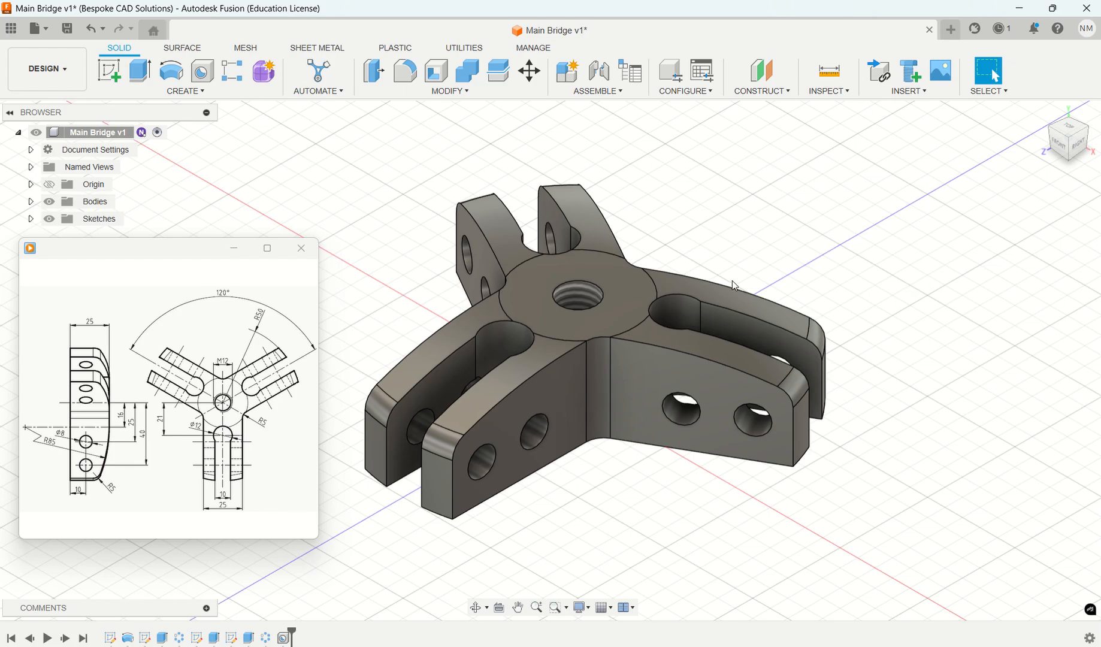
{"action": "left_click_drag", "start_coordinate": [193, 248], "coordinate": [190, 316]}
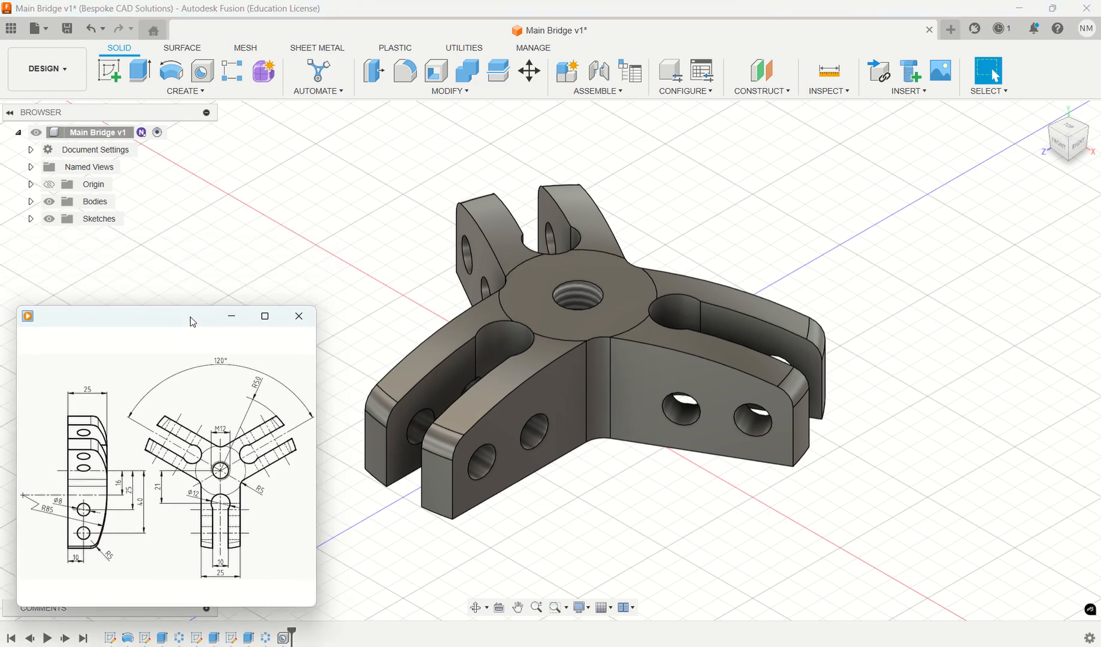
{"action": "right_click", "coordinate": [92, 139]}
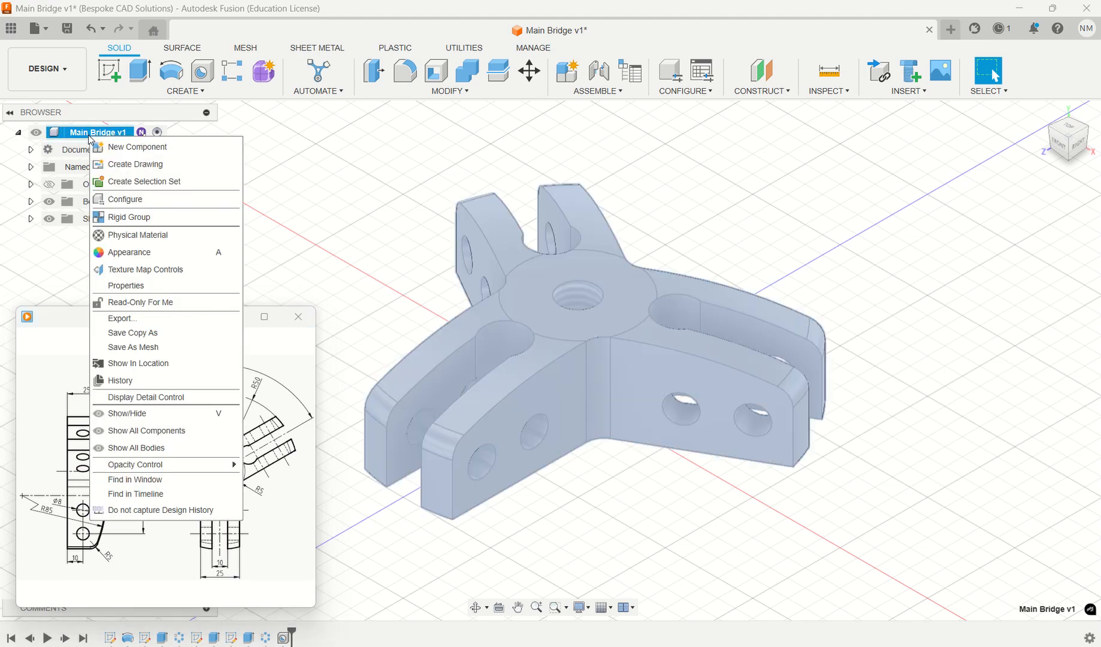
{"action": "left_click", "coordinate": [159, 233]}
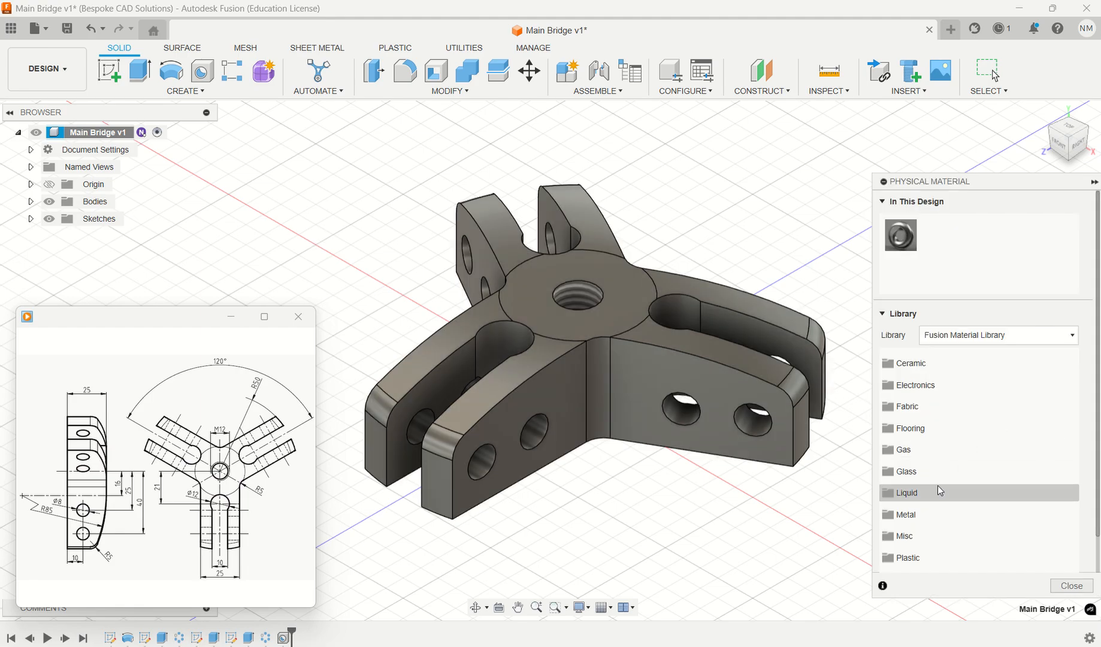
{"action": "scroll", "coordinate": [938, 488], "scroll_direction": "down", "scroll_amount": 1}
{"action": "left_click", "coordinate": [899, 474]}
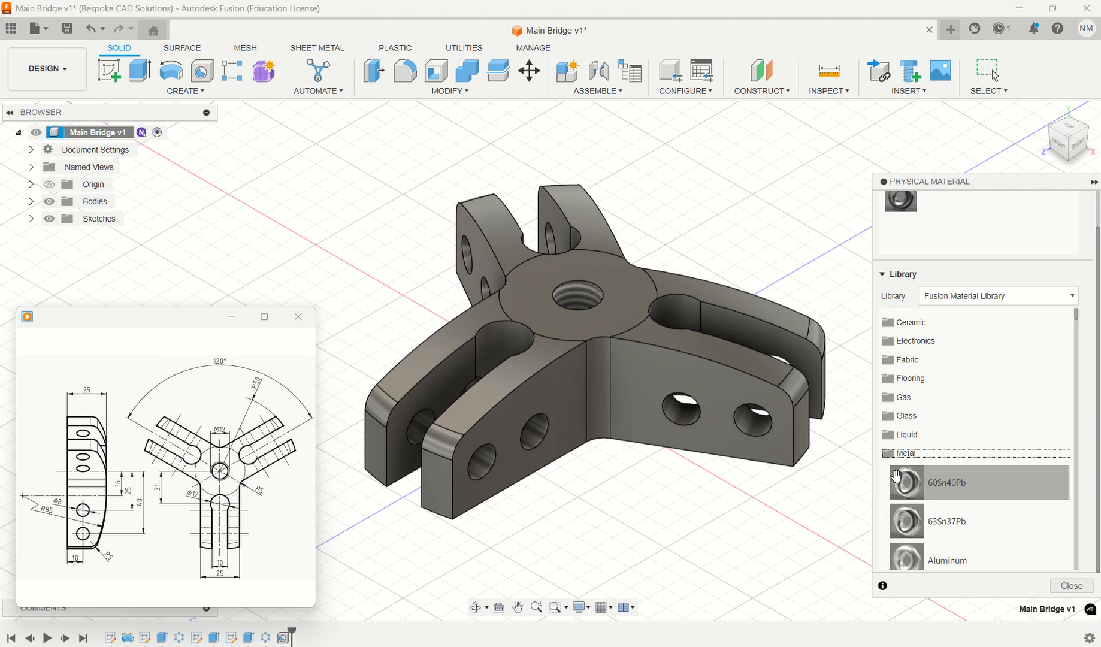
{"action": "scroll", "coordinate": [935, 475], "scroll_direction": "down", "scroll_amount": 15}
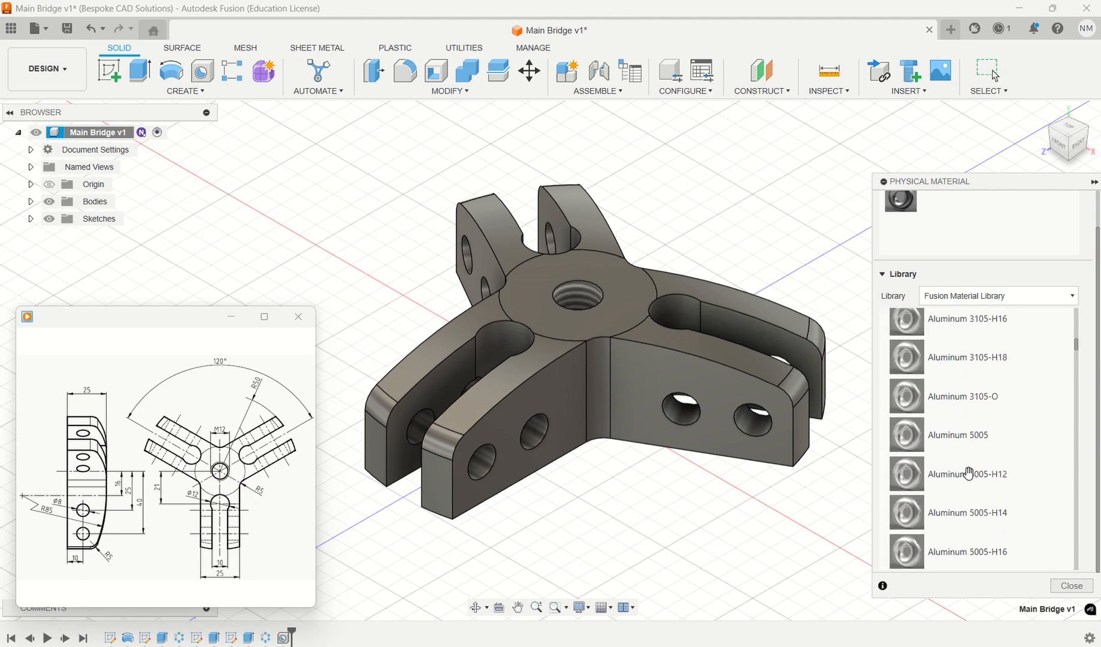
{"action": "scroll", "coordinate": [969, 473], "scroll_direction": "down", "scroll_amount": 8}
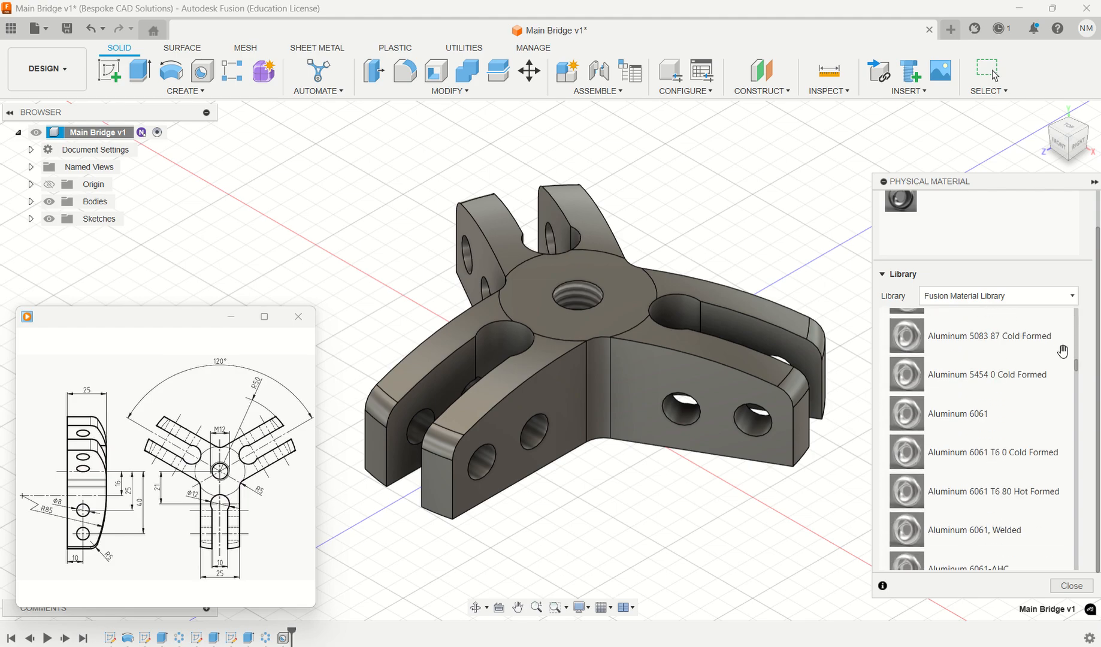
{"action": "mouse_move", "coordinate": [1077, 366]}
{"action": "left_mouse_down"}
{"action": "mouse_move", "coordinate": [1076, 556]}
{"action": "mouse_move", "coordinate": [1076, 429]}
{"action": "mouse_move", "coordinate": [1075, 456]}
{"action": "left_mouse_up"}
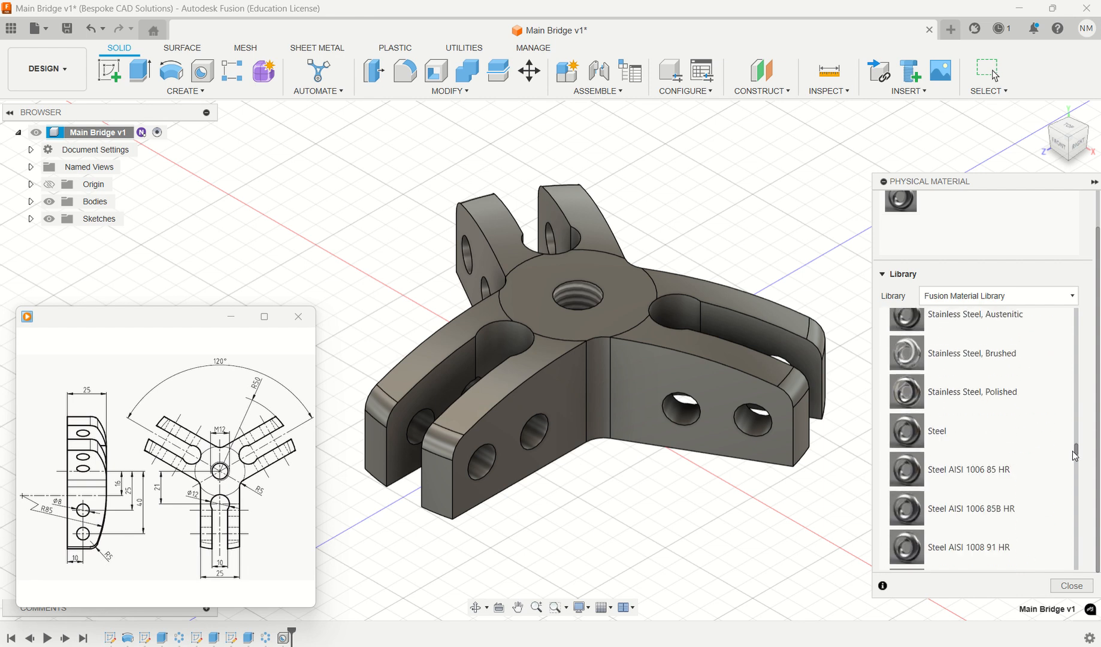
{"action": "left_click", "coordinate": [909, 437]}
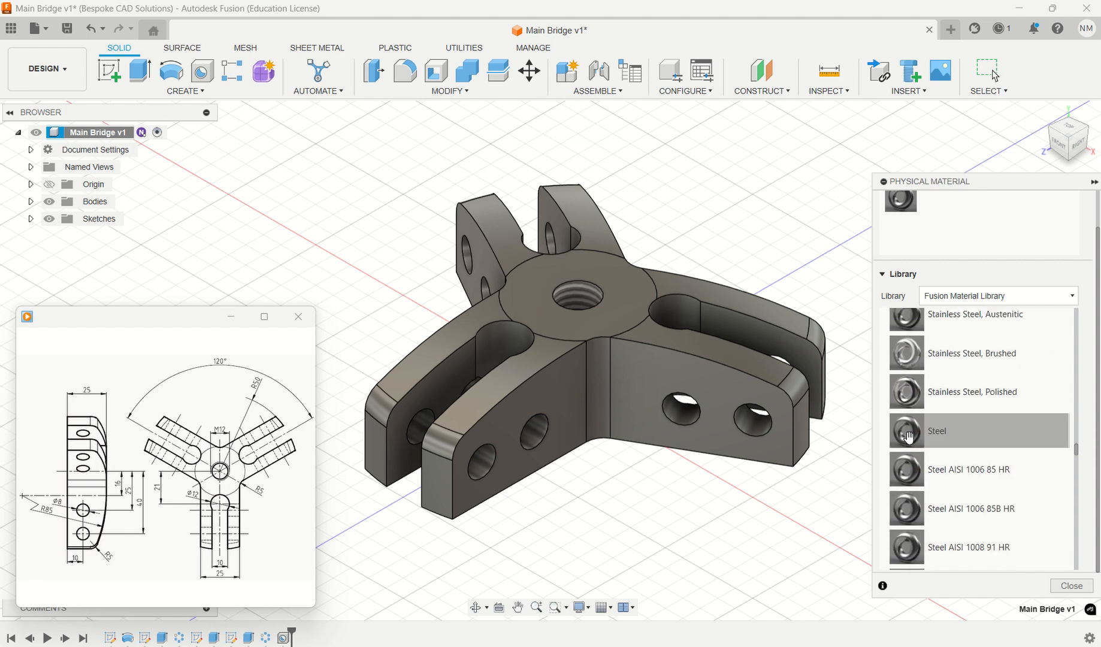
{"action": "left_click_drag", "start_coordinate": [909, 437], "coordinate": [694, 388]}
{"action": "left_click_drag", "start_coordinate": [625, 370], "coordinate": [659, 401]}
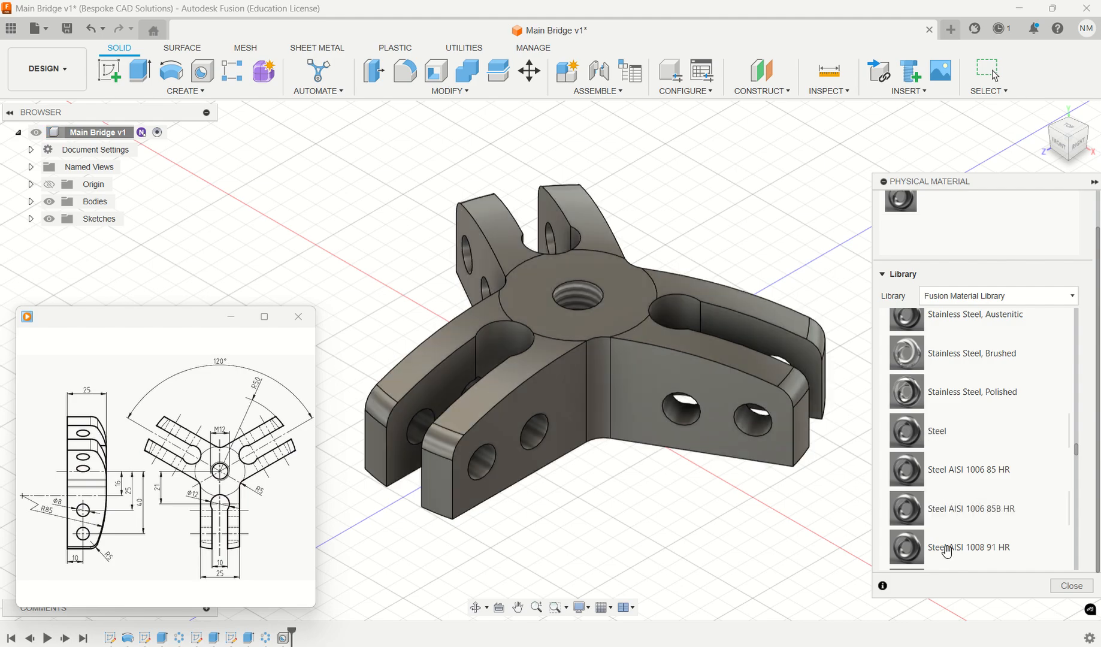
{"action": "left_click", "coordinate": [1072, 586]}
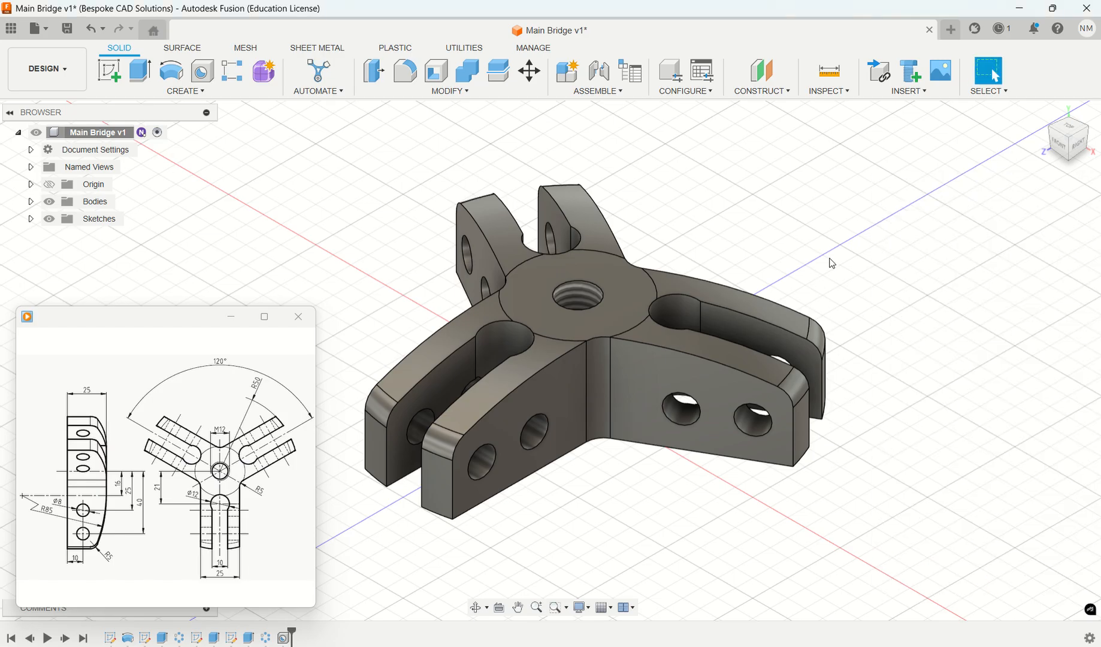